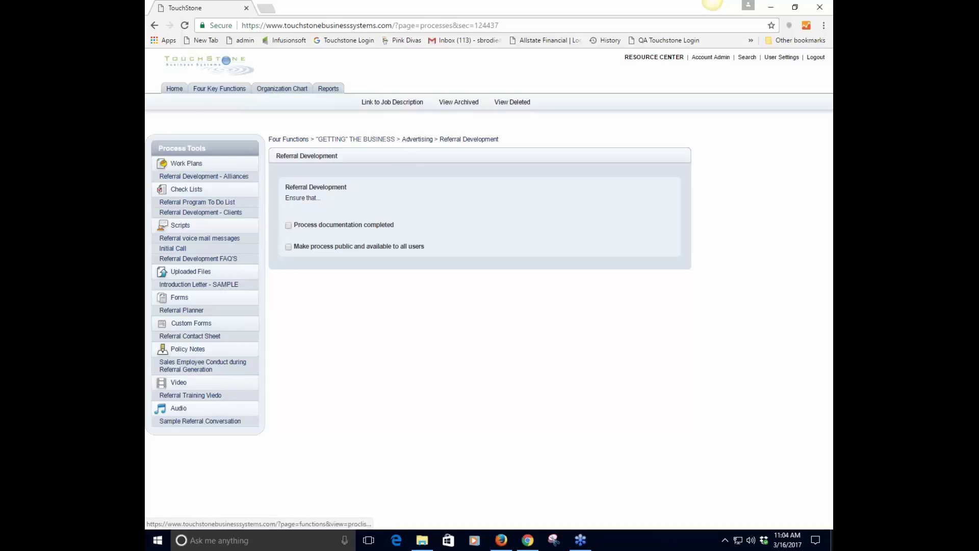
Go back through the process list to Referral Development and open its Alliances work plan
{"action": "left_click", "coordinate": [383, 143]}
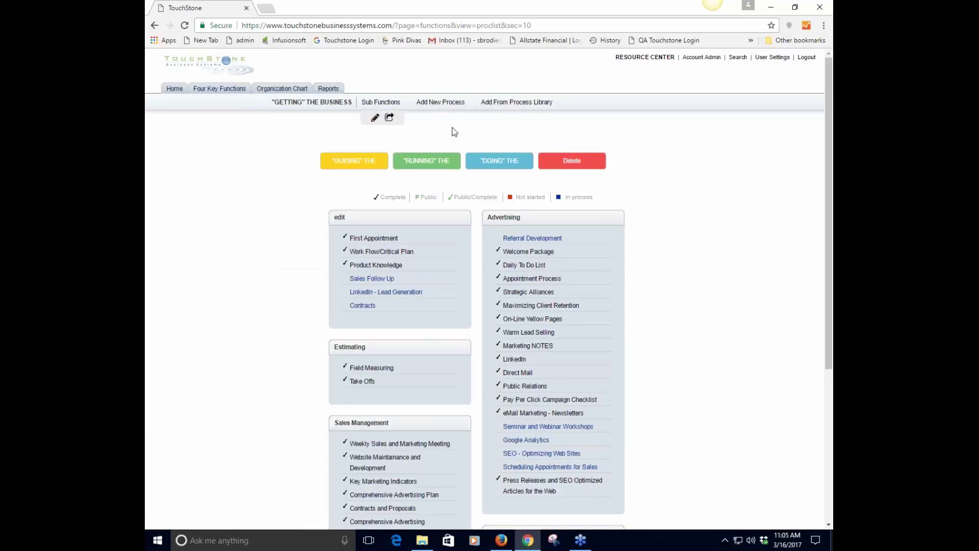
{"action": "left_click", "coordinate": [508, 238]}
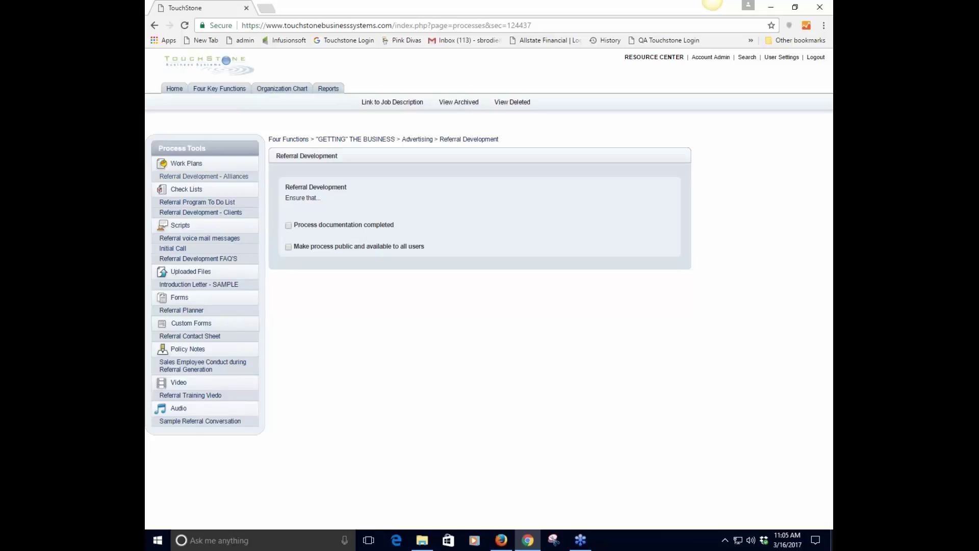
{"action": "left_click", "coordinate": [194, 180]}
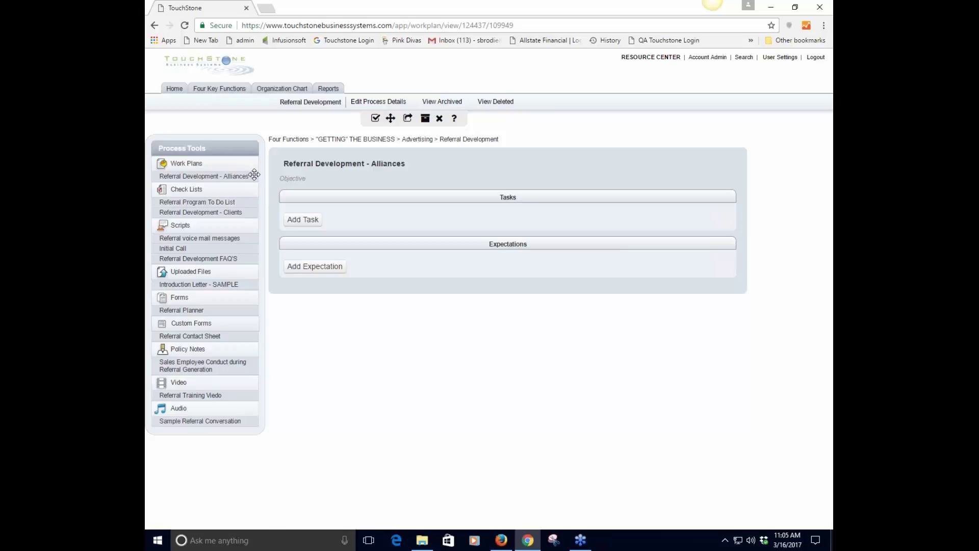
{"action": "left_click_drag", "start_coordinate": [258, 178], "coordinate": [257, 178]}
Open the Referral Program To Do List checklist to view its ten referral follow-up steps
{"action": "left_click", "coordinate": [225, 203]}
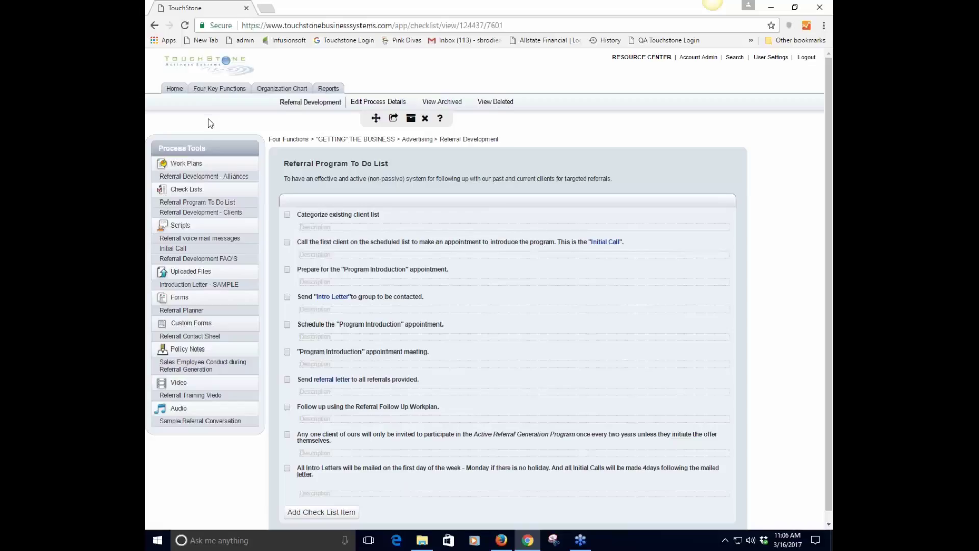
{"action": "left_click", "coordinate": [203, 176]}
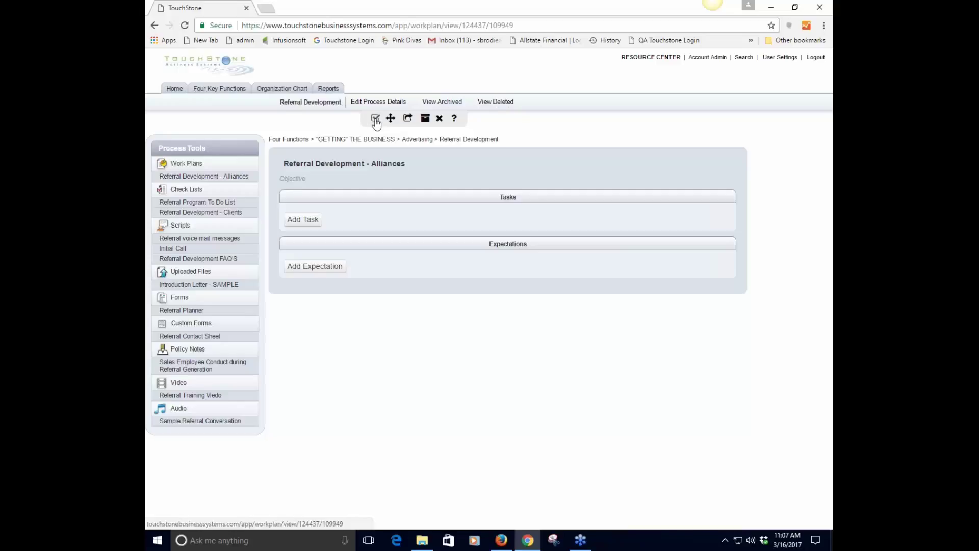
{"action": "left_click", "coordinate": [210, 203]}
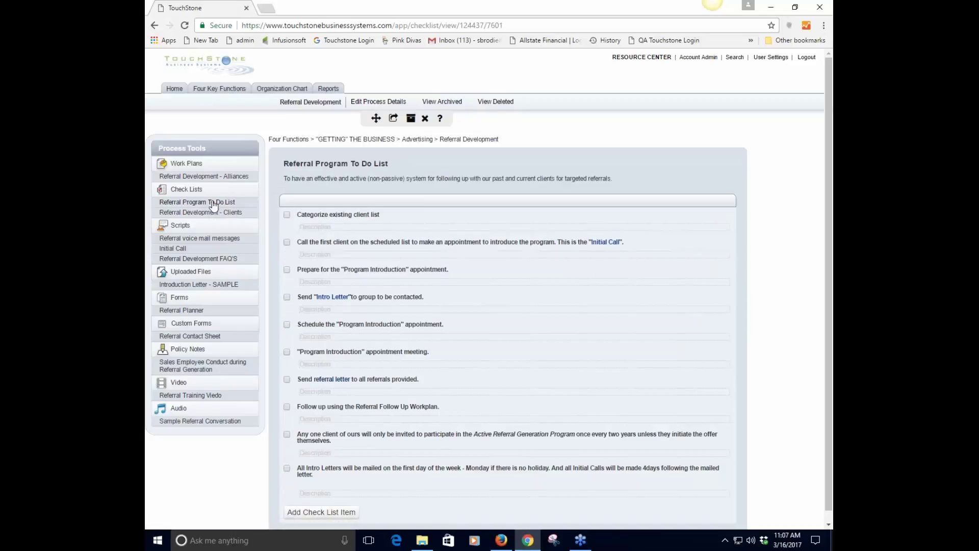
{"action": "left_click_drag", "start_coordinate": [214, 181], "coordinate": [229, 189]}
Fill in a new script with title 'name of script' and objective 'why'
{"action": "left_click", "coordinate": [179, 226]}
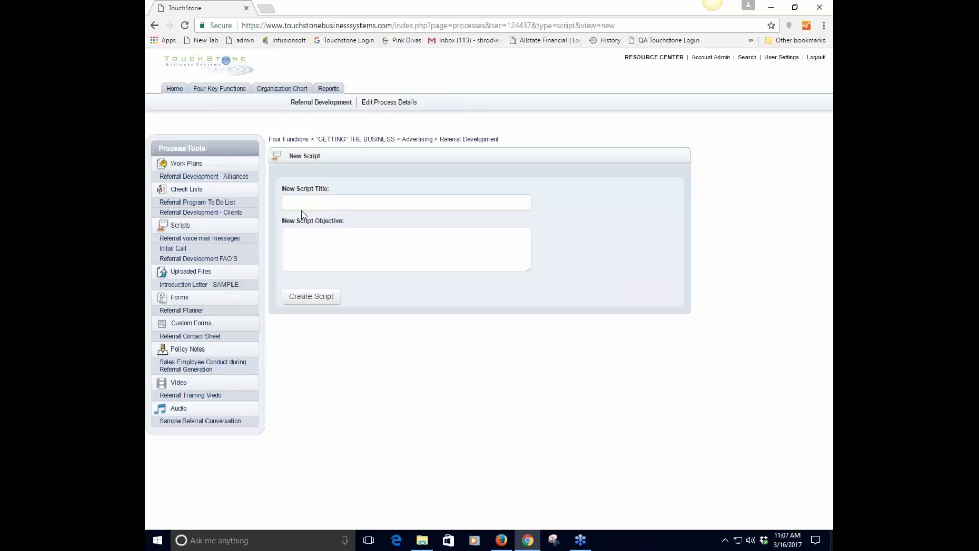
{"action": "left_click", "coordinate": [303, 204]}
{"action": "type", "text": "n"}
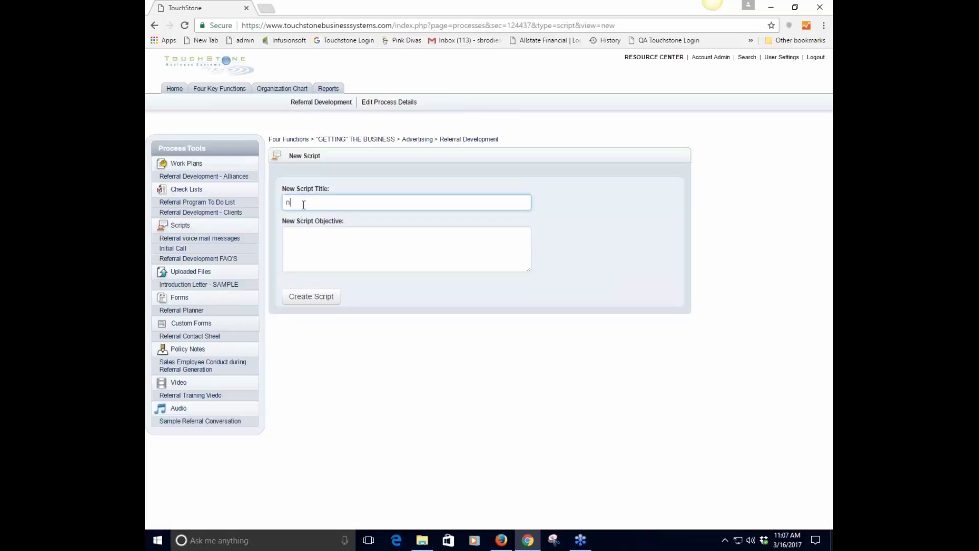
{"action": "type", "text": "ame of s"}
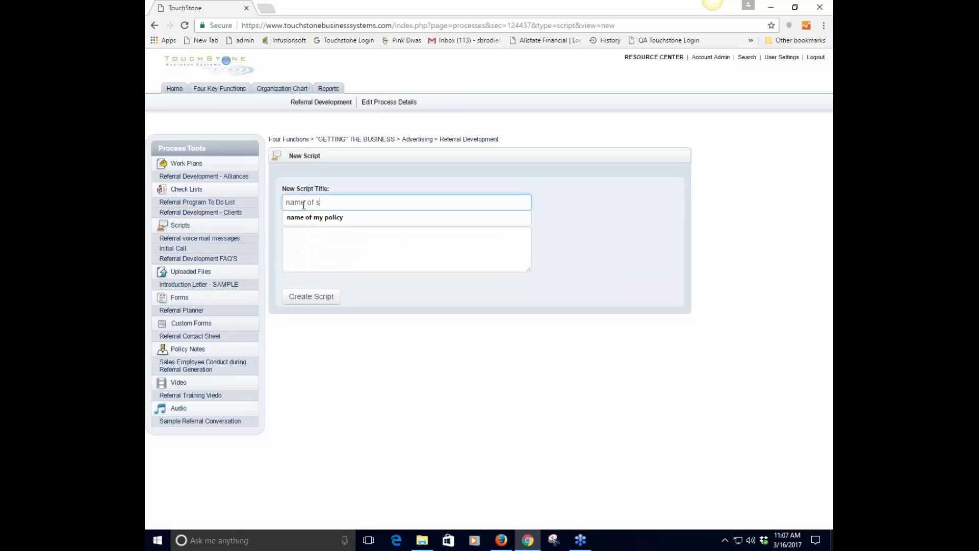
{"action": "type", "text": "cript"}
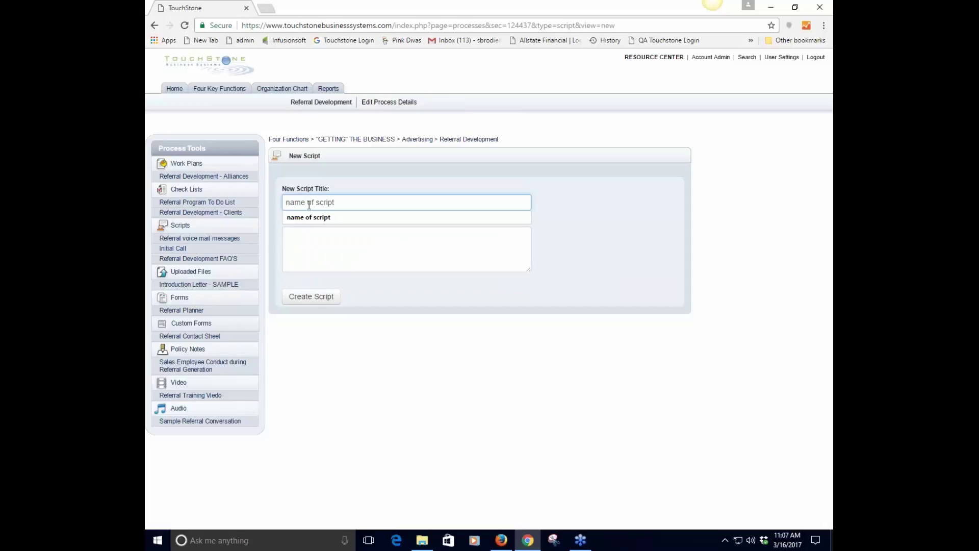
{"action": "left_click", "coordinate": [369, 244]}
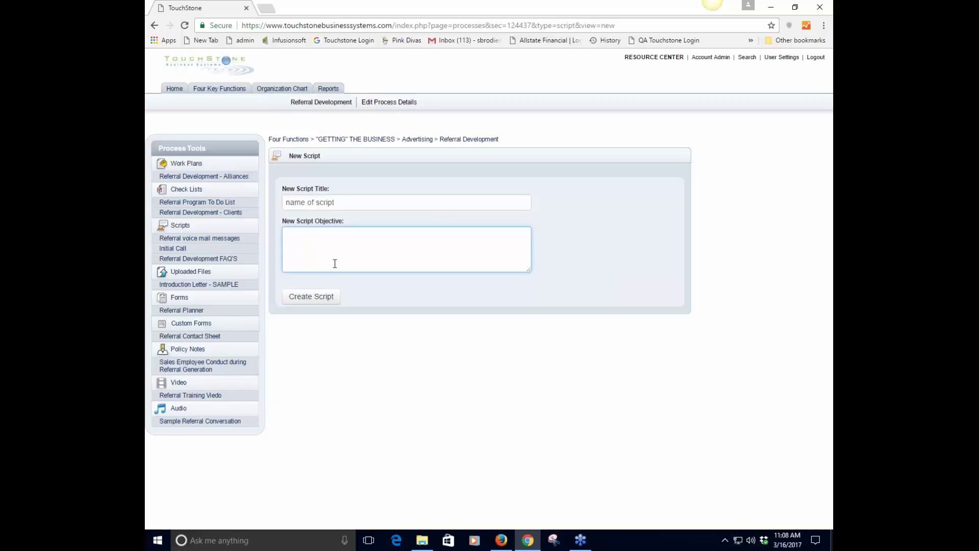
{"action": "type", "text": "why"}
Create the 'name of script' script and add a first item with prompt 'greeting' and 'question'
{"action": "left_click", "coordinate": [309, 300]}
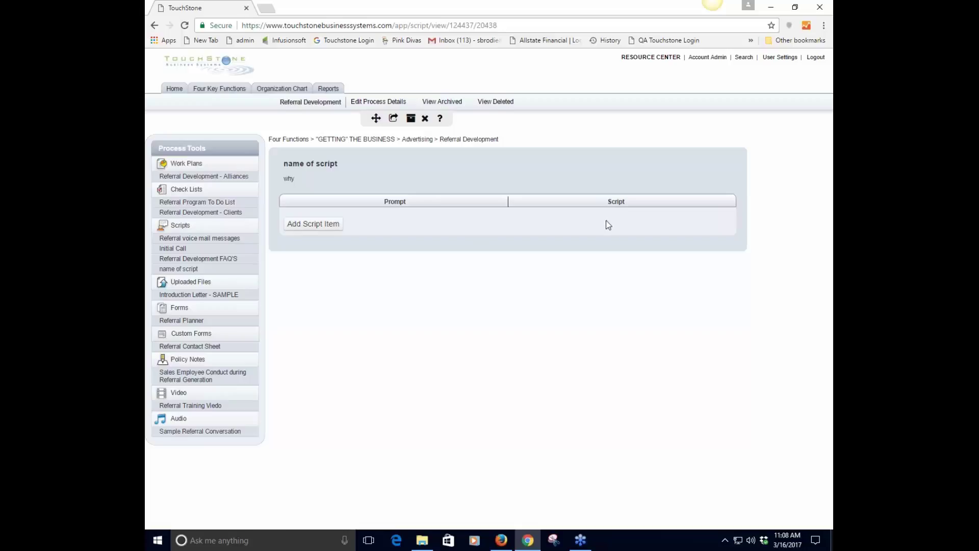
{"action": "left_click", "coordinate": [307, 227]}
{"action": "left_click", "coordinate": [303, 221]}
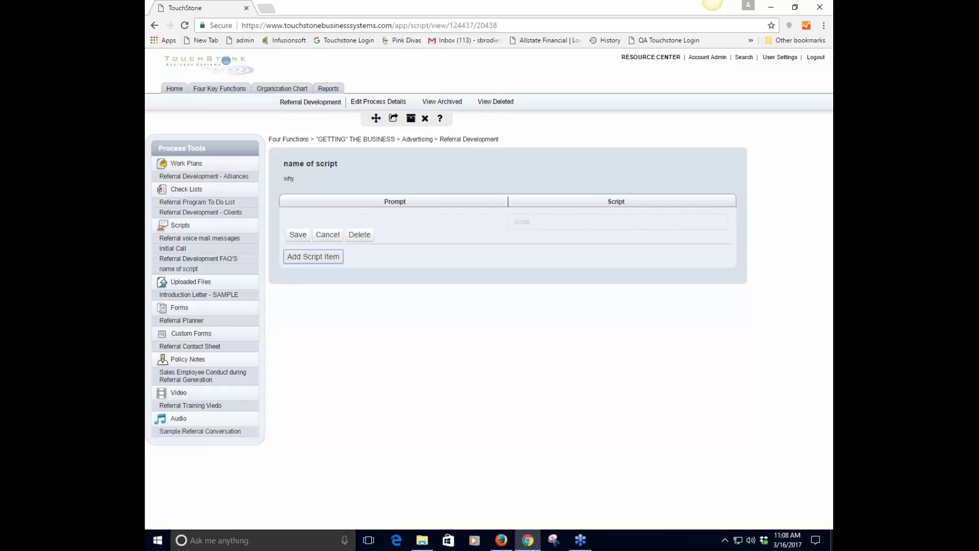
{"action": "left_click", "coordinate": [305, 261]}
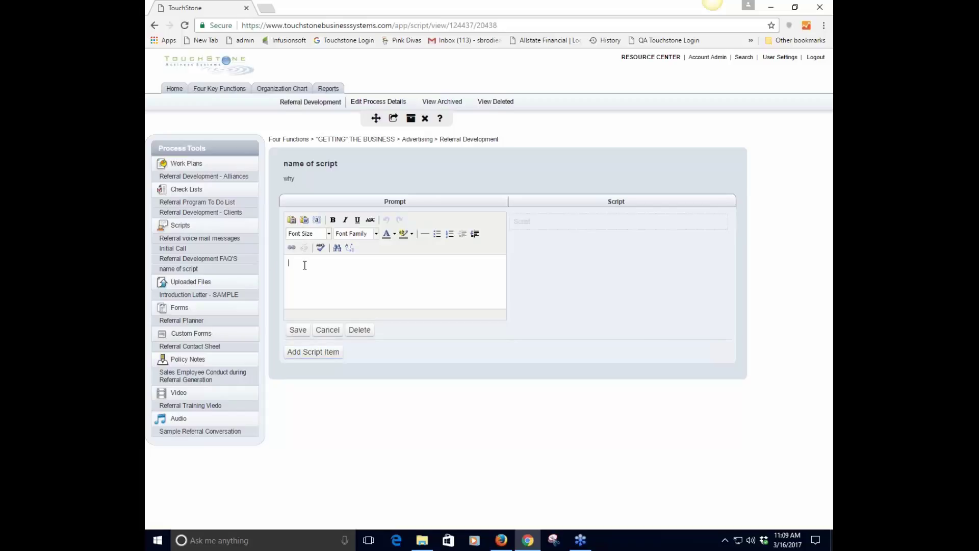
{"action": "type", "text": "greetin"}
{"action": "key", "text": "BackSpace"}
{"action": "key", "text": "BackSpace"}
{"action": "key", "text": "BackSpace"}
{"action": "key", "text": "BackSpace"}
{"action": "type", "text": "ting "}
{"action": "type", "text": "question"}
Save the first prompt and give that item script text 'words' and 'answer' on two lines
{"action": "left_click", "coordinate": [301, 332]}
{"action": "left_click", "coordinate": [525, 220]}
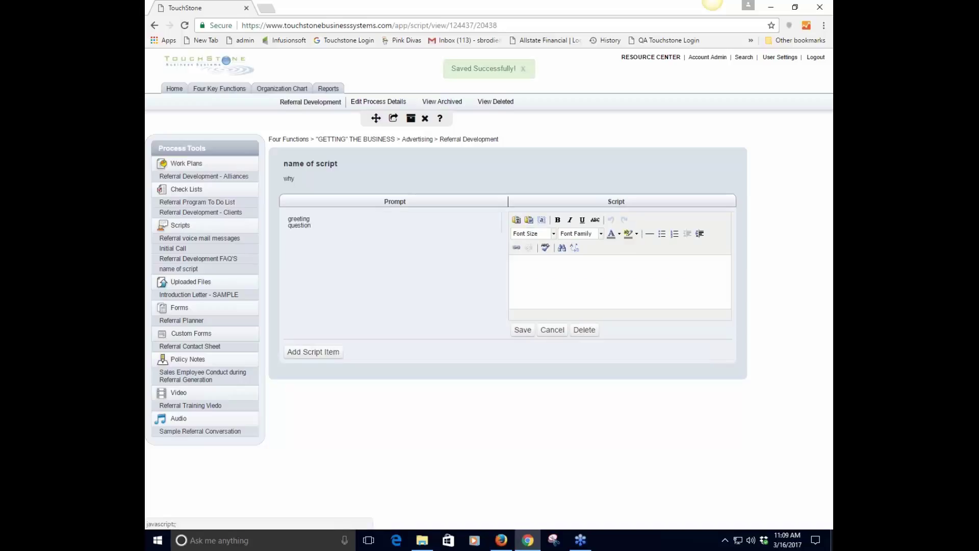
{"action": "left_click", "coordinate": [546, 274]}
{"action": "type", "text": "word"}
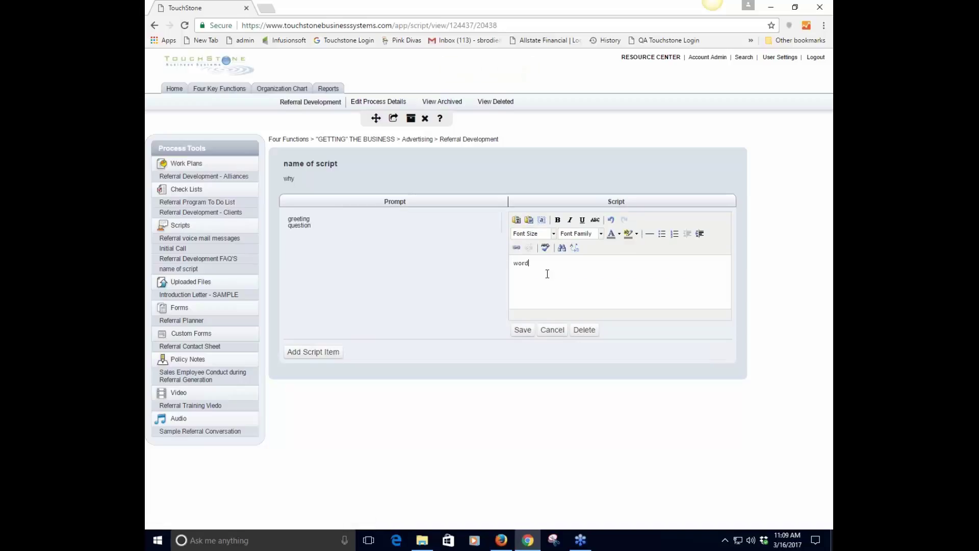
{"action": "type", "text": "s"}
{"action": "key", "text": "Return"}
{"action": "type", "text": "answer"}
{"action": "left_click", "coordinate": [523, 330]}
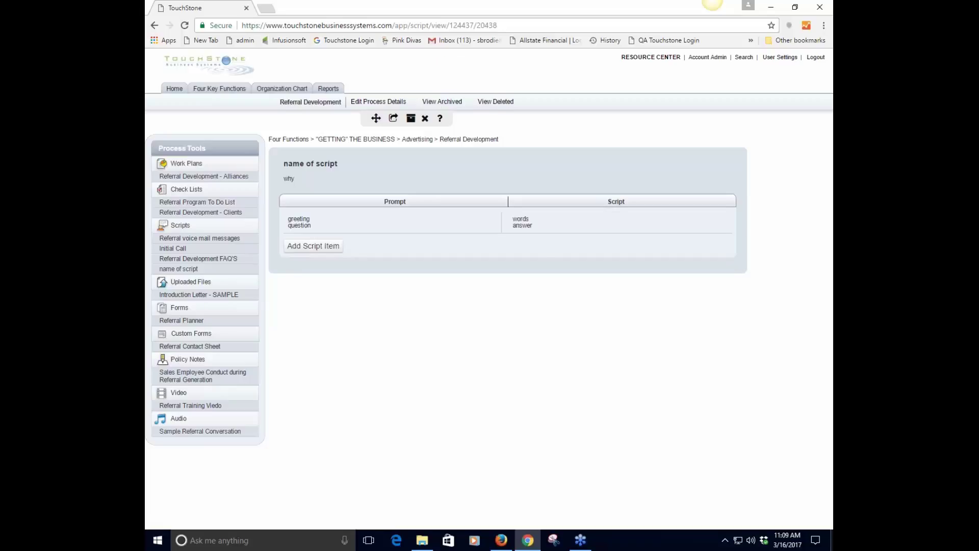
Add a second script item and save its prompt as 'if yes'
{"action": "left_click", "coordinate": [313, 245]}
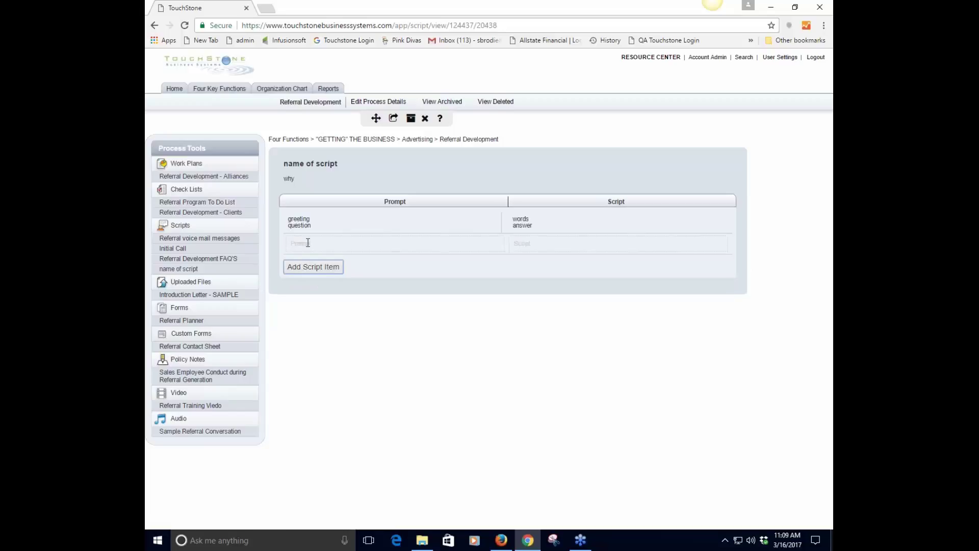
{"action": "left_click", "coordinate": [307, 241]}
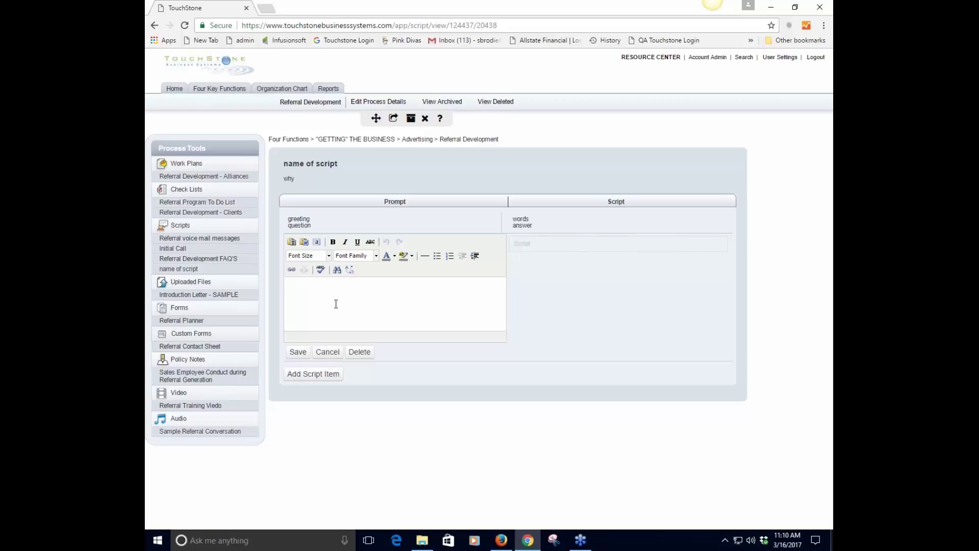
{"action": "type", "text": "if yes"}
{"action": "left_click", "coordinate": [300, 352]}
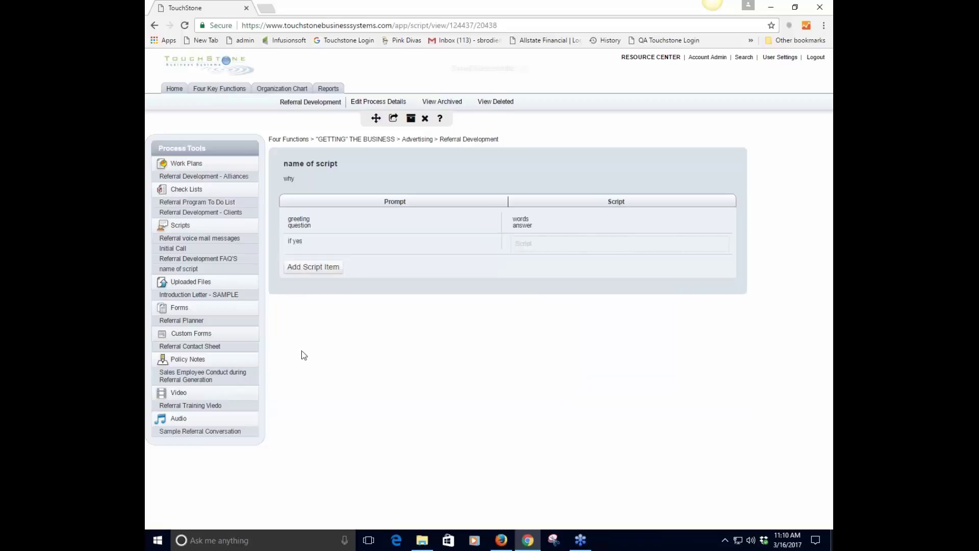
Enter 'words' as the script text for the 'if yes' item and save it
{"action": "left_click", "coordinate": [548, 244]}
{"action": "type", "text": "words"}
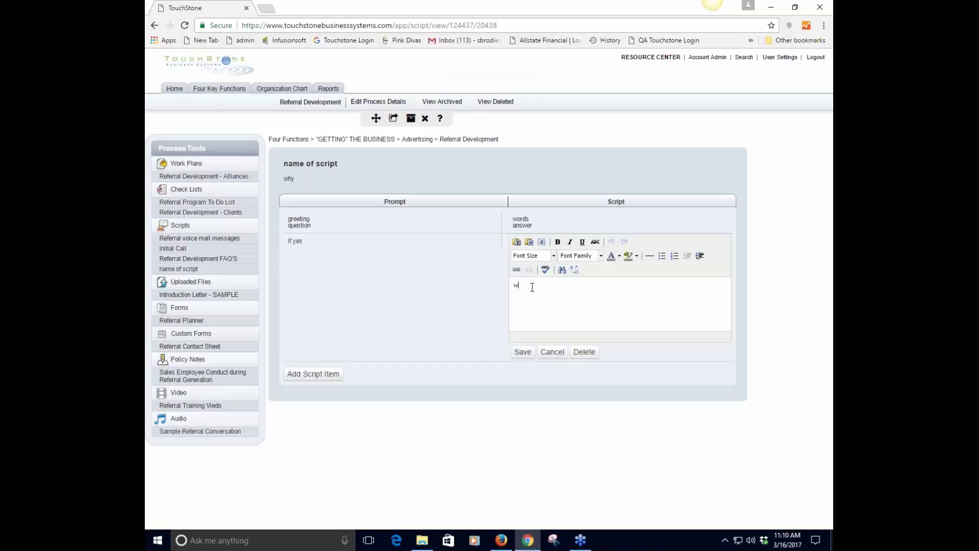
{"action": "left_click", "coordinate": [519, 351]}
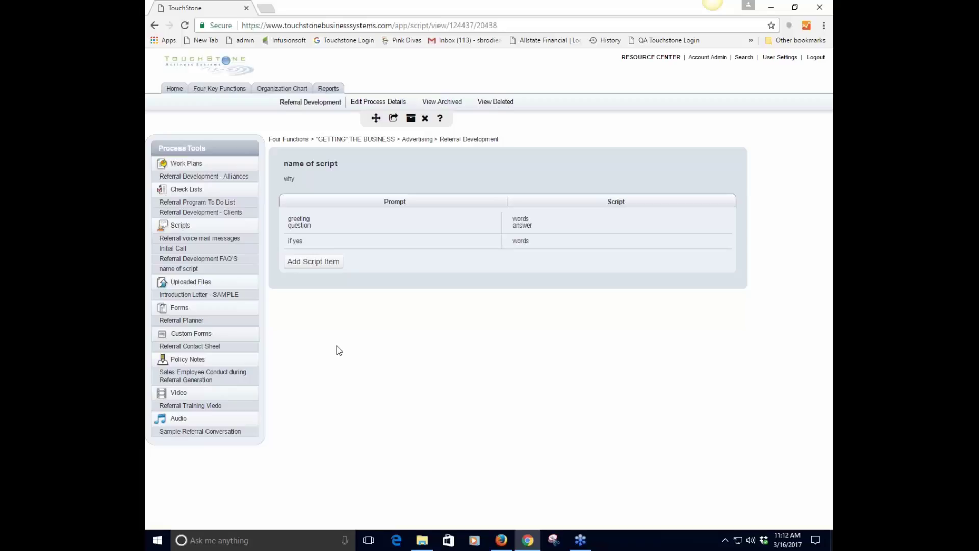
Open the Referral voice mail messages script showing the Leaving a Voice Mail - Initial Call prompt
{"action": "left_click", "coordinate": [199, 239]}
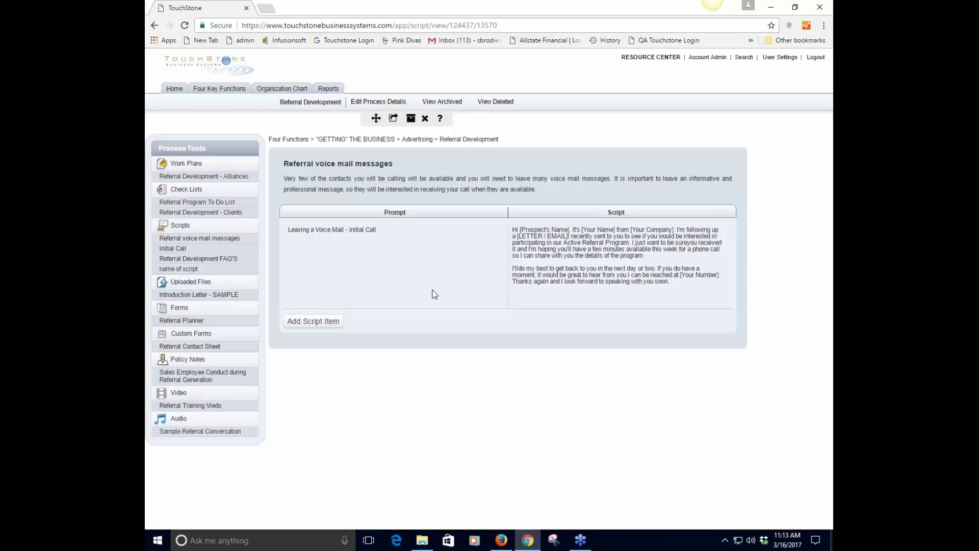
Open the Initial Call script and scroll through its Greeting, letter prompts and program explanation
{"action": "left_click", "coordinate": [178, 249]}
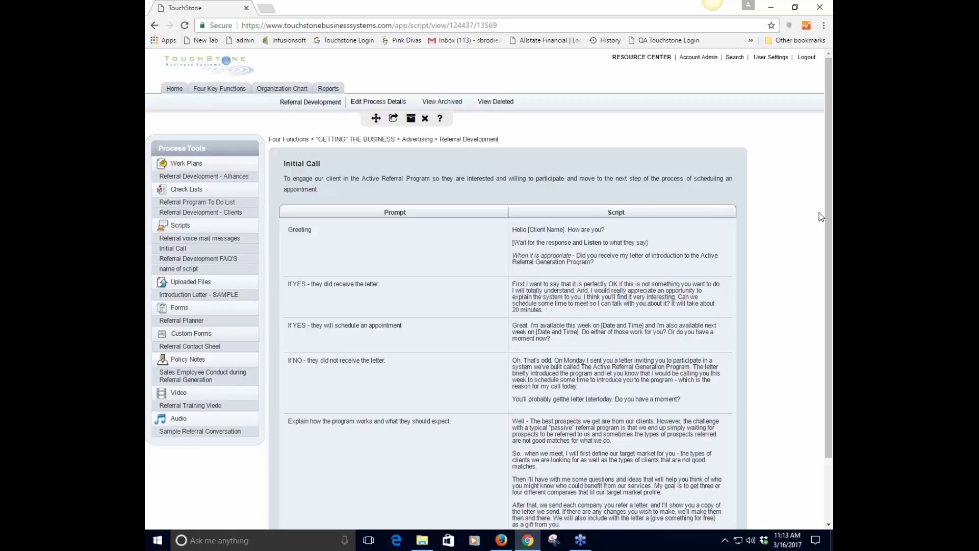
{"action": "scroll", "coordinate": [799, 216], "scroll_direction": "down", "scroll_amount": 2}
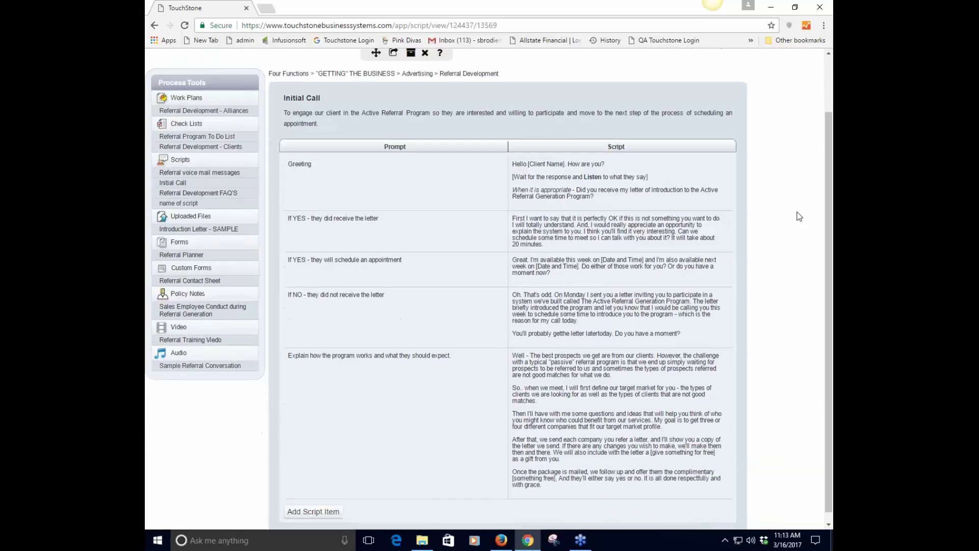
{"action": "scroll", "coordinate": [799, 216], "scroll_direction": "down", "scroll_amount": 1}
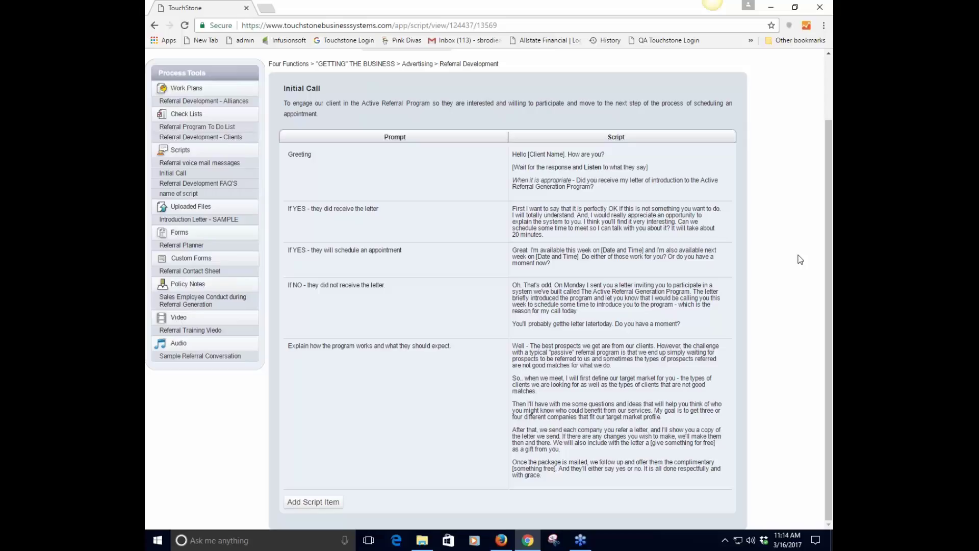
{"action": "scroll", "coordinate": [800, 253], "scroll_direction": "up", "scroll_amount": 2}
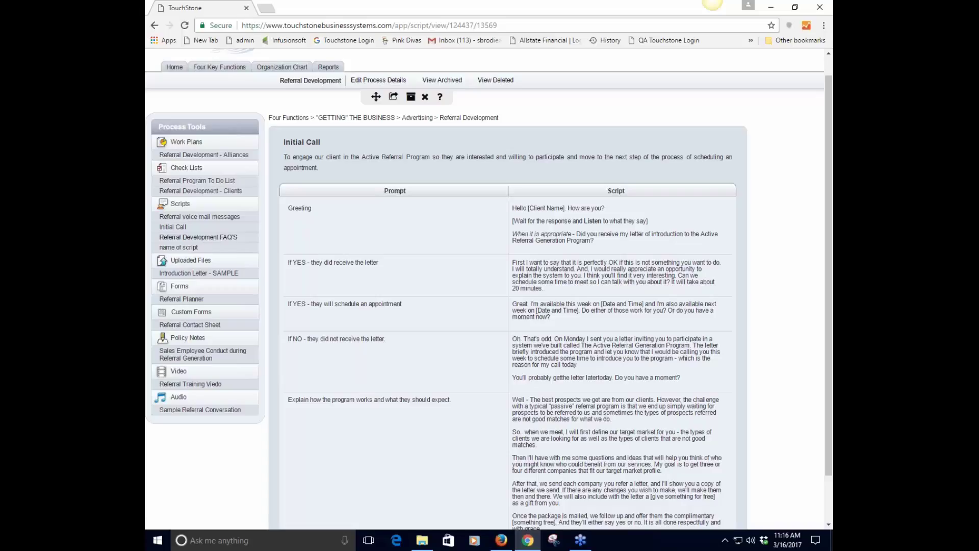
Open the Referral Development FAQ'S script to see its four prompts and replies
{"action": "left_click", "coordinate": [209, 237]}
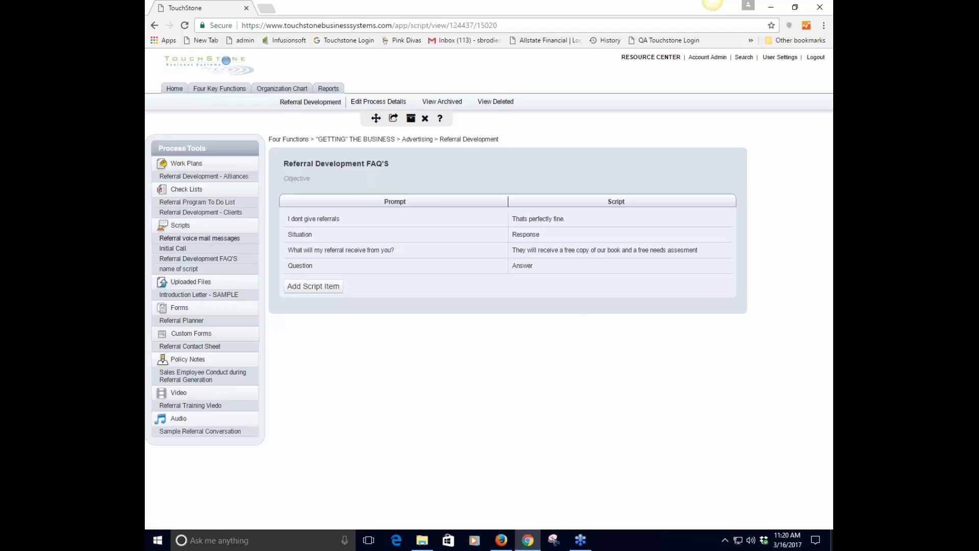
Look briefly at the Referral voice mail messages script, then go back to Initial Call
{"action": "left_click", "coordinate": [218, 240]}
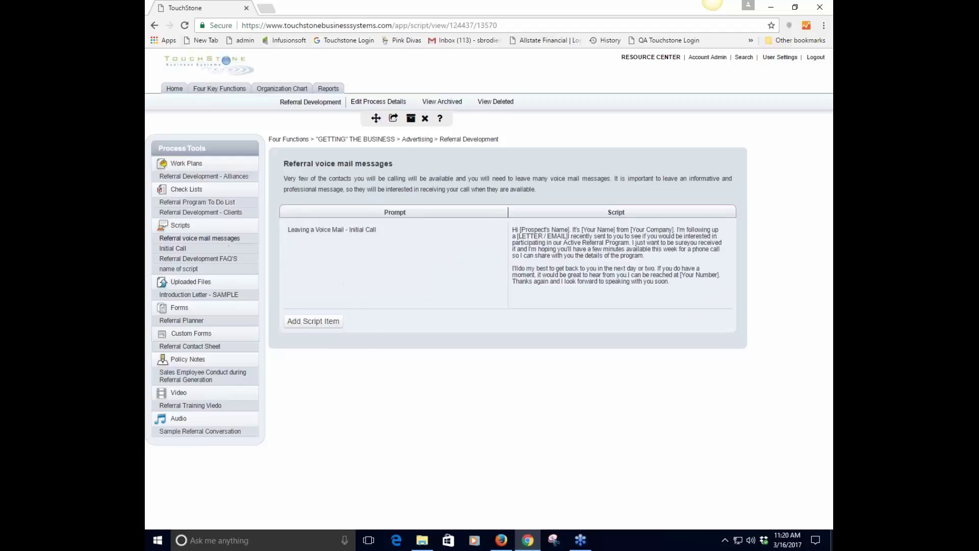
{"action": "left_click", "coordinate": [174, 249]}
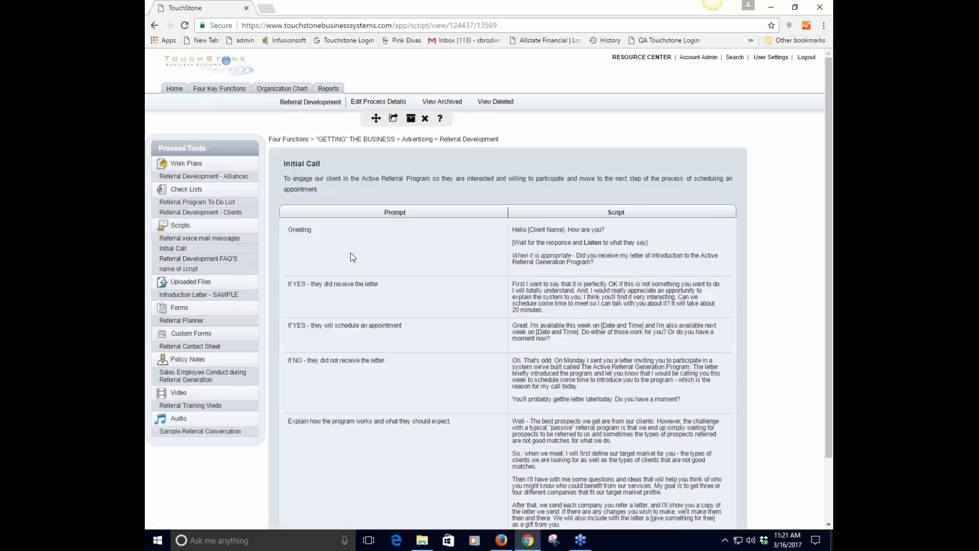
Save the Greeting prompt and move its row back to the top of the Initial Call script
{"action": "left_click", "coordinate": [305, 233]}
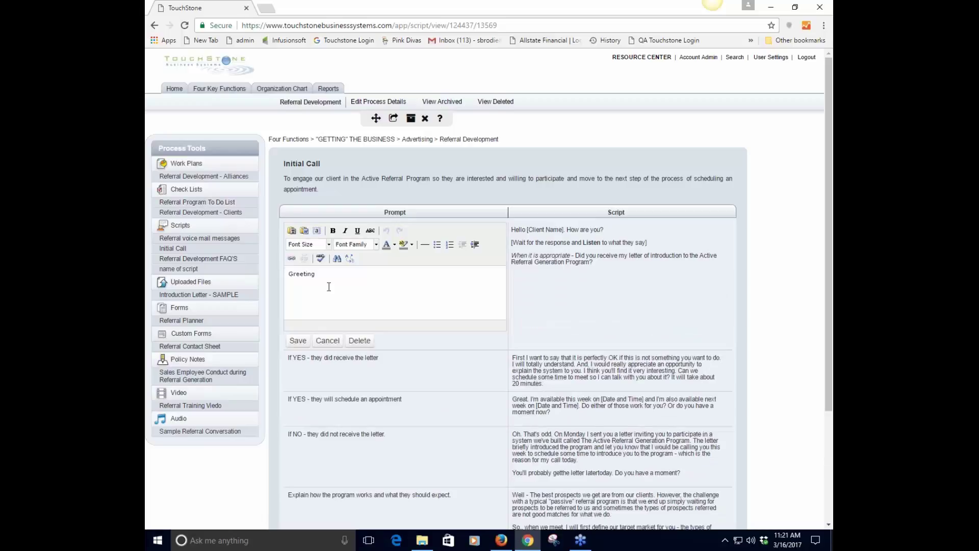
{"action": "left_click", "coordinate": [297, 341]}
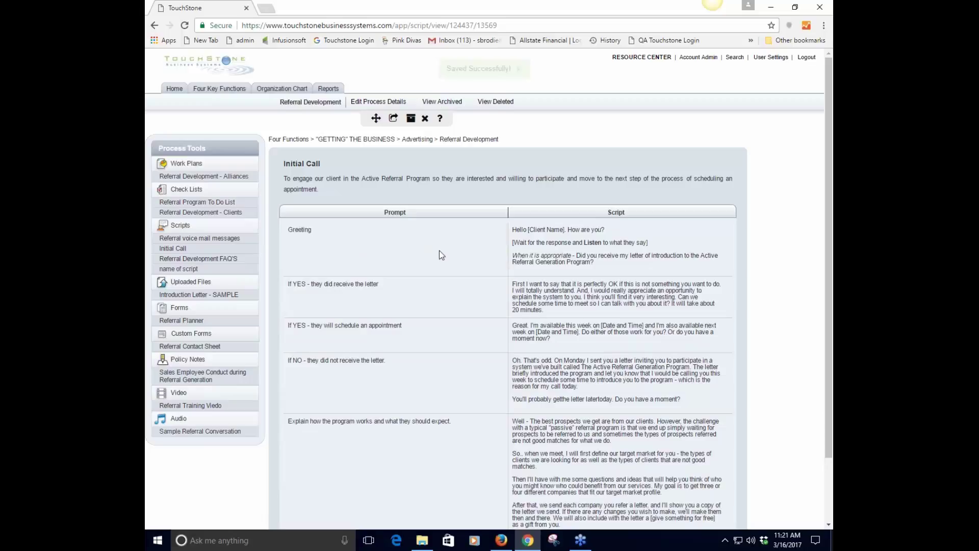
{"action": "left_click_drag", "start_coordinate": [439, 253], "coordinate": [456, 397]}
{"action": "left_click_drag", "start_coordinate": [454, 391], "coordinate": [456, 270]}
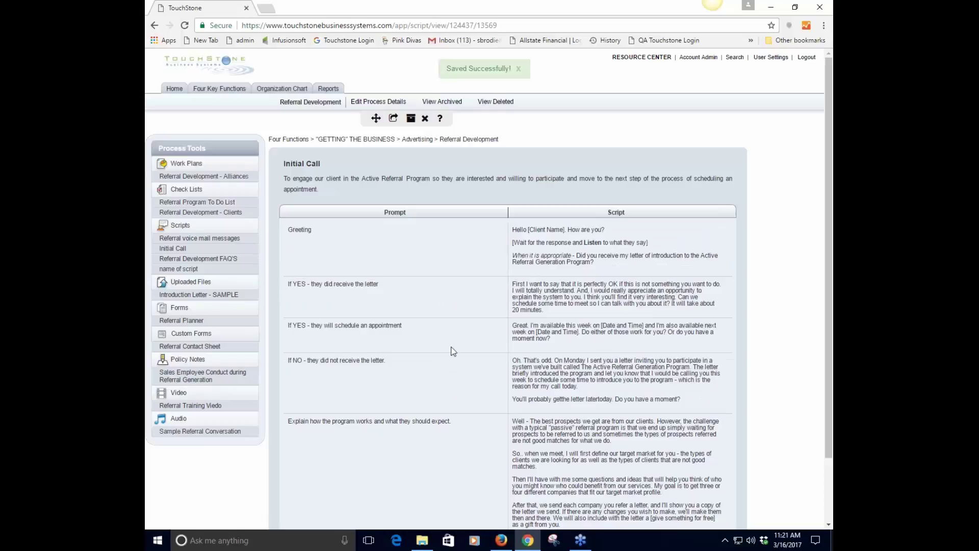
Move 'name of script' and then 'Initial Call' to the top of the Referral Development scripts
{"action": "scroll", "coordinate": [459, 351], "scroll_direction": "down", "scroll_amount": 2}
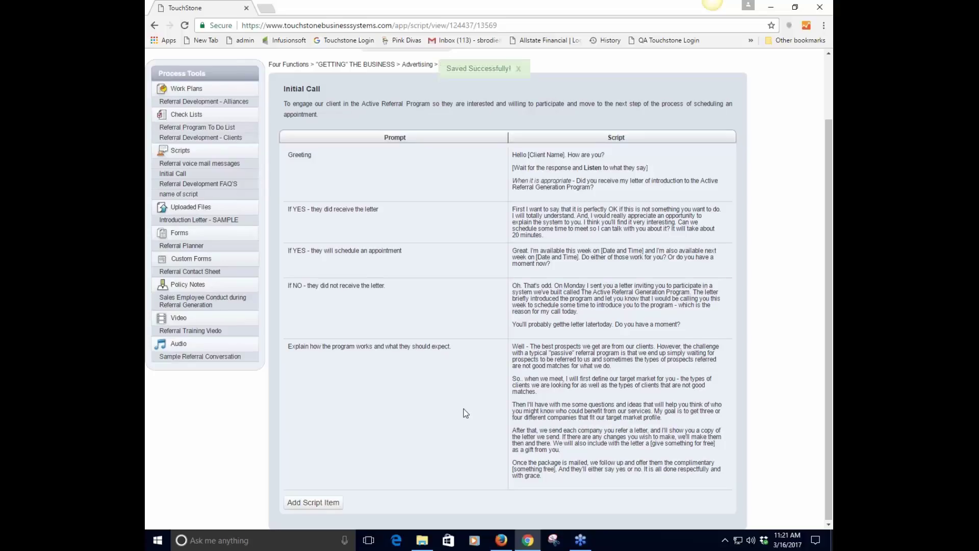
{"action": "scroll", "coordinate": [465, 413], "scroll_direction": "up", "scroll_amount": 2}
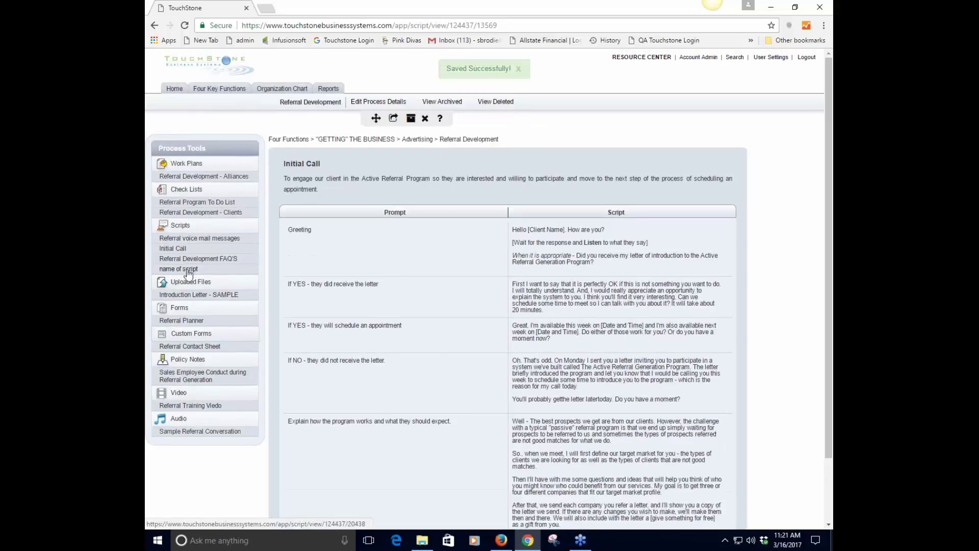
{"action": "left_click_drag", "start_coordinate": [189, 275], "coordinate": [188, 243]}
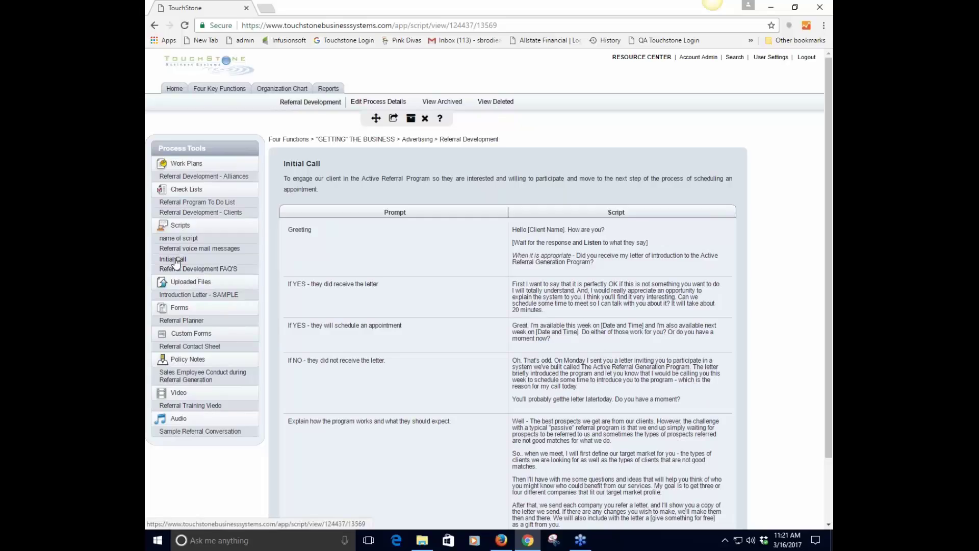
{"action": "mouse_move", "coordinate": [177, 261]}
{"action": "left_mouse_down"}
{"action": "mouse_move", "coordinate": [185, 240]}
{"action": "mouse_move", "coordinate": [188, 253]}
{"action": "left_mouse_up"}
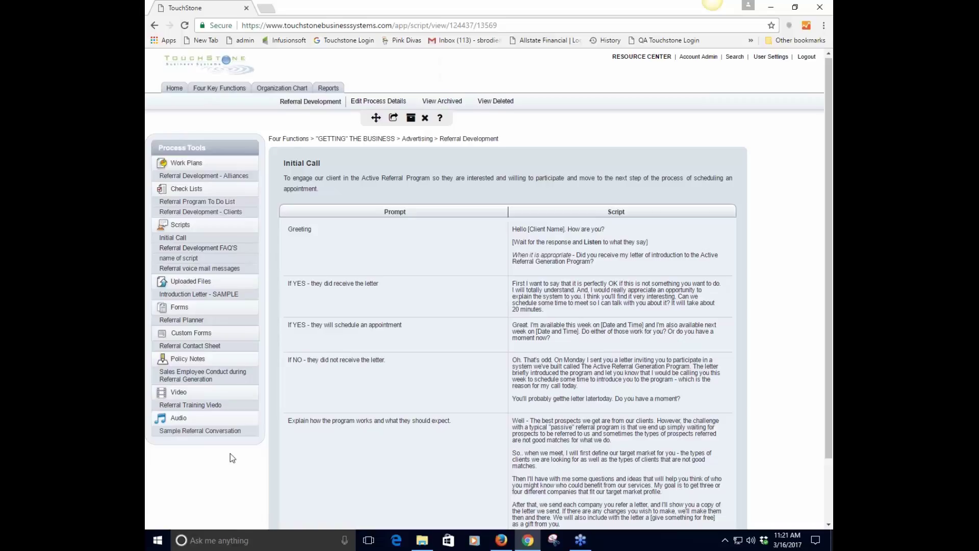
{"action": "scroll", "coordinate": [231, 454], "scroll_direction": "down", "scroll_amount": 1}
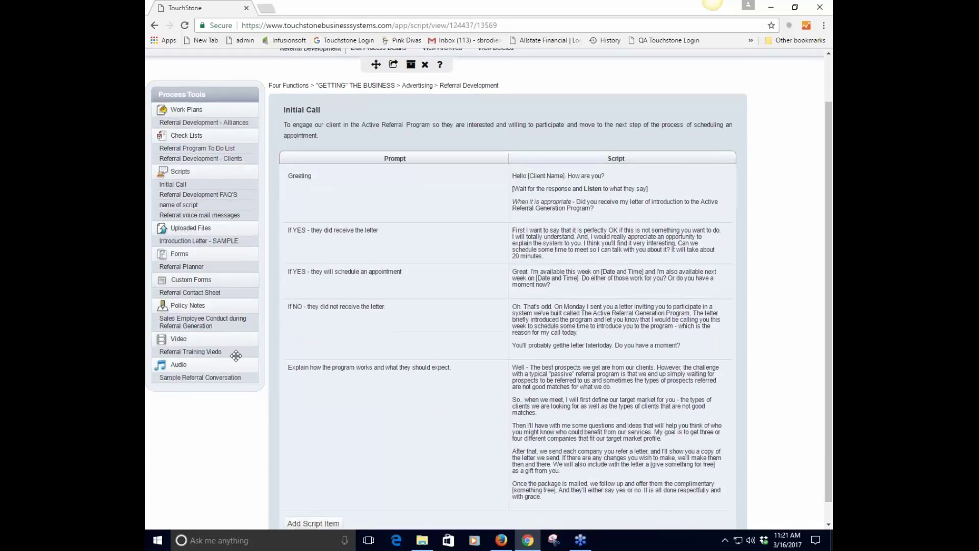
Create a new uploaded file titled 'file' with FROM.doc attached
{"action": "left_click", "coordinate": [189, 229]}
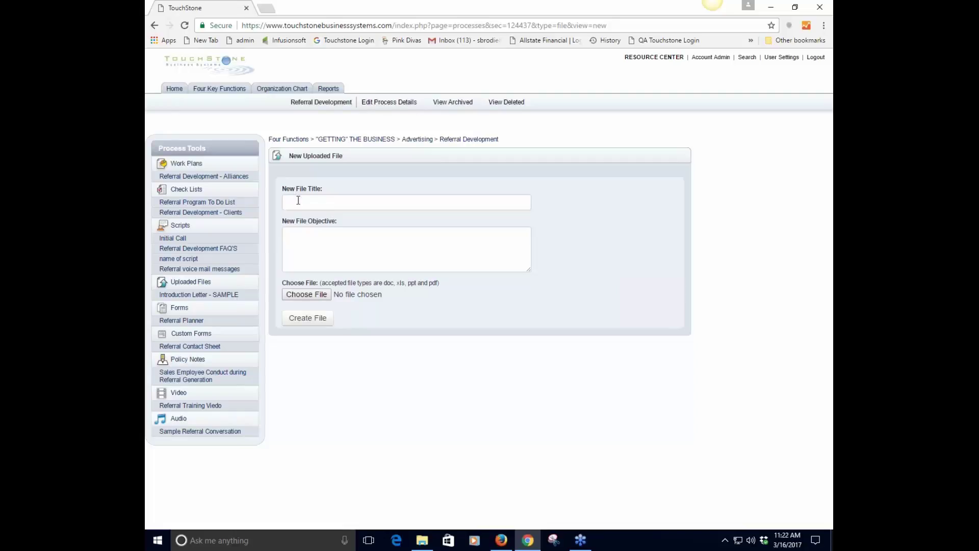
{"action": "left_click", "coordinate": [300, 203]}
{"action": "type", "text": "file"}
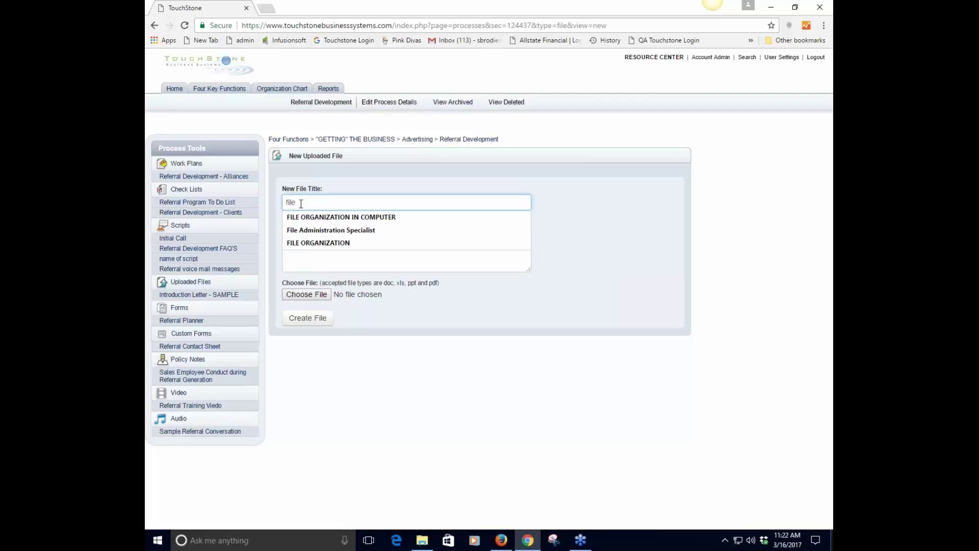
{"action": "left_click", "coordinate": [459, 304]}
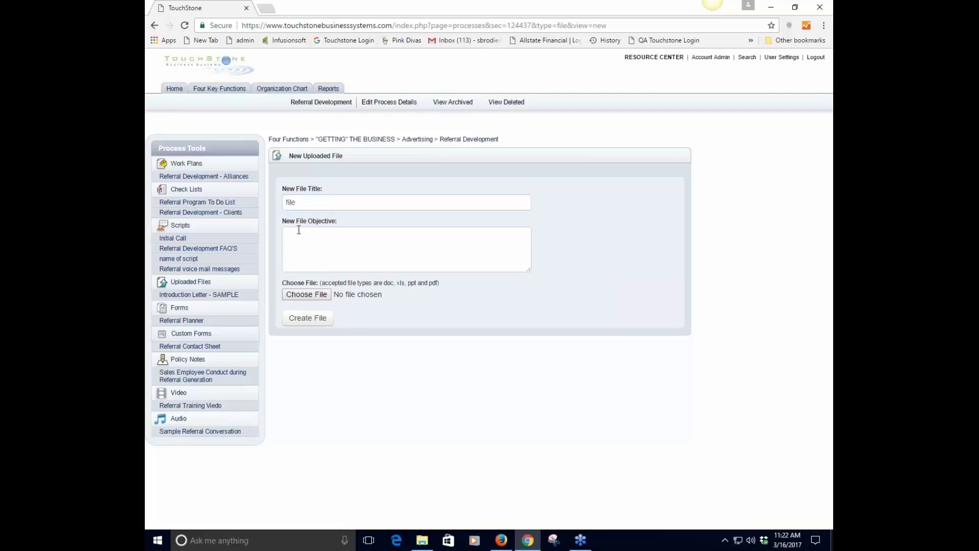
{"action": "left_click", "coordinate": [306, 231]}
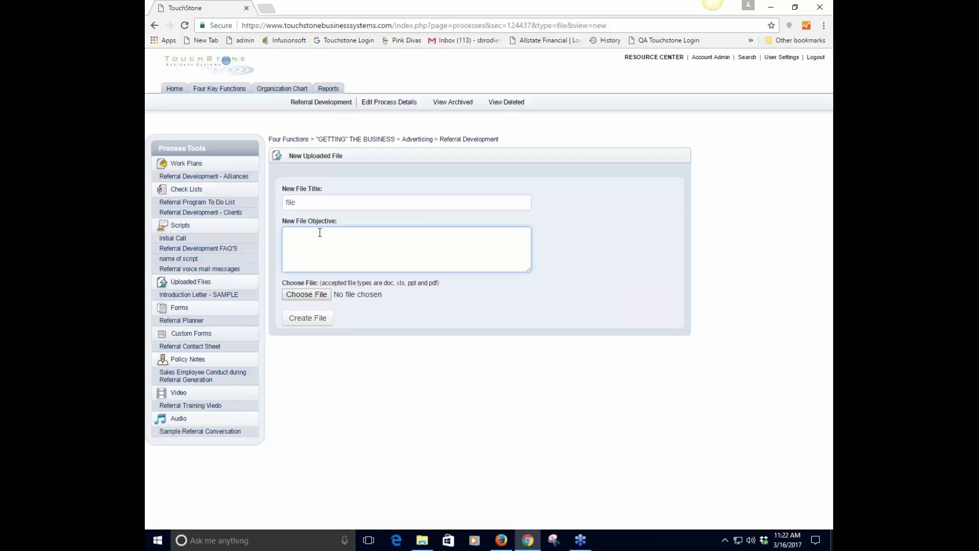
{"action": "left_click", "coordinate": [320, 296]}
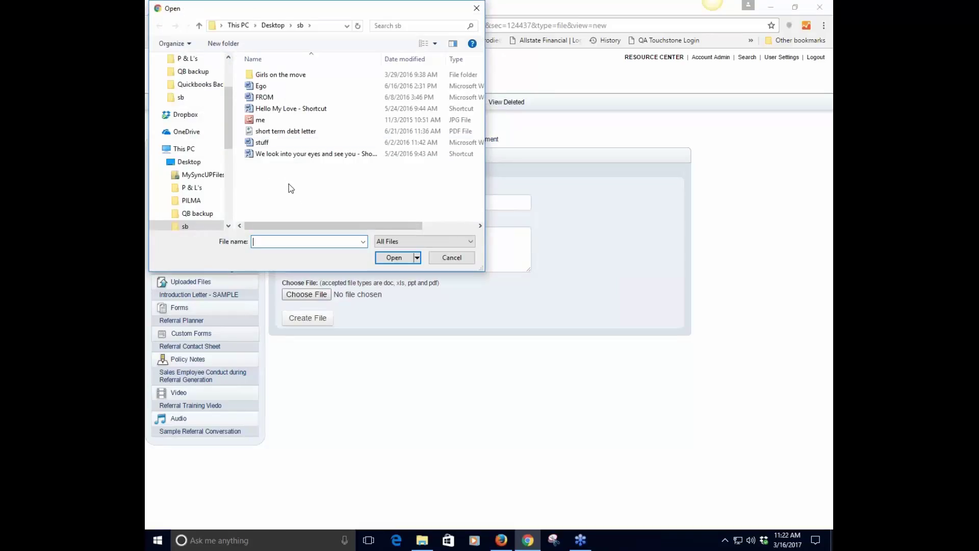
{"action": "left_click", "coordinate": [262, 98]}
{"action": "left_click", "coordinate": [394, 258]}
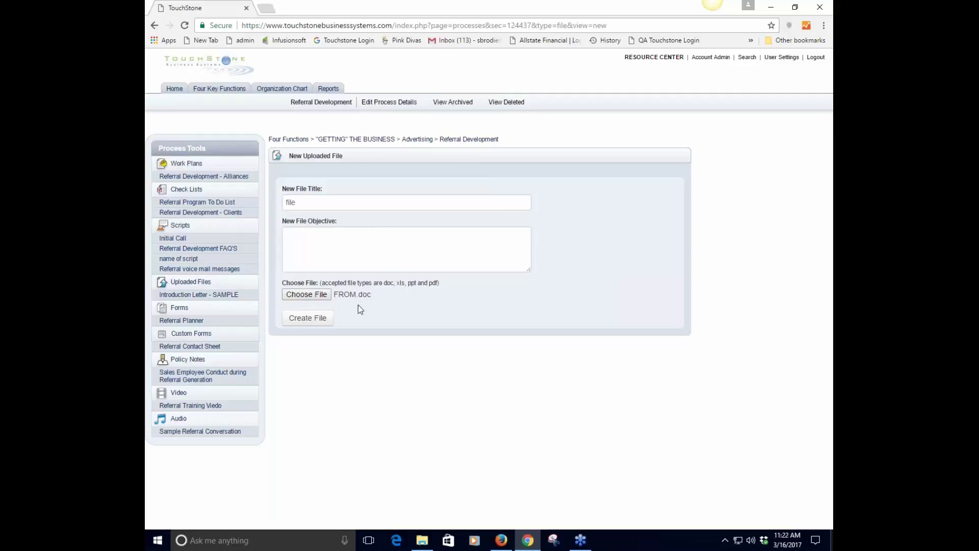
{"action": "left_click", "coordinate": [301, 318]}
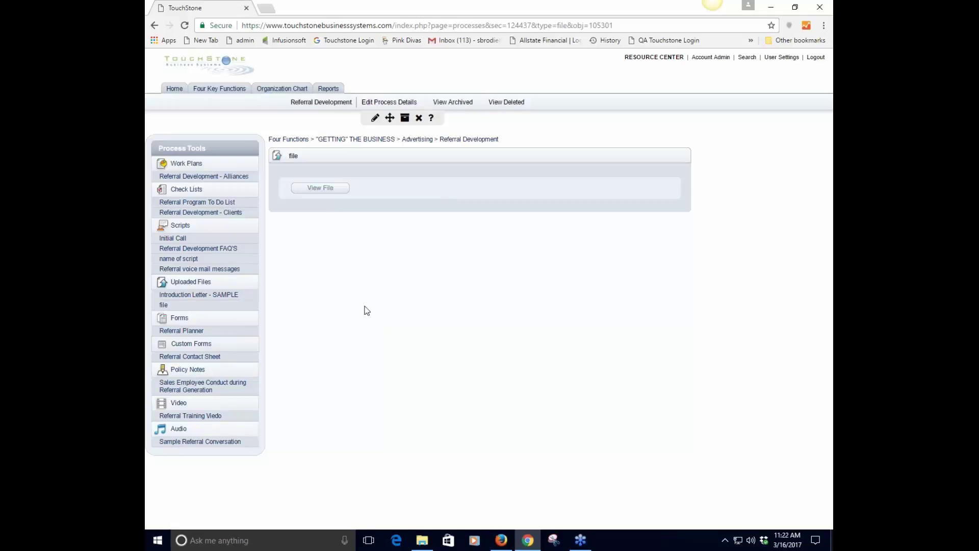
Open the Introduction Letter - SAMPLE entry from the Uploaded Files list
{"action": "left_click", "coordinate": [190, 283]}
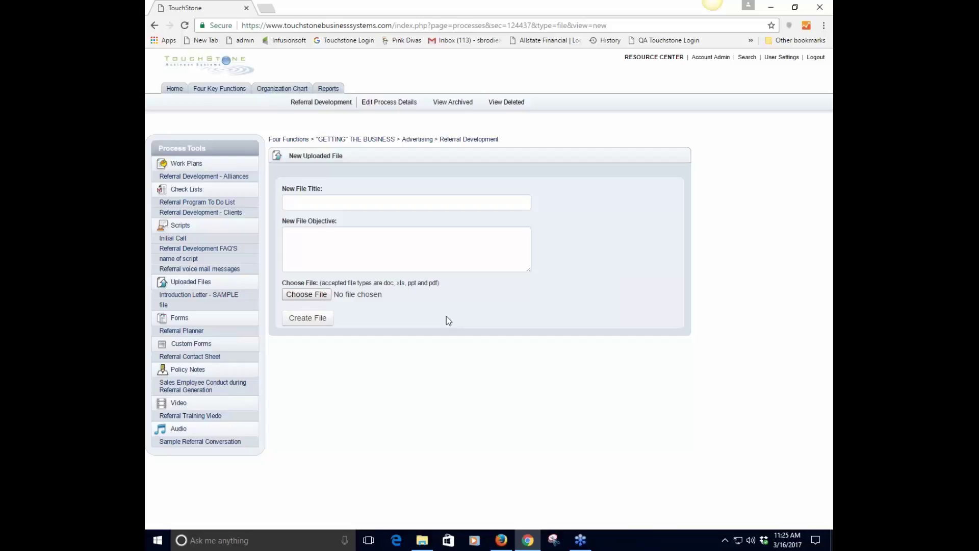
{"action": "left_click", "coordinate": [199, 298]}
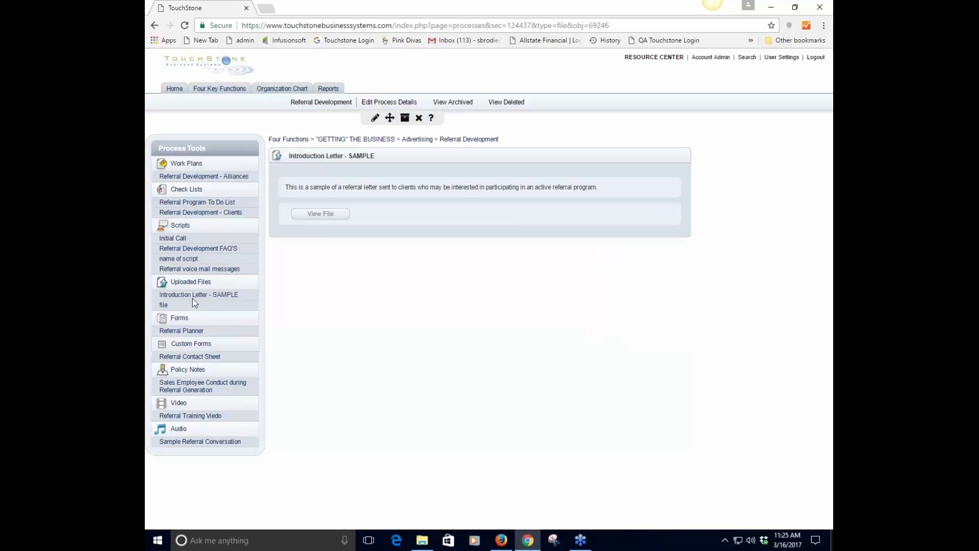
{"action": "left_click", "coordinate": [318, 216]}
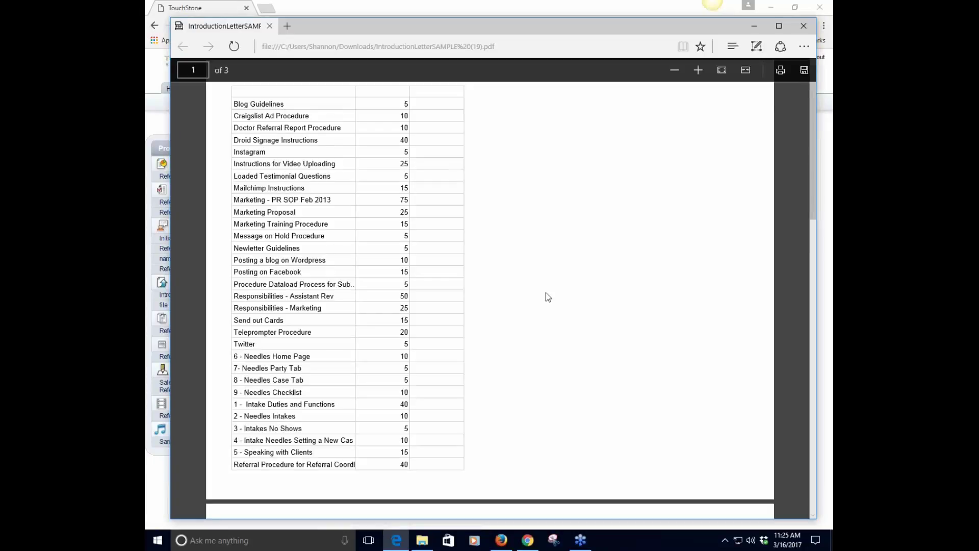
{"action": "scroll", "coordinate": [546, 292], "scroll_direction": "down", "scroll_amount": 6}
{"action": "scroll", "coordinate": [545, 295], "scroll_direction": "down", "scroll_amount": 8}
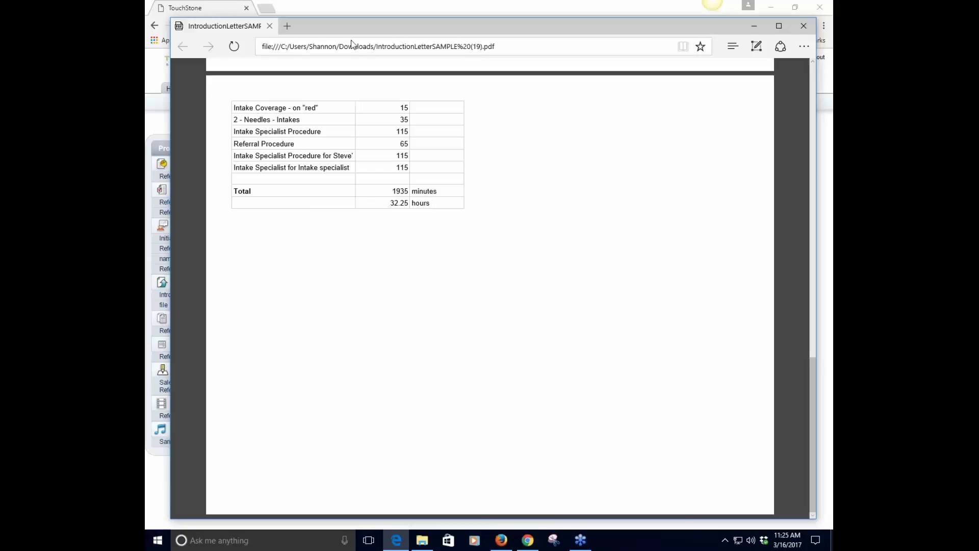
{"action": "left_click_drag", "start_coordinate": [359, 28], "coordinate": [526, 423]}
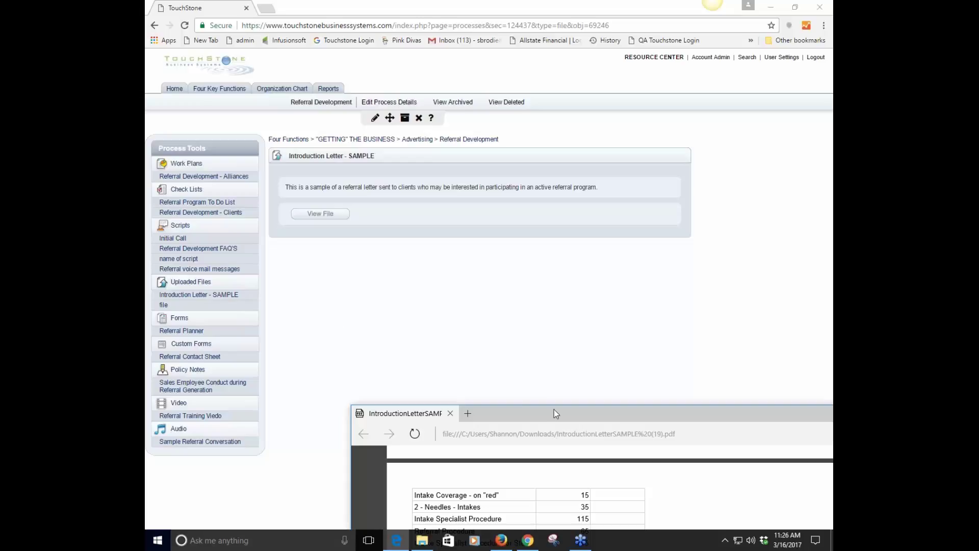
{"action": "left_click_drag", "start_coordinate": [555, 410], "coordinate": [348, 225]}
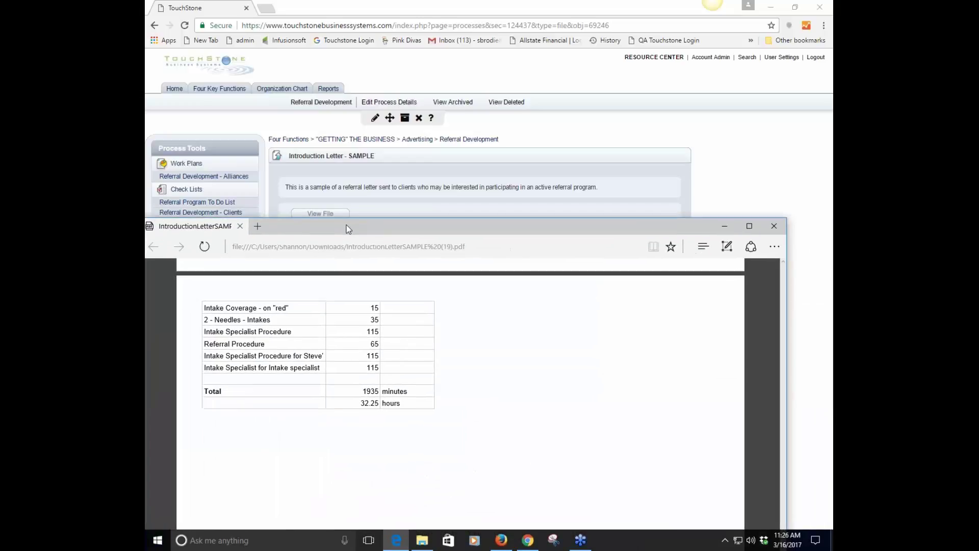
{"action": "left_click", "coordinate": [775, 246]}
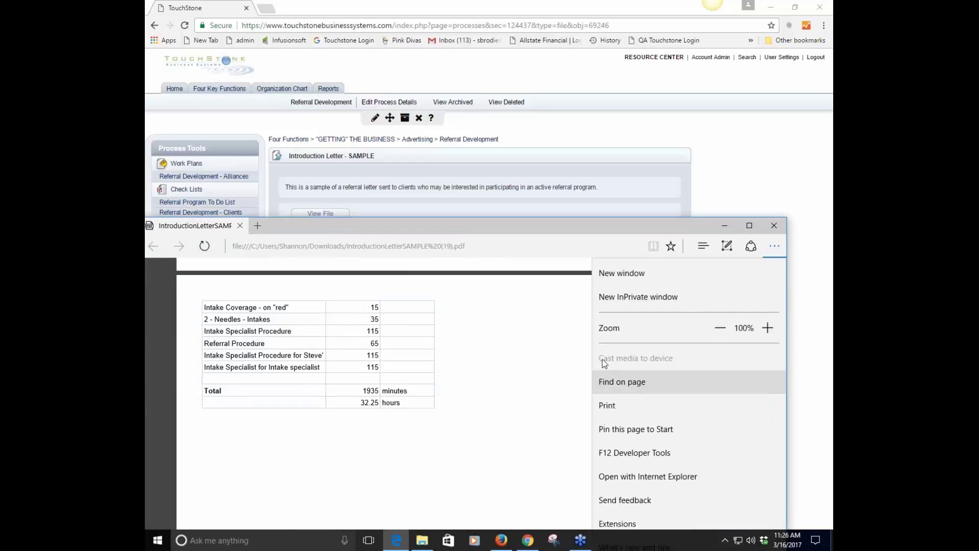
{"action": "left_click", "coordinate": [711, 188]}
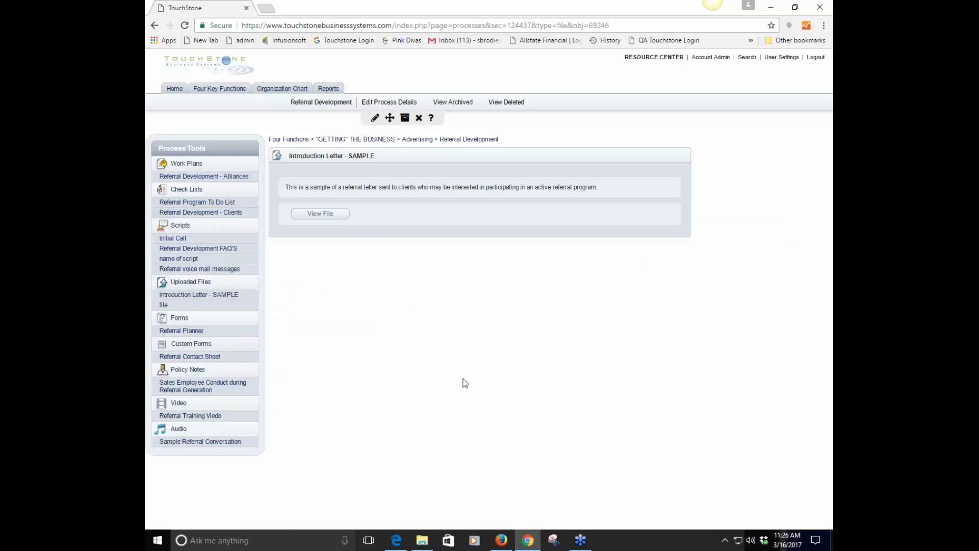
Replace the Introduction Letter - SAMPLE attachment with stuff.doc and save the entry
{"action": "mouse_move", "coordinate": [531, 540]}
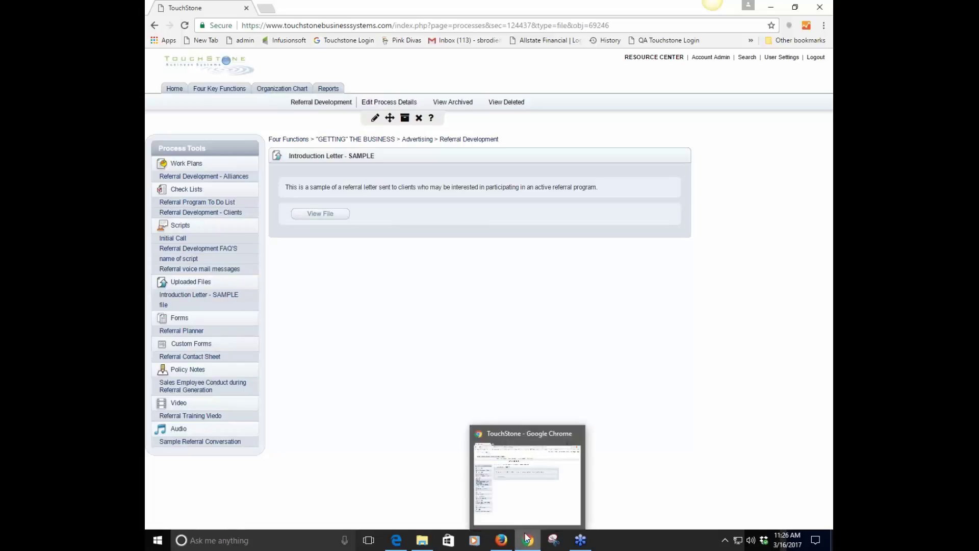
{"action": "left_click", "coordinate": [373, 120]}
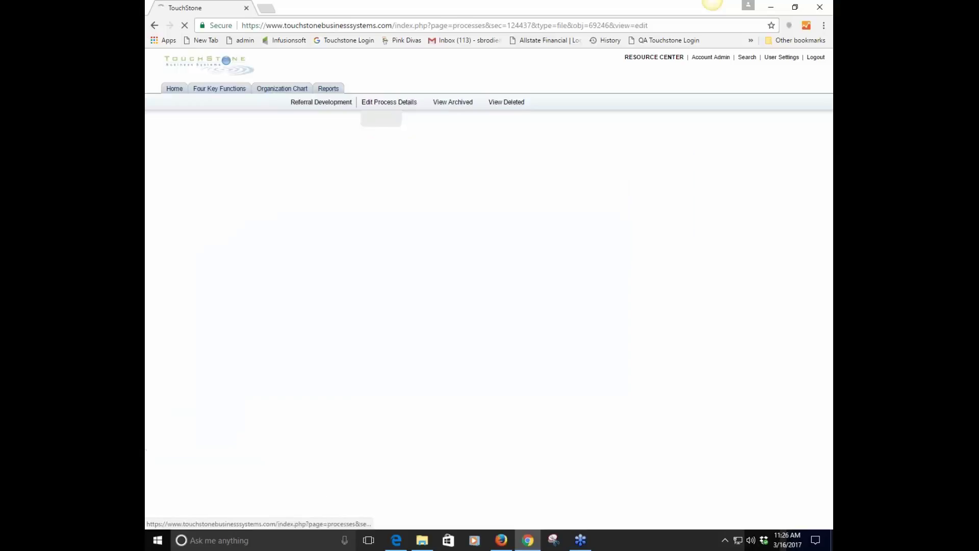
{"action": "left_click", "coordinate": [313, 306]}
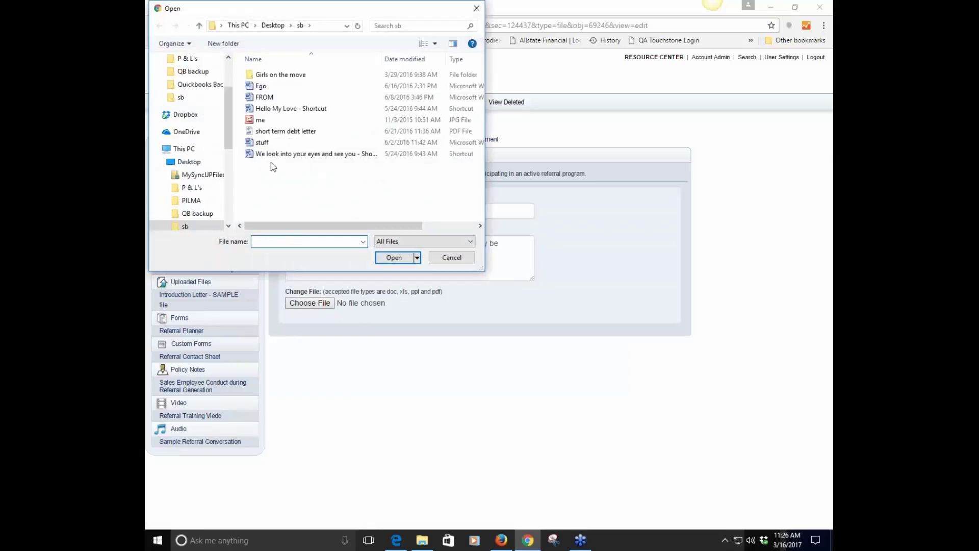
{"action": "left_click", "coordinate": [262, 143]}
{"action": "left_click", "coordinate": [389, 258]}
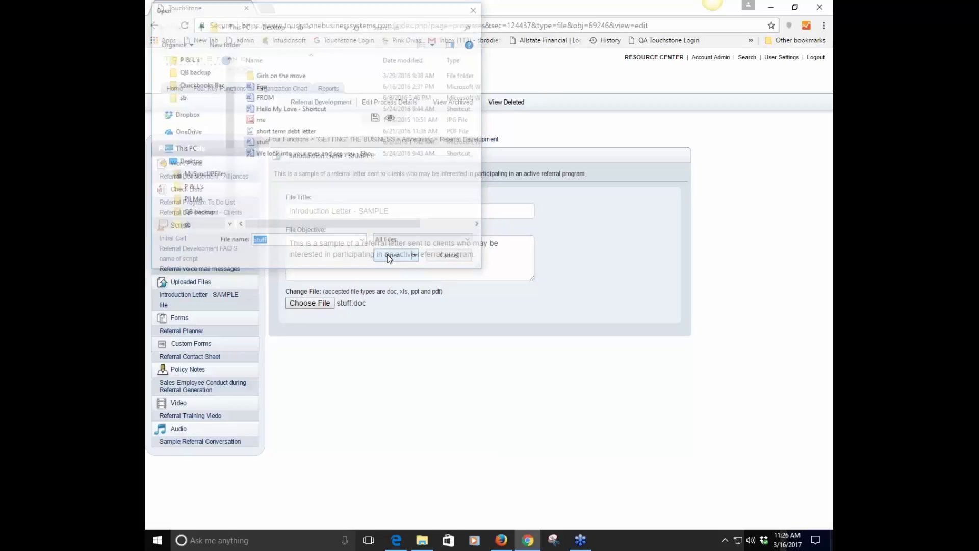
{"action": "left_click", "coordinate": [376, 118]}
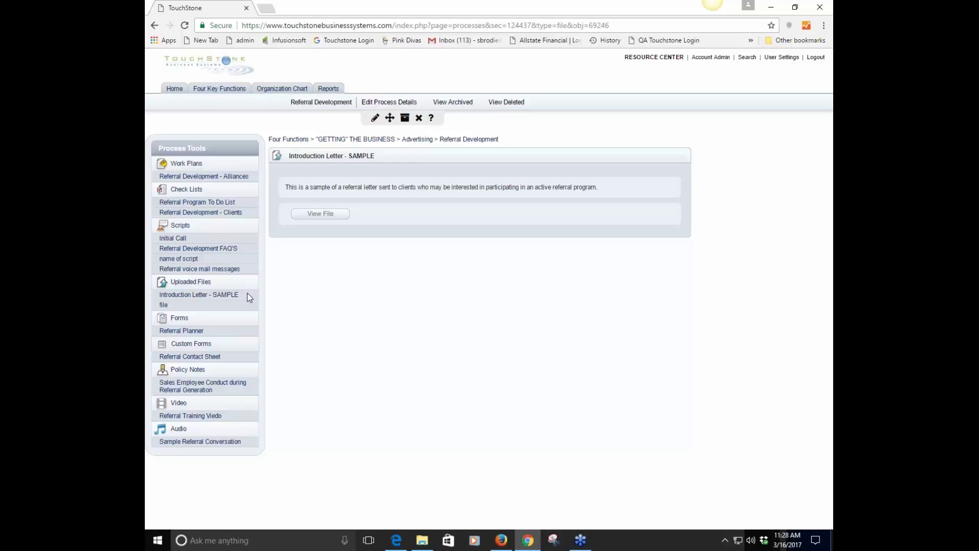
Add a task 'link' to the Referral Development - Alliances work plan and start an External link on it
{"action": "left_click", "coordinate": [214, 177]}
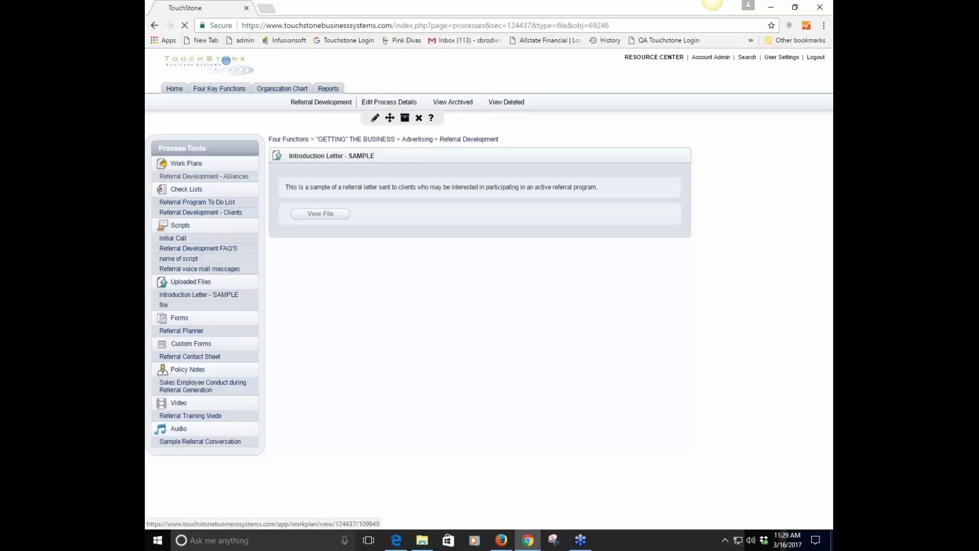
{"action": "left_click", "coordinate": [304, 220]}
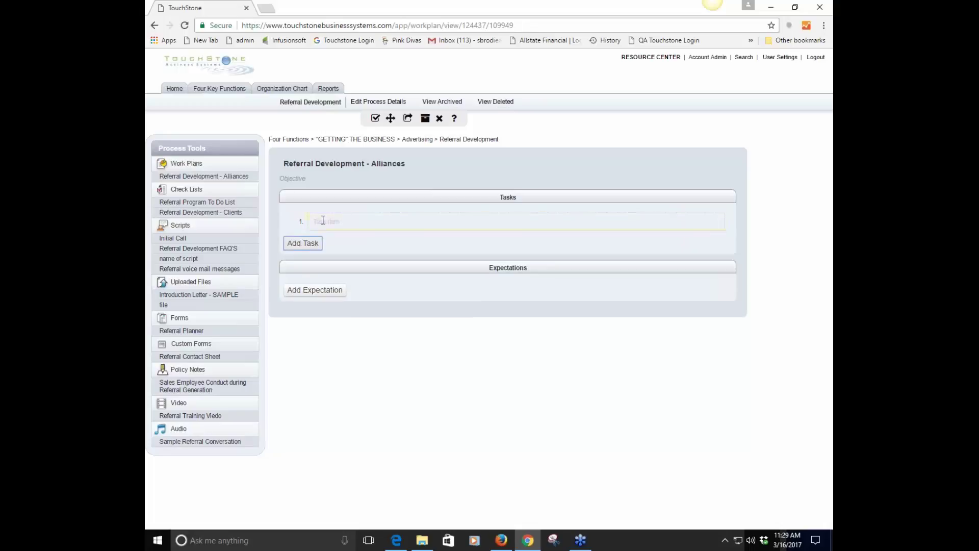
{"action": "type", "text": "link"}
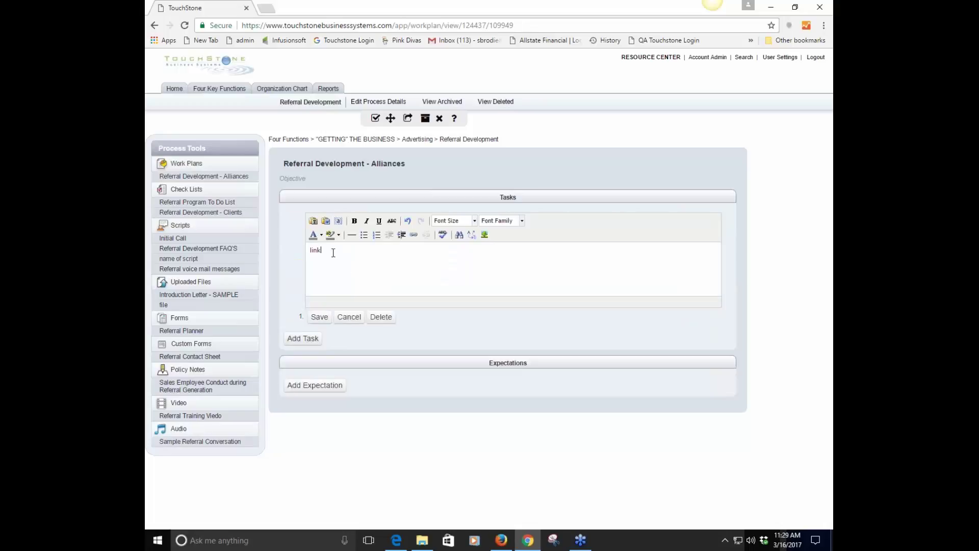
{"action": "left_click_drag", "start_coordinate": [334, 252], "coordinate": [304, 251]}
{"action": "left_click", "coordinate": [413, 234]}
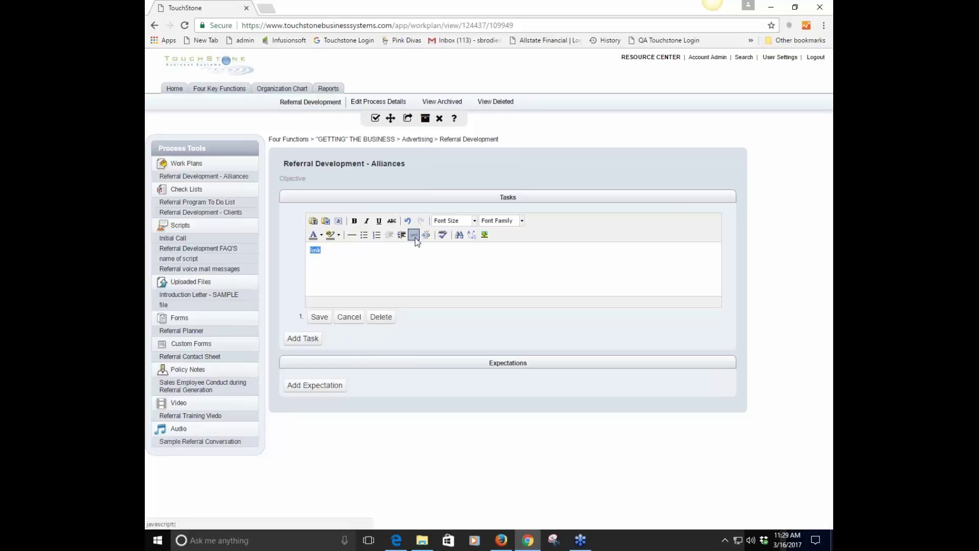
{"action": "left_click", "coordinate": [472, 265]}
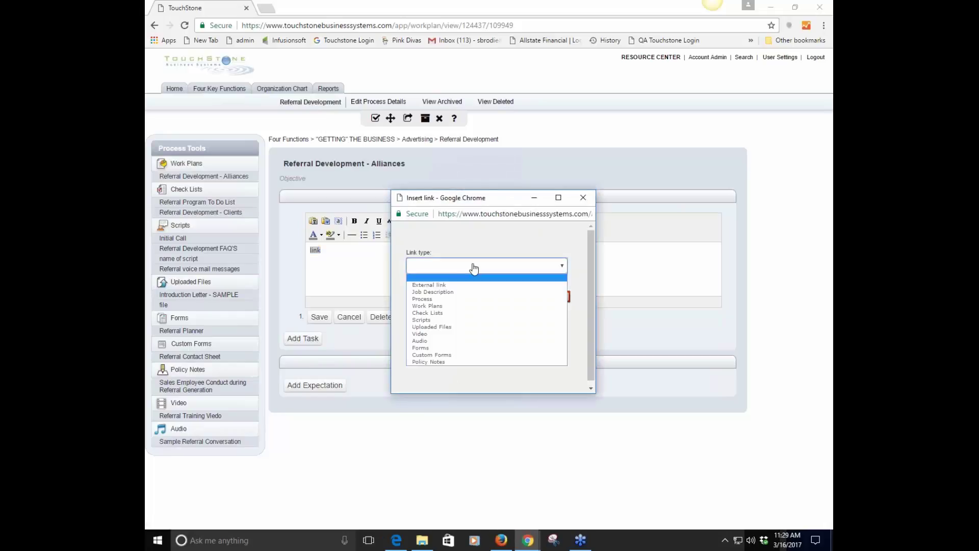
{"action": "left_click", "coordinate": [440, 285]}
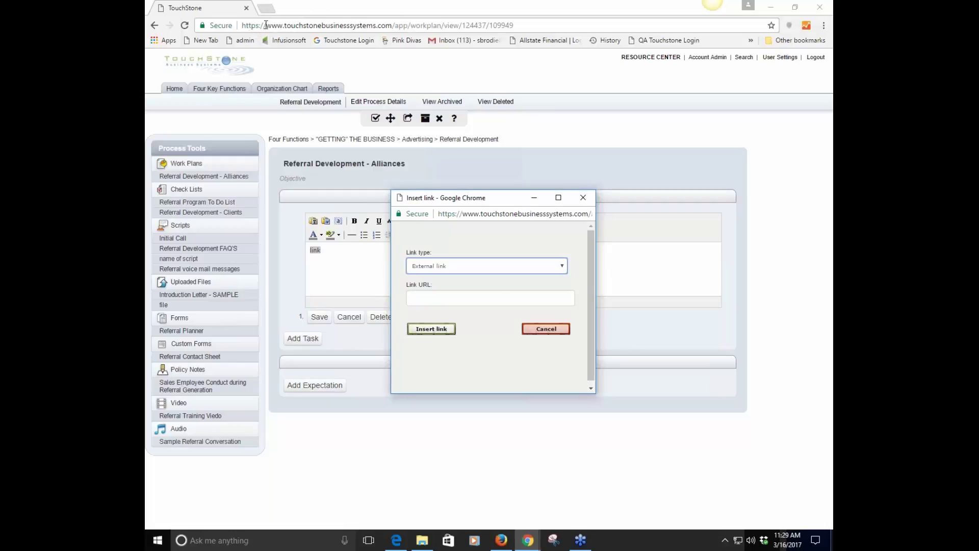
Copy the work plan page's URL into Link URL and insert the link
{"action": "left_click", "coordinate": [266, 25]}
{"action": "key", "text": "ctrl+c"}
{"action": "right_click", "coordinate": [267, 25]}
{"action": "left_click", "coordinate": [326, 67]}
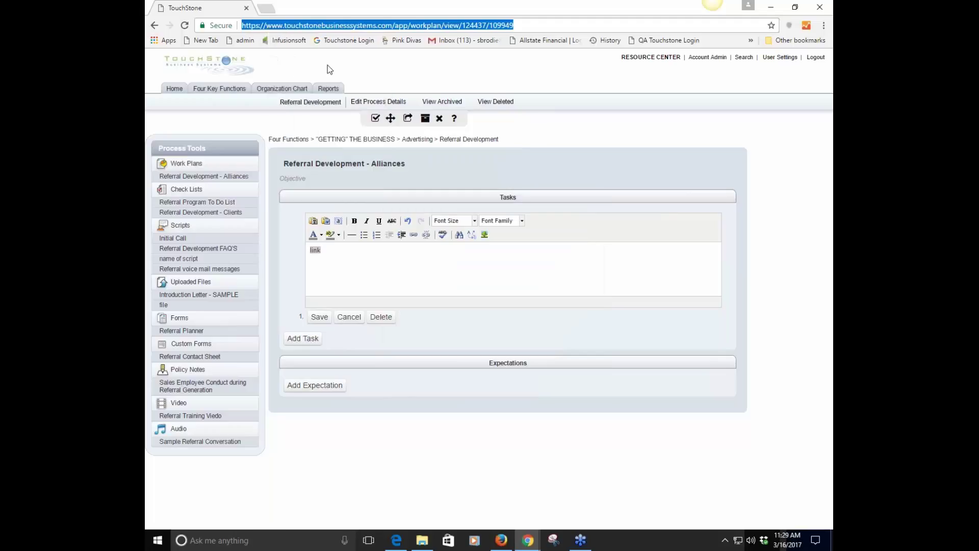
{"action": "left_click", "coordinate": [528, 540]}
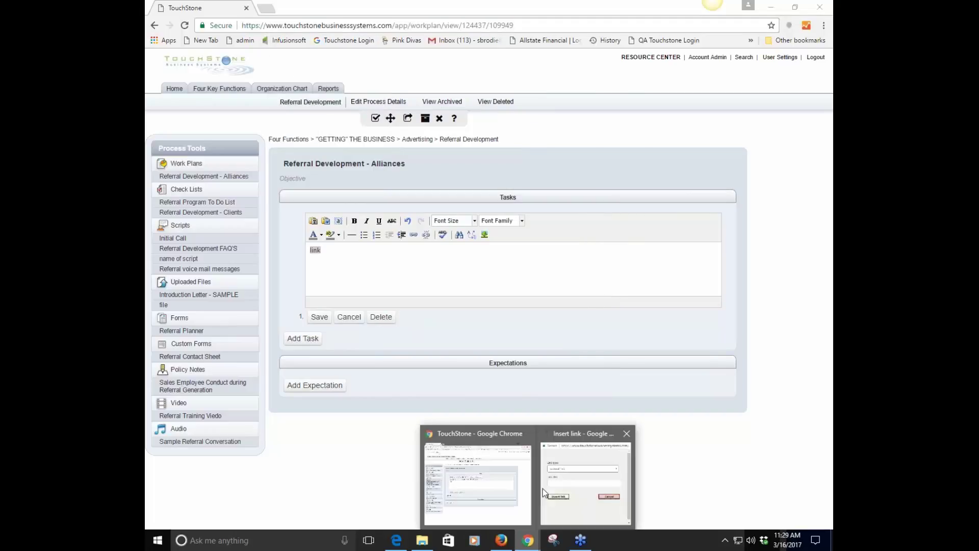
{"action": "left_click", "coordinate": [545, 492]}
{"action": "right_click", "coordinate": [415, 299]}
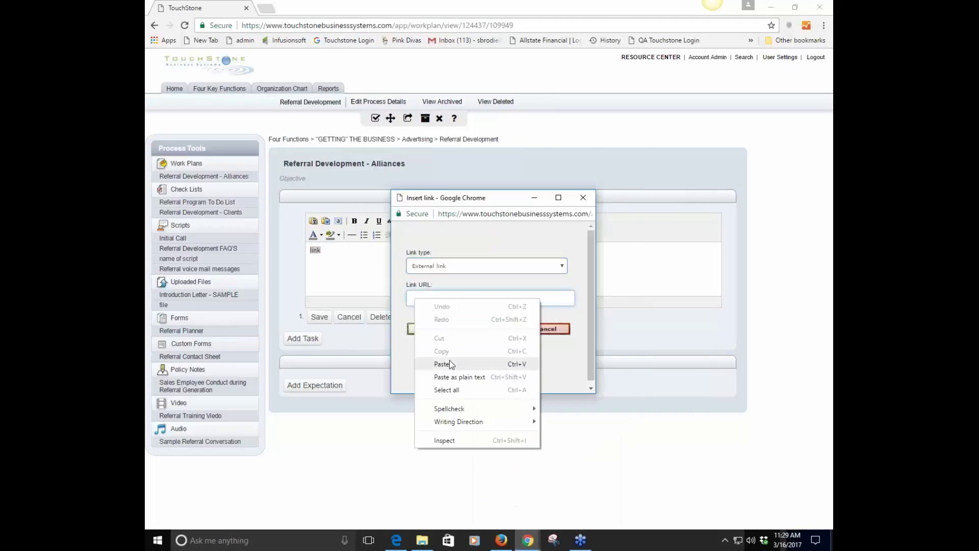
{"action": "left_click", "coordinate": [448, 363]}
{"action": "left_click", "coordinate": [433, 329]}
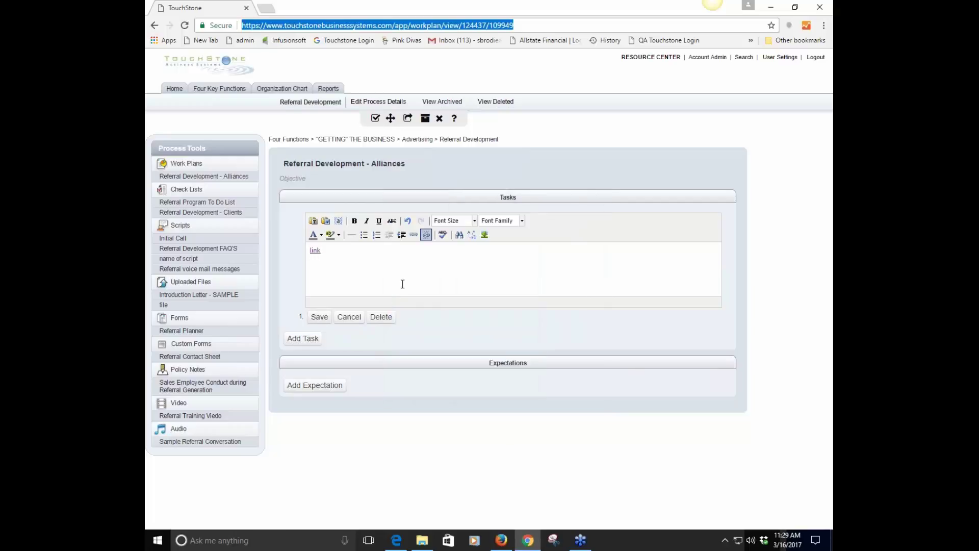
Save the task containing the hyperlinked word 'link'
{"action": "left_click", "coordinate": [720, 175]}
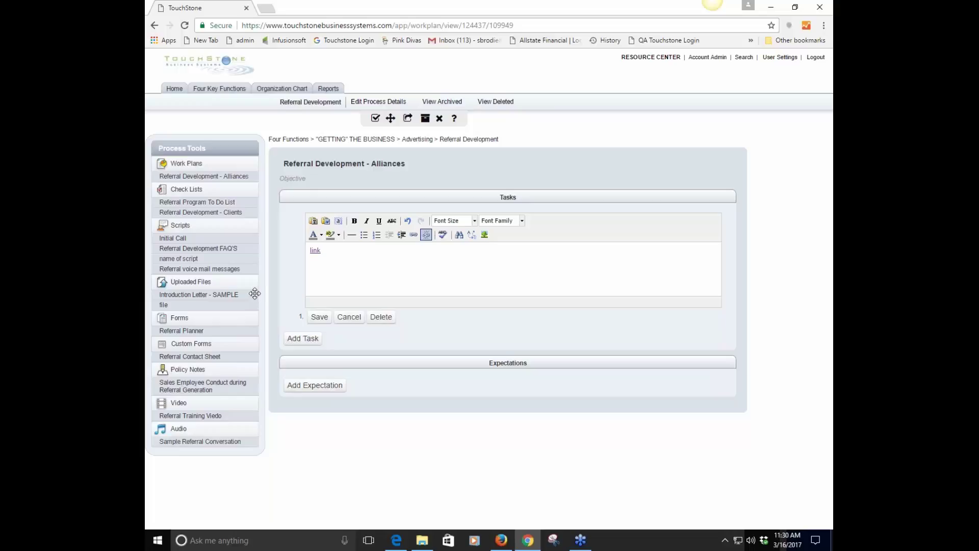
{"action": "left_click", "coordinate": [319, 318]}
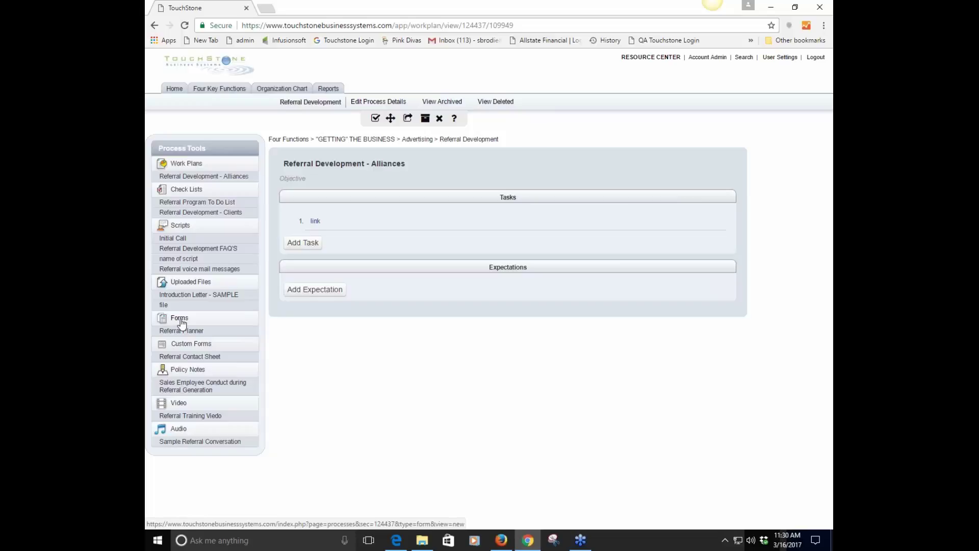
Create a new form titled 'name form' under Referral Development's Forms
{"action": "left_click", "coordinate": [197, 332]}
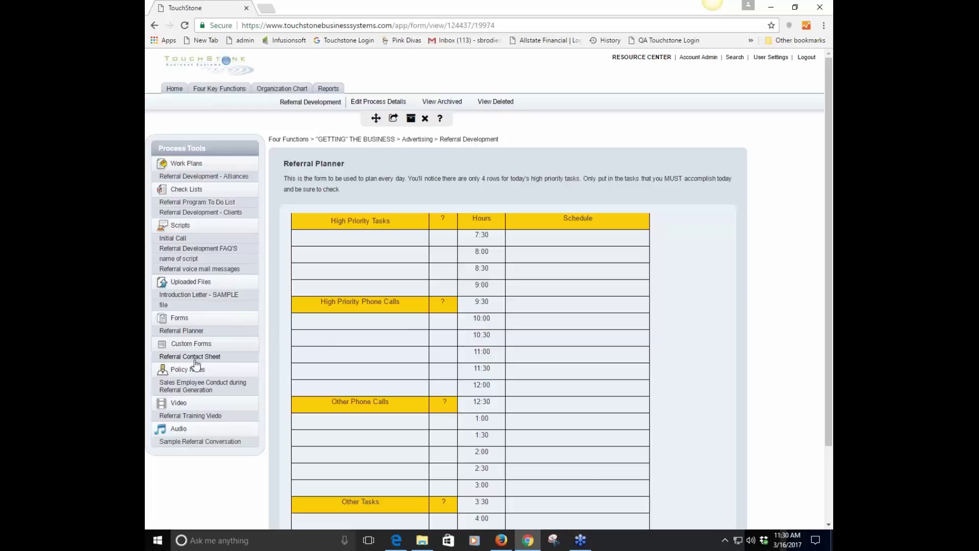
{"action": "left_click", "coordinate": [182, 322]}
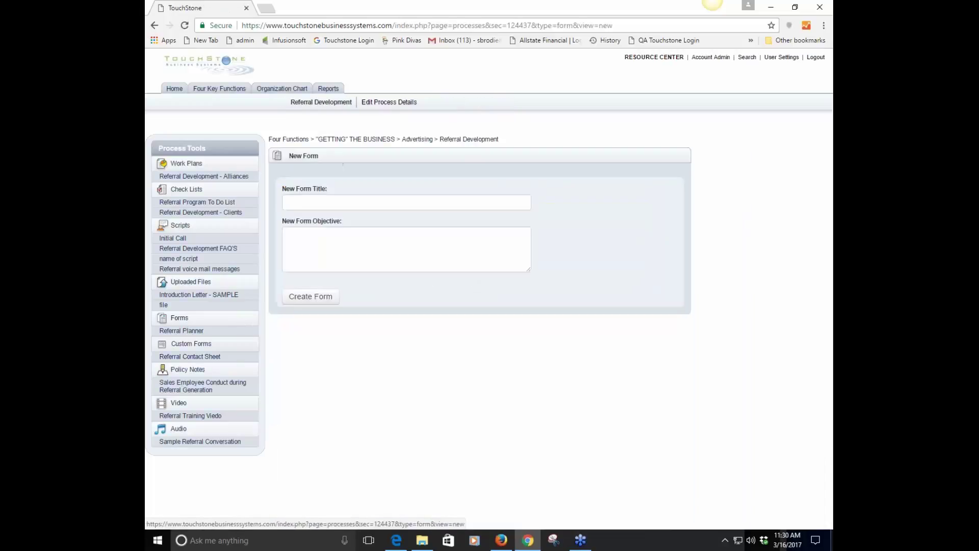
{"action": "left_click", "coordinate": [311, 203]}
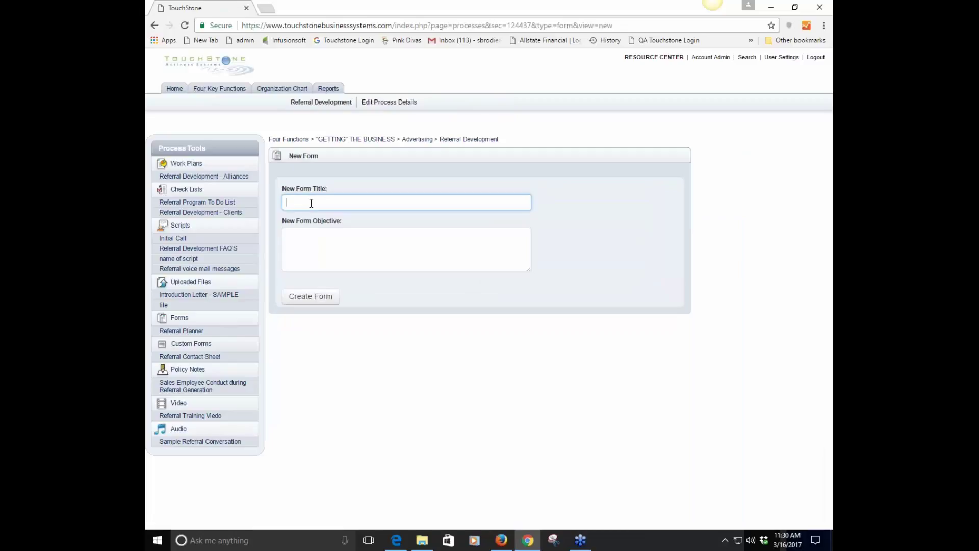
{"action": "type", "text": "name"}
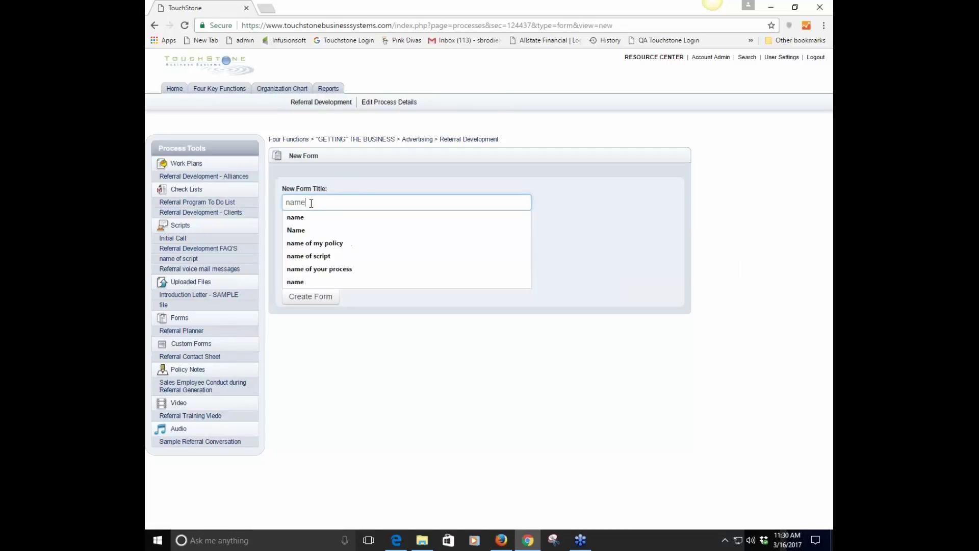
{"action": "type", "text": " form"}
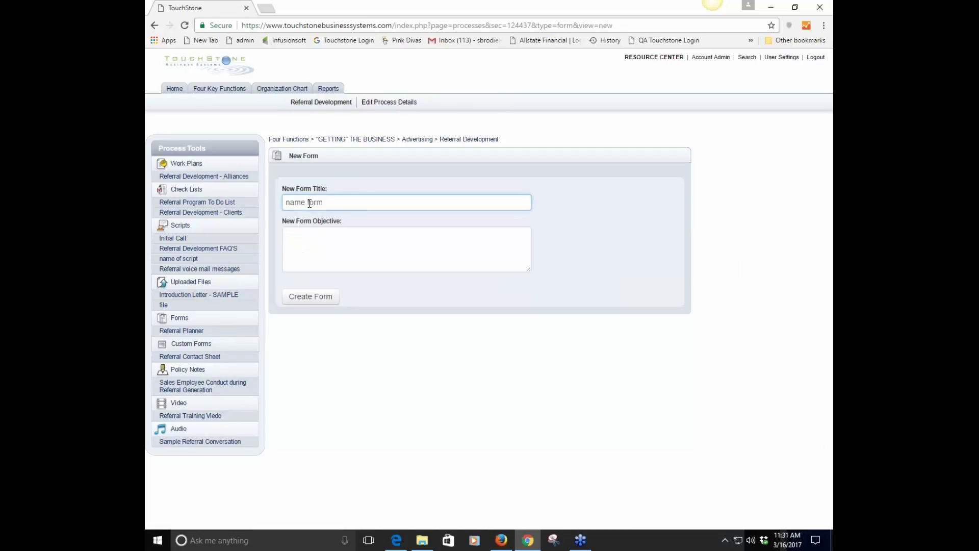
{"action": "left_click", "coordinate": [312, 300]}
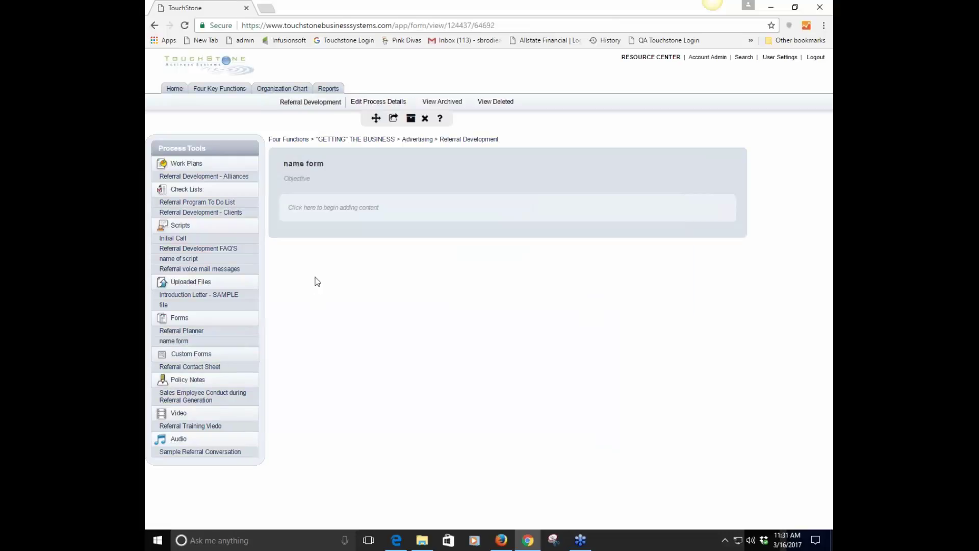
Type 'text text' as the first line of the name form content
{"action": "left_click", "coordinate": [329, 207]}
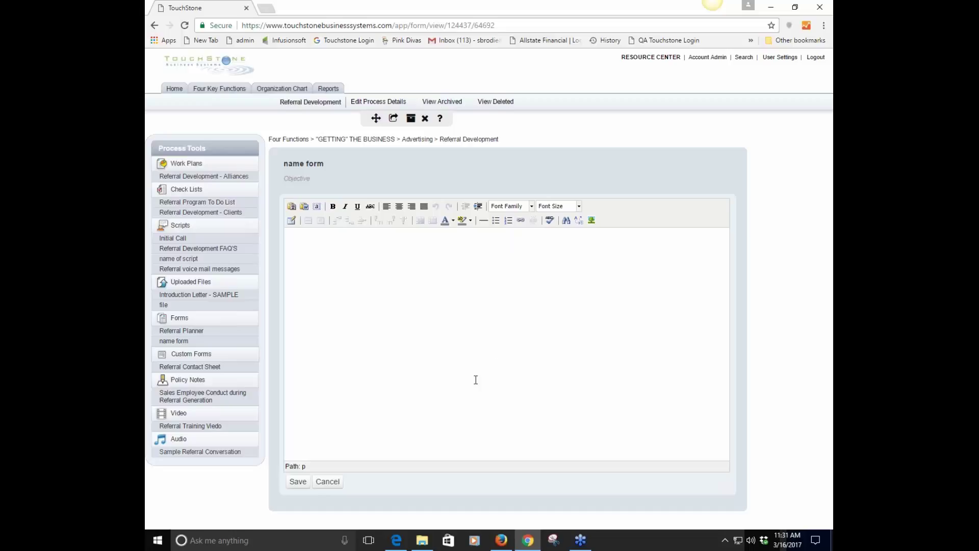
{"action": "left_click", "coordinate": [344, 256]}
{"action": "type", "text": "text text"}
Insert a 2x2 table below the text and fill its first two cells with runs of 'n'
{"action": "left_click", "coordinate": [292, 221]}
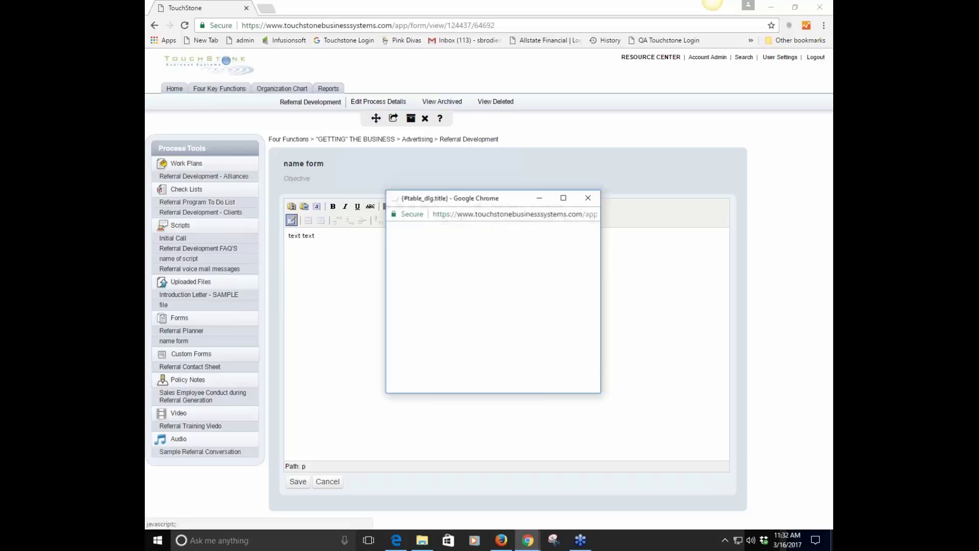
{"action": "left_click", "coordinate": [416, 386]}
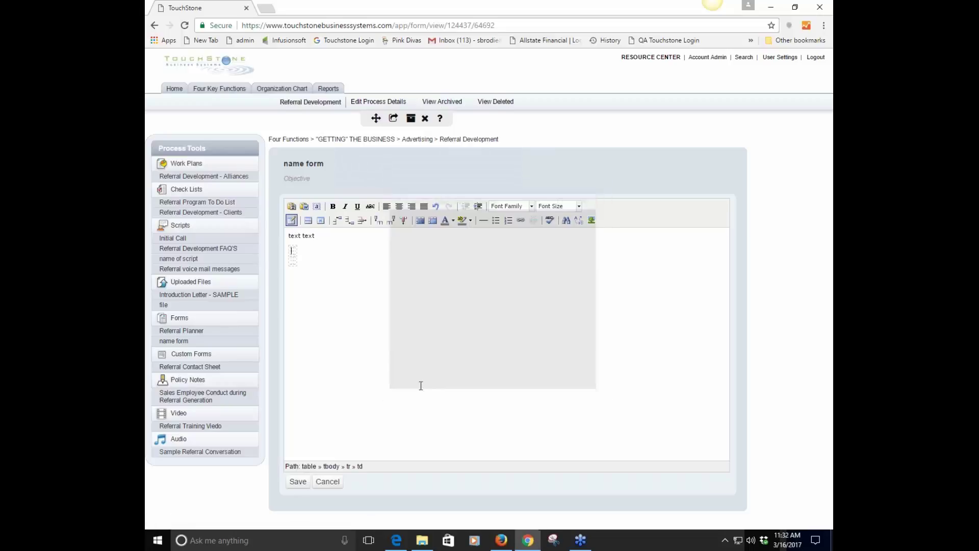
{"action": "type", "text": "n"}
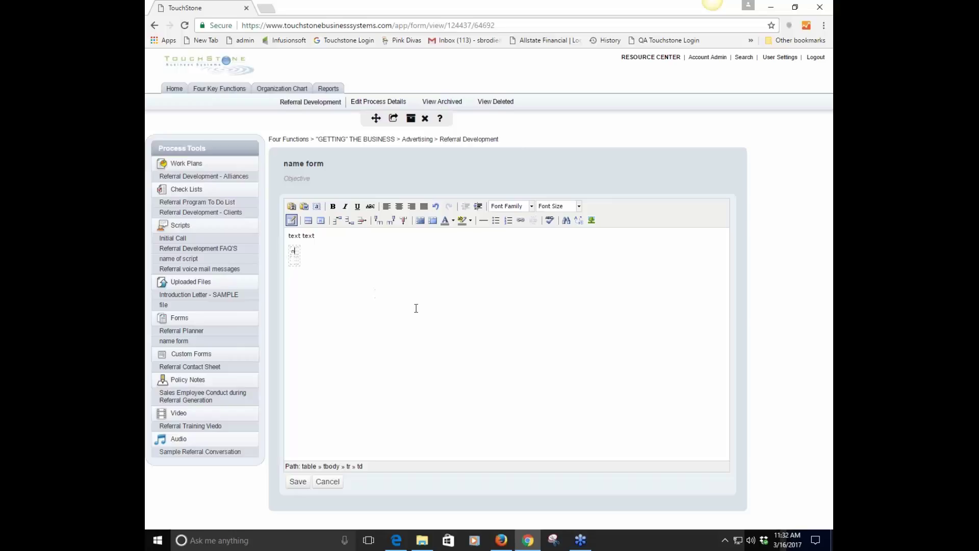
{"action": "type", "text": "nnnnnnnnnnnnnnnnnnnnnnnnnnnnnnn"}
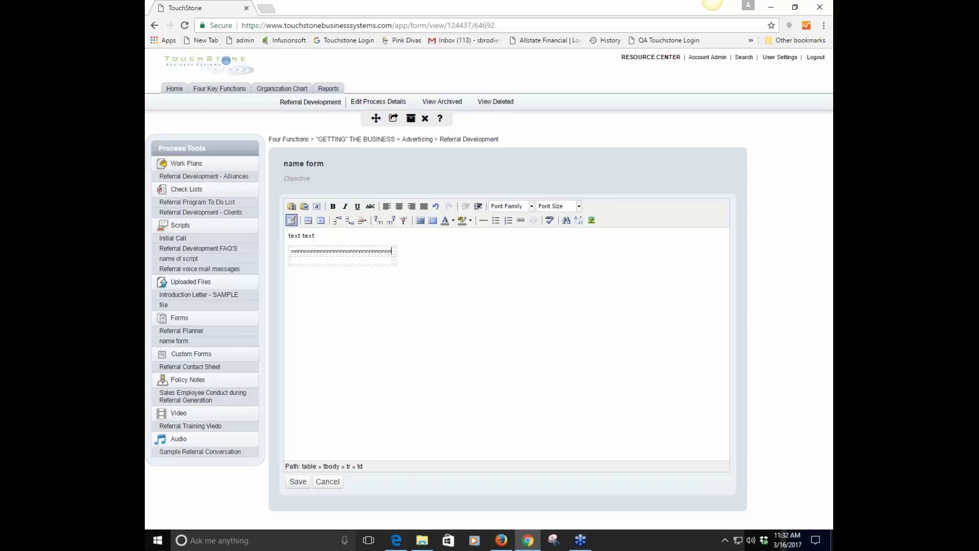
{"action": "left_click", "coordinate": [395, 248]}
{"action": "type", "text": "nnnnnnnnnnnnnnnnnnnnnnnnnnnnnnnnnnnnnnnnnnnnnnnnnnnnnnnnnnn"}
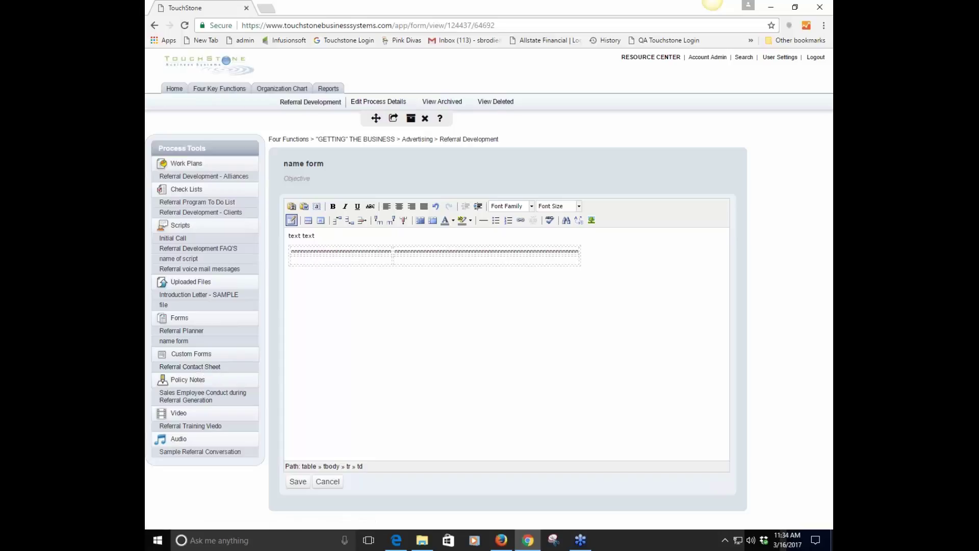
Save the name form's text and table content
{"action": "left_click", "coordinate": [298, 482]}
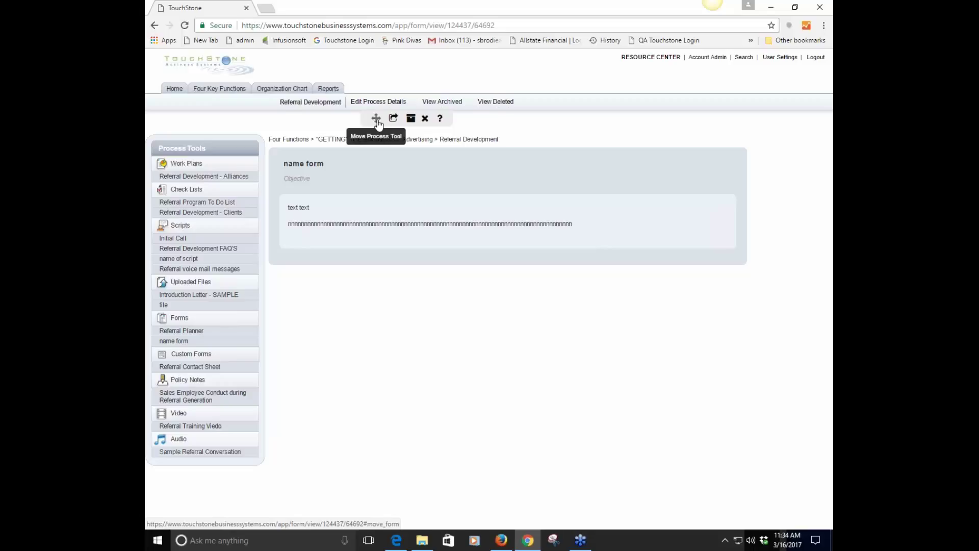
Delete the name form and confirm, leaving only Referral Planner under Forms
{"action": "left_click", "coordinate": [376, 119]}
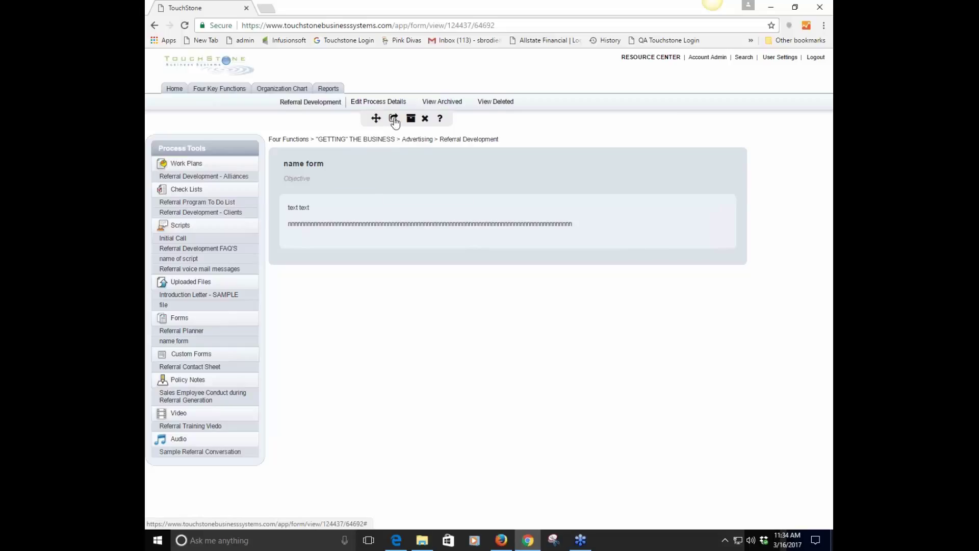
{"action": "left_click", "coordinate": [394, 121]}
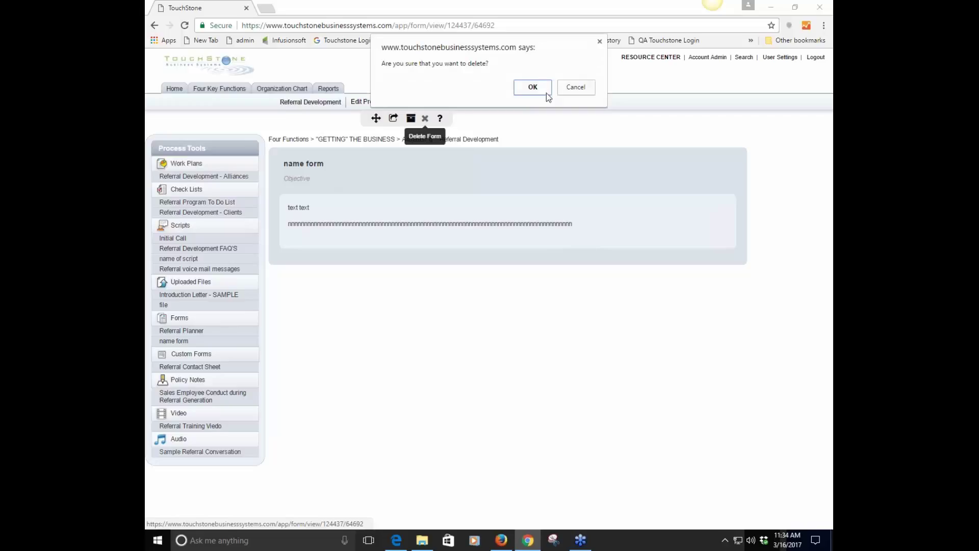
{"action": "left_click", "coordinate": [542, 92]}
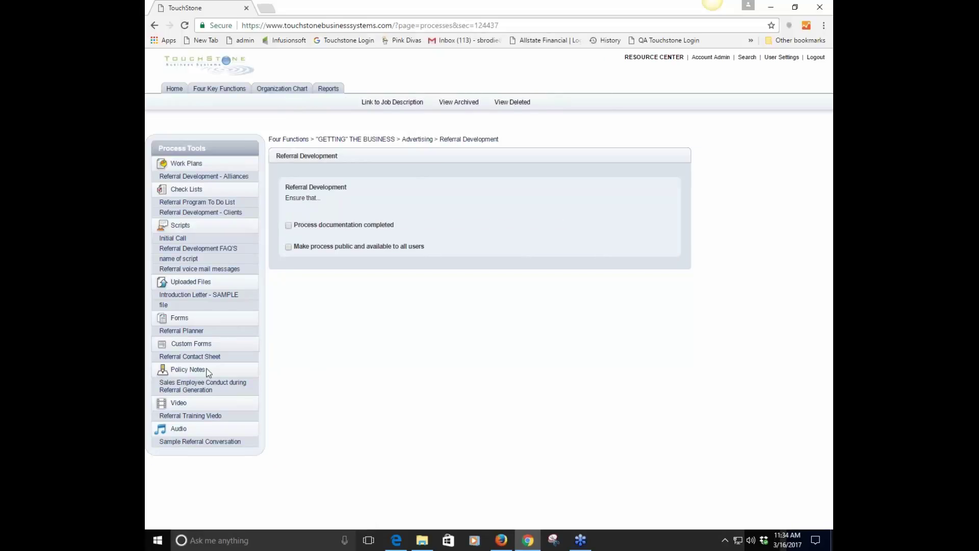
Compare the Referral Planner and Referral Contact Sheet forms, ending on the Contact Sheet
{"action": "left_click", "coordinate": [187, 331]}
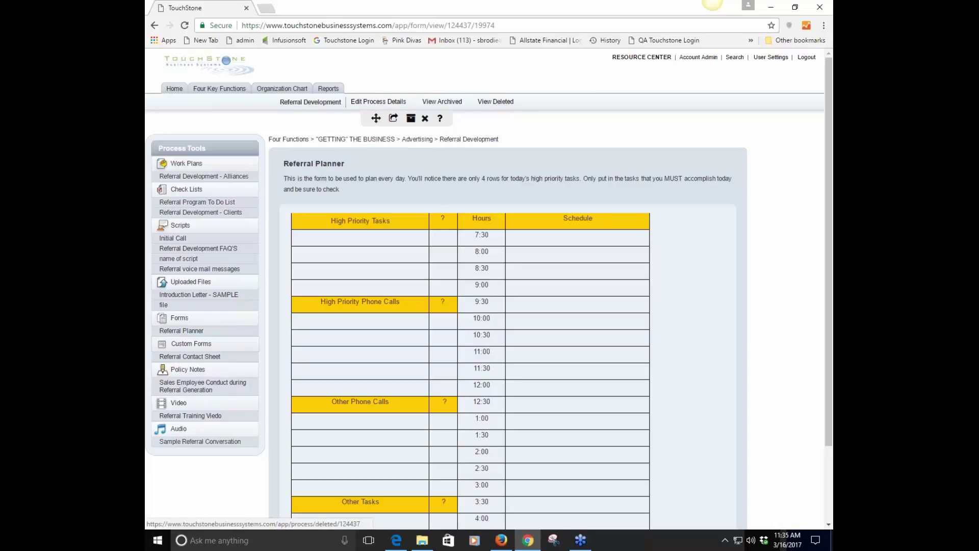
{"action": "left_click", "coordinate": [202, 358]}
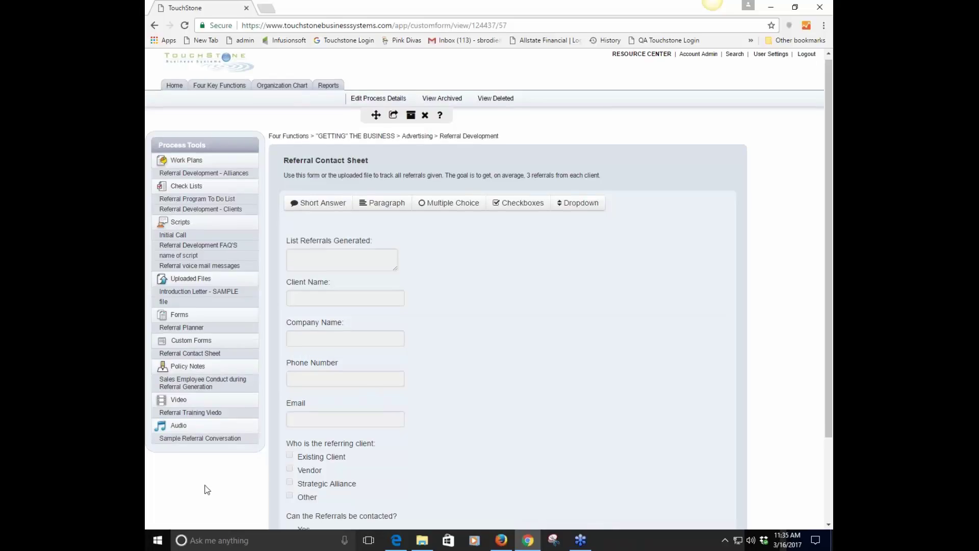
{"action": "scroll", "coordinate": [204, 482], "scroll_direction": "down", "scroll_amount": 1}
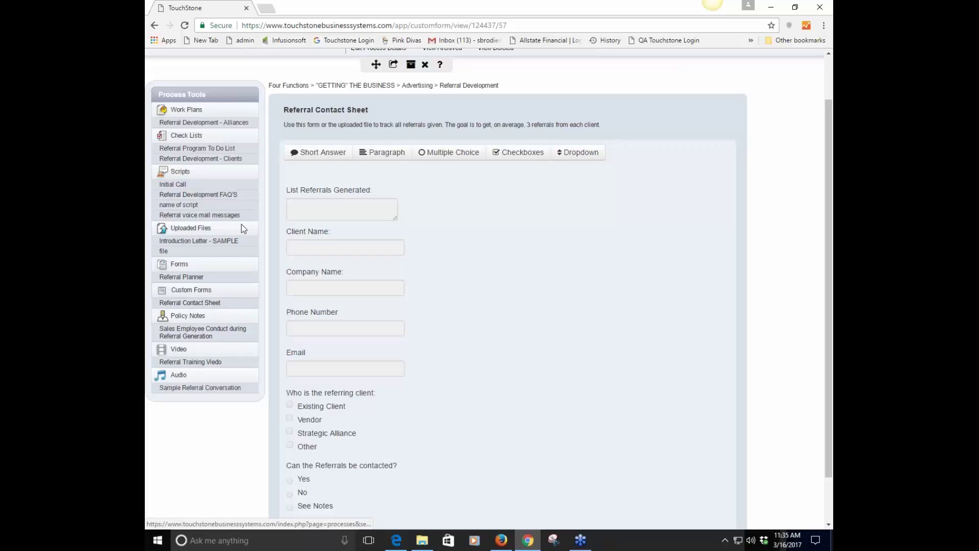
{"action": "left_click", "coordinate": [194, 305]}
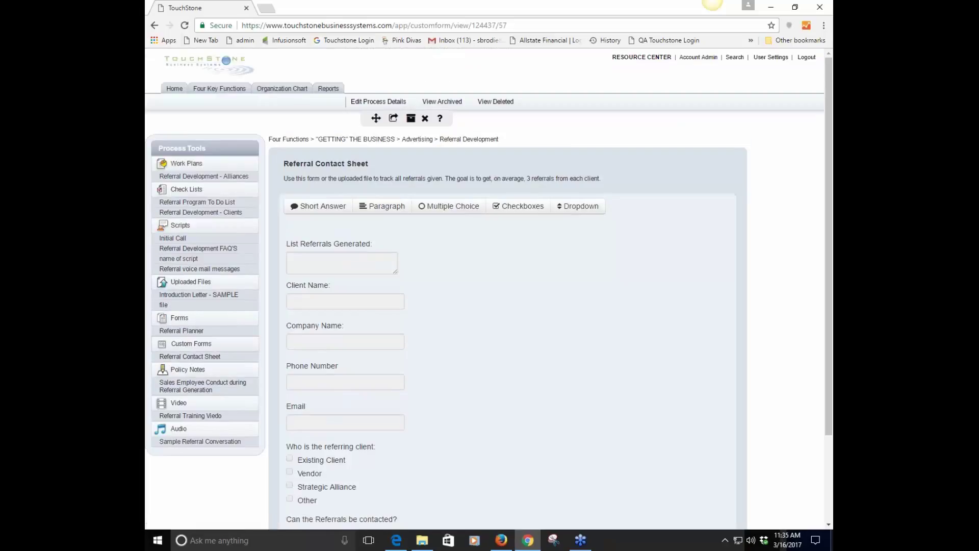
{"action": "left_click", "coordinate": [195, 331]}
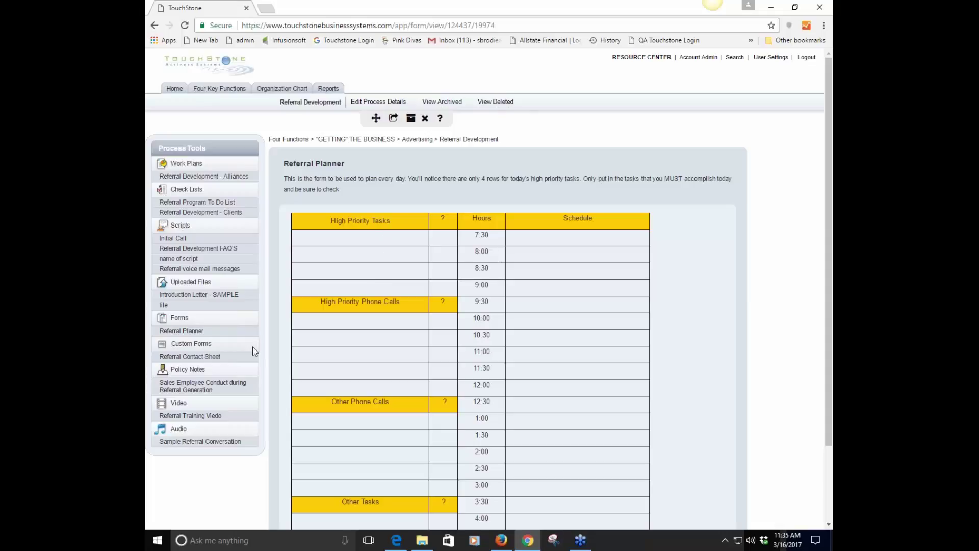
{"action": "left_click", "coordinate": [190, 356]}
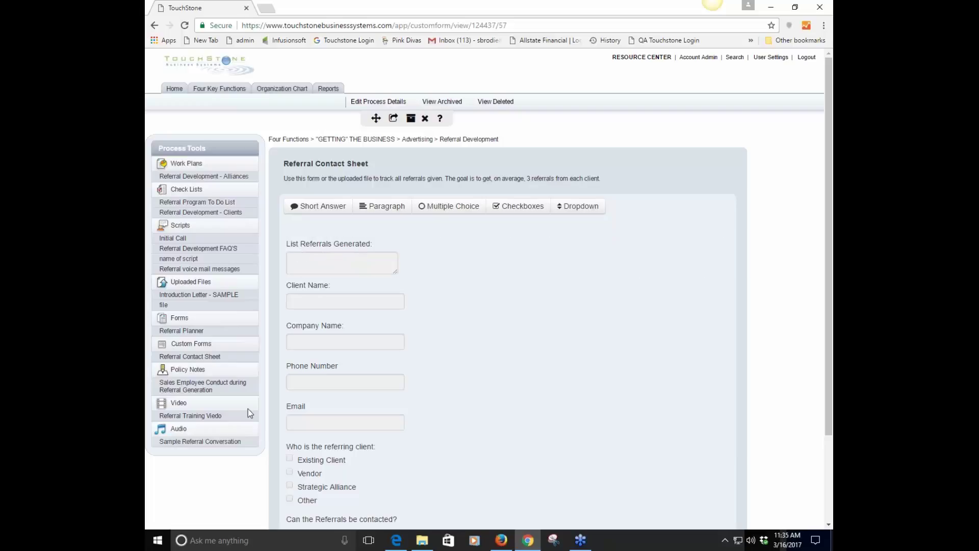
{"action": "scroll", "coordinate": [250, 414], "scroll_direction": "down", "scroll_amount": 2}
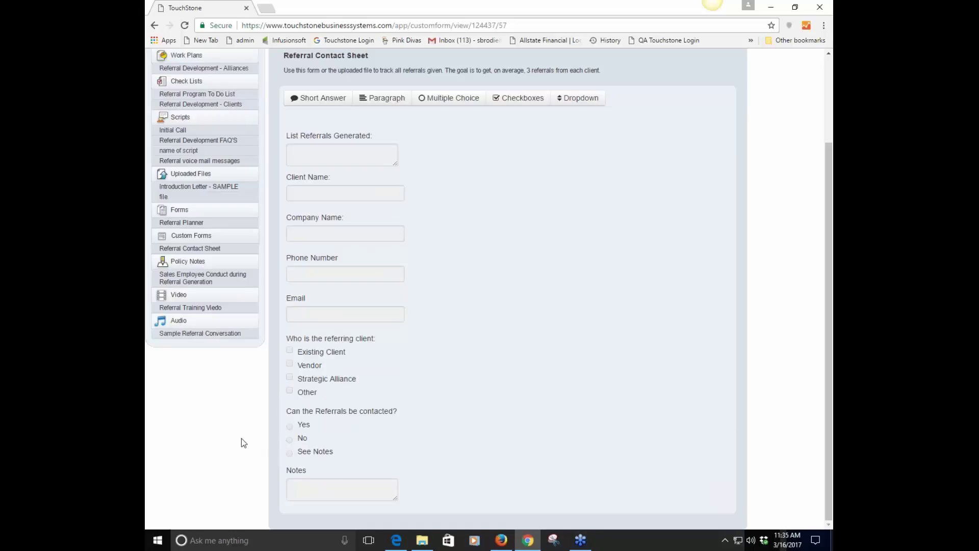
{"action": "scroll", "coordinate": [237, 454], "scroll_direction": "up", "scroll_amount": 2}
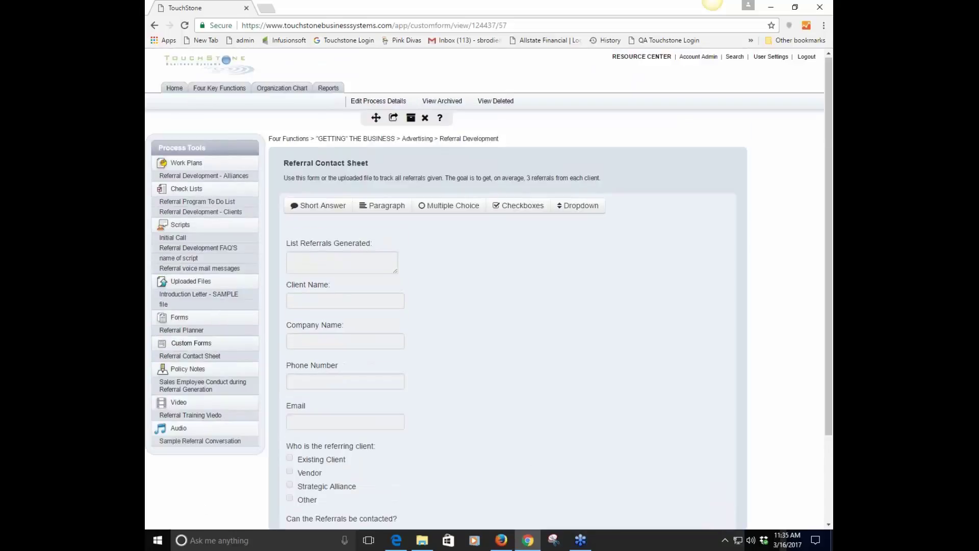
Create a custom form titled 'custom form', fixing the 'custome' typo via spelling suggestions
{"action": "left_click", "coordinate": [191, 343]}
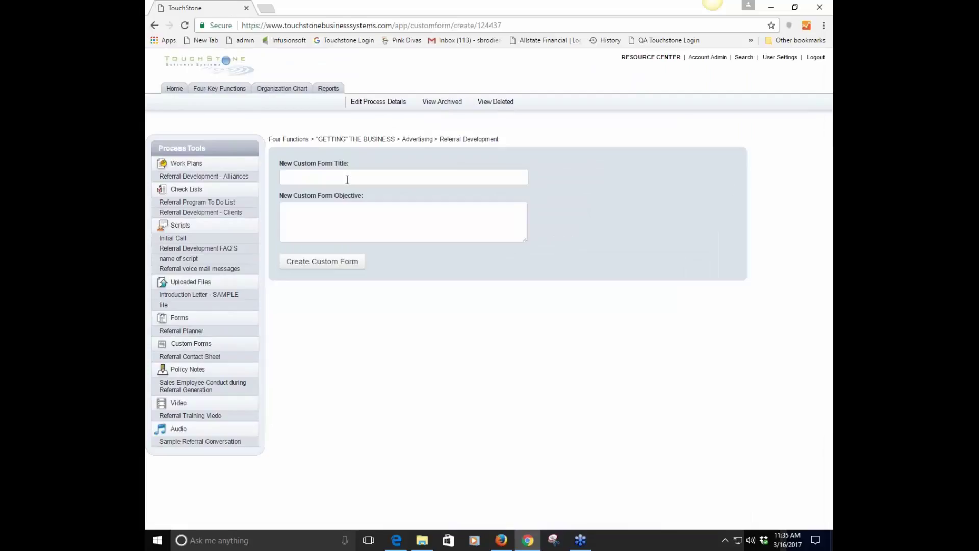
{"action": "left_click", "coordinate": [325, 181]}
{"action": "type", "text": "c"}
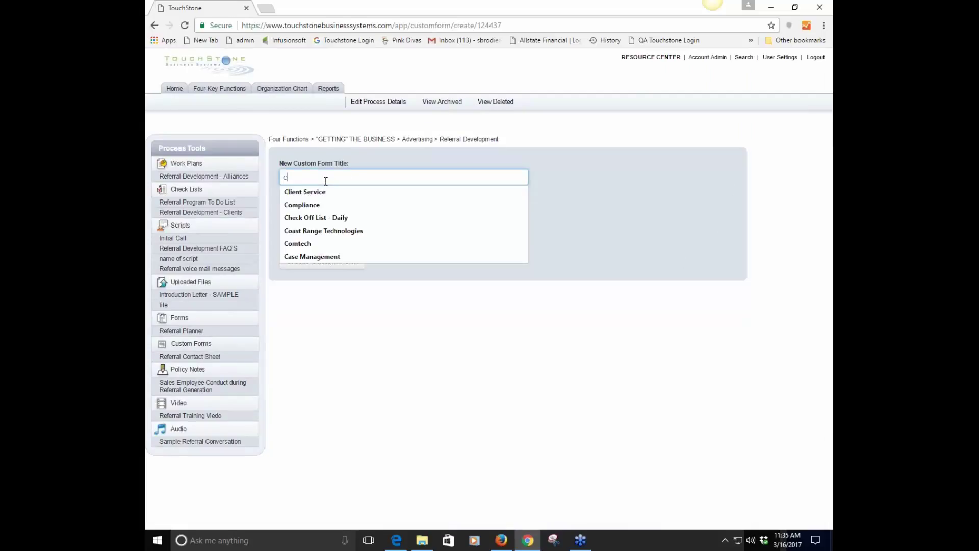
{"action": "type", "text": "ustome form"}
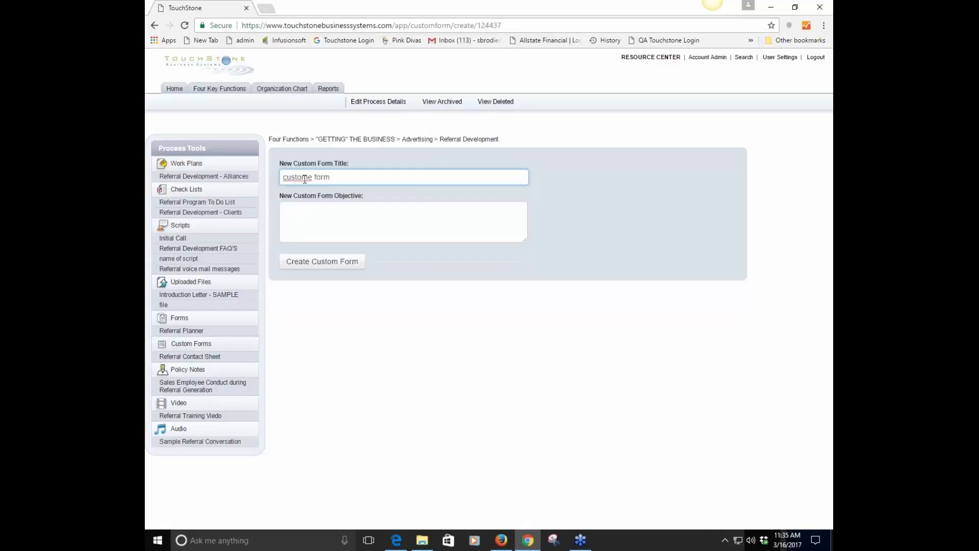
{"action": "right_click", "coordinate": [305, 178]}
{"action": "left_click", "coordinate": [335, 200]}
{"action": "left_click", "coordinate": [313, 261]}
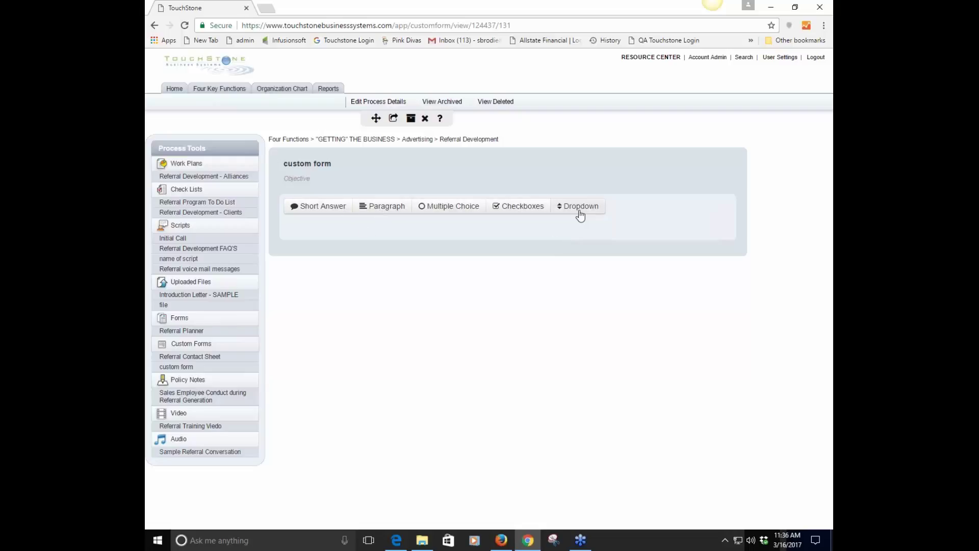
Add a short-answer field labelled 'name' to the custom form
{"action": "left_click", "coordinate": [317, 207]}
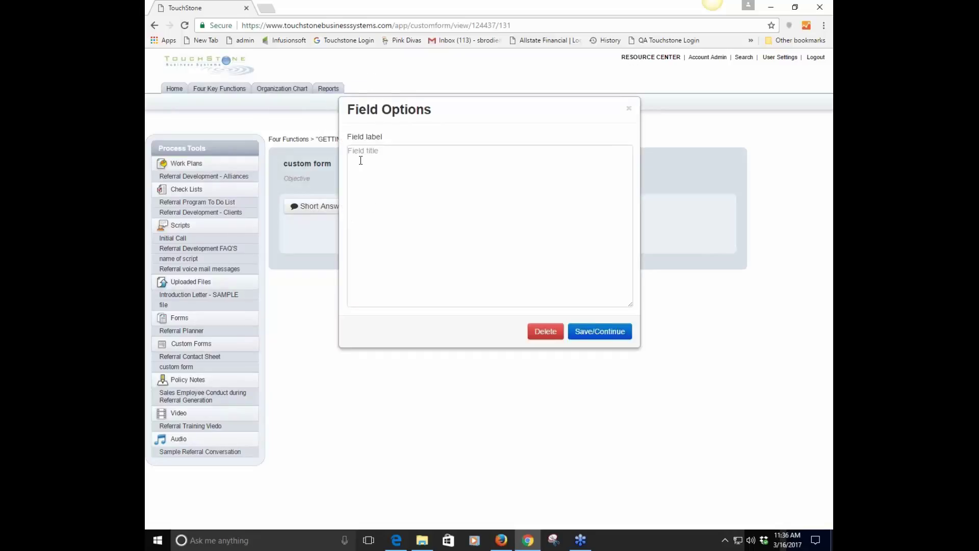
{"action": "left_click", "coordinate": [357, 153]}
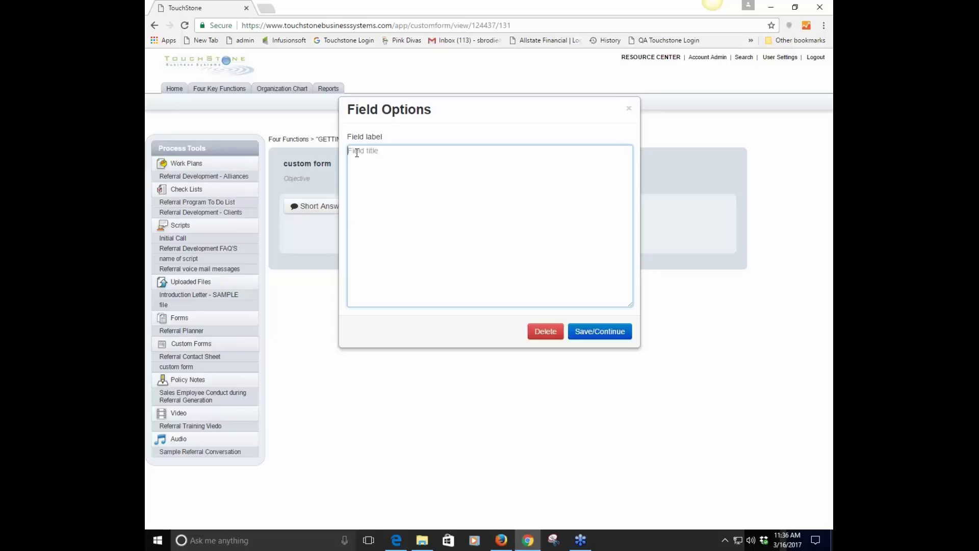
{"action": "type", "text": "name"}
{"action": "left_click", "coordinate": [600, 338]}
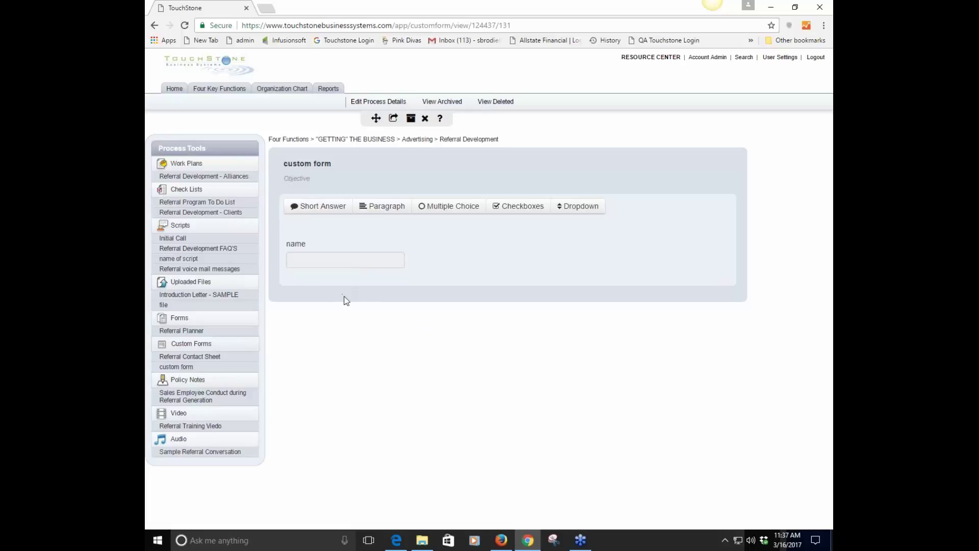
Relabel the name field to 'name- edit' and save it
{"action": "left_click", "coordinate": [320, 243]}
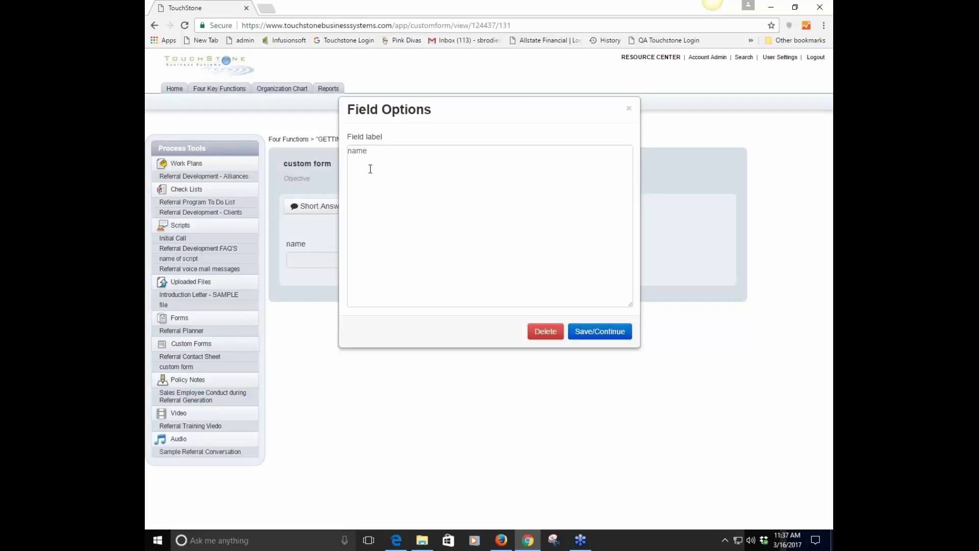
{"action": "left_click", "coordinate": [383, 151]}
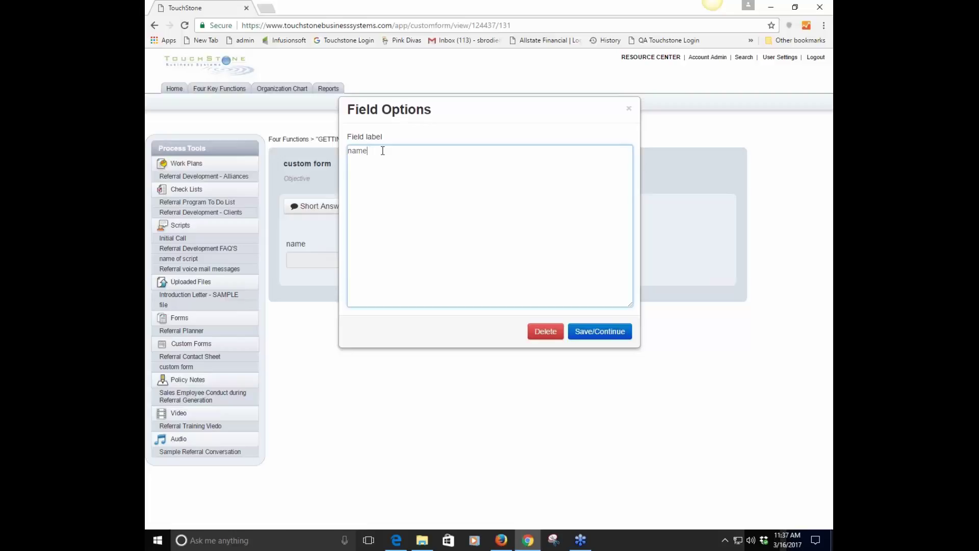
{"action": "type", "text": "- edit"}
{"action": "left_click", "coordinate": [596, 332]}
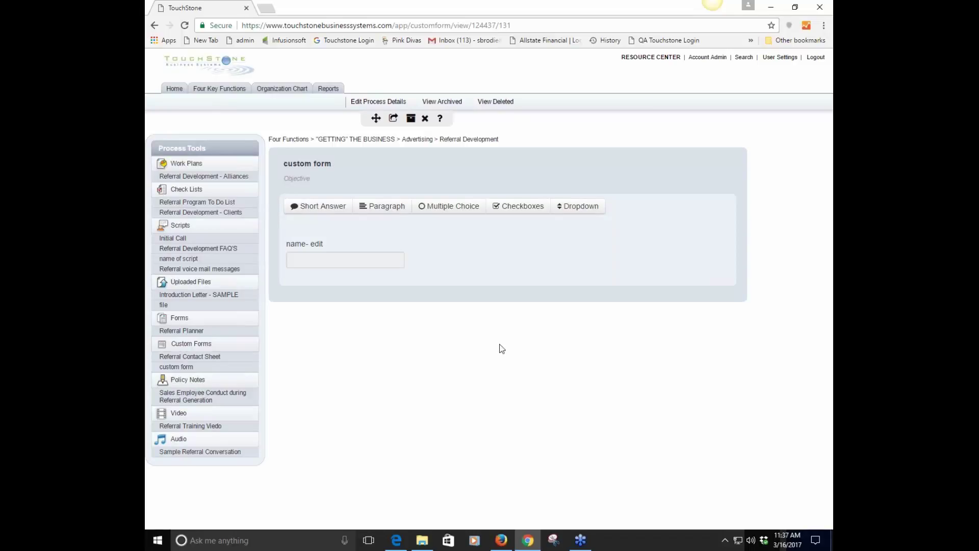
Add a paragraph field labelled 'Comments' to the custom form
{"action": "left_click", "coordinate": [385, 213]}
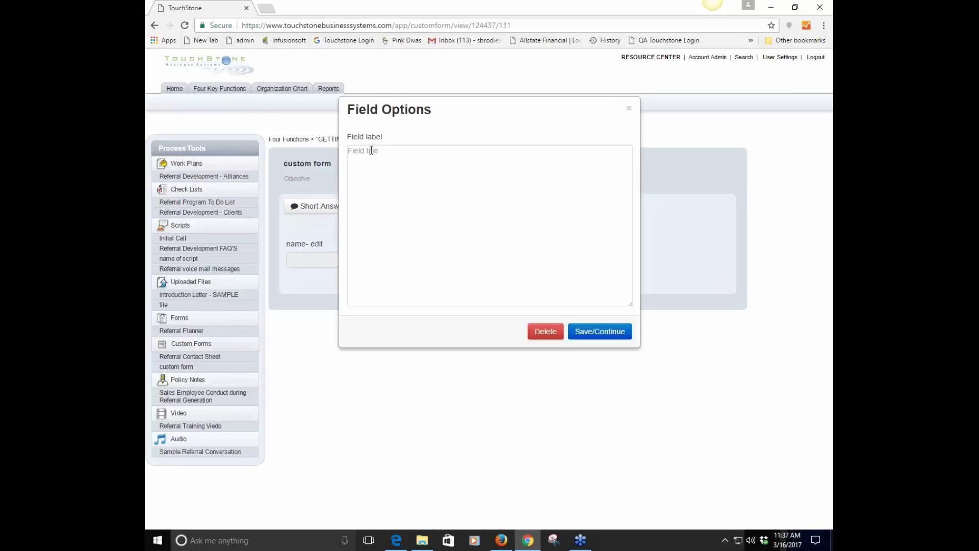
{"action": "left_click", "coordinate": [371, 150]}
{"action": "type", "text": "C"}
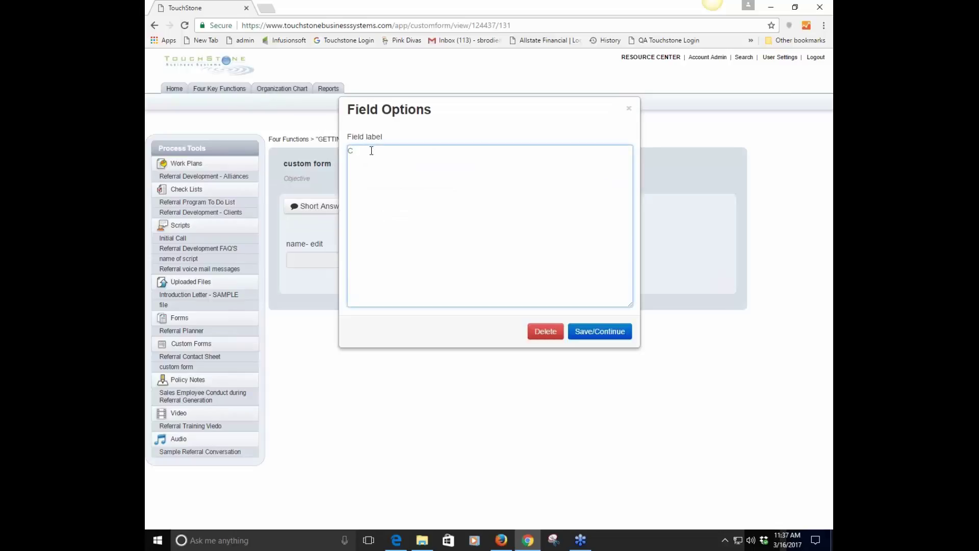
{"action": "type", "text": "omments"}
{"action": "left_click", "coordinate": [598, 333]}
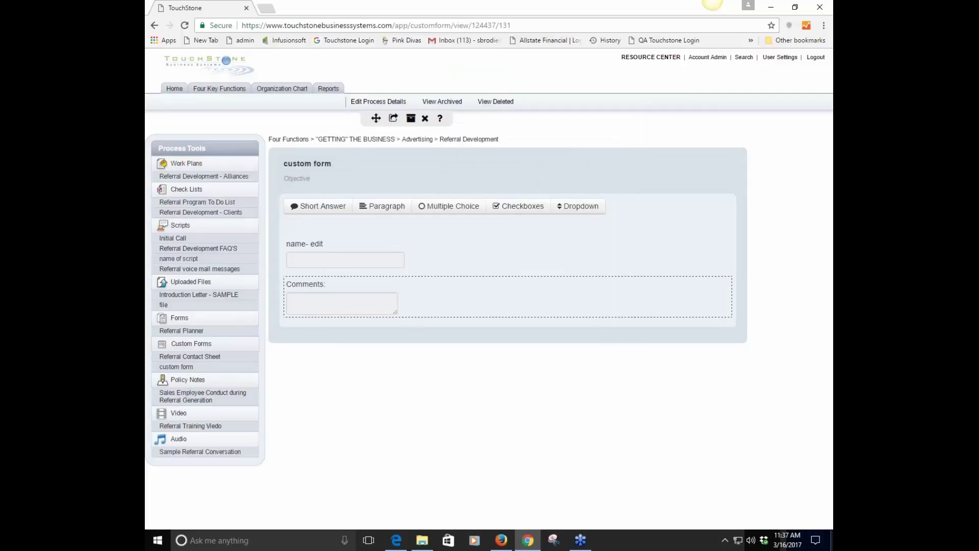
Widen the Comments answer box, leaving its field options unchanged
{"action": "mouse_move", "coordinate": [396, 311]}
{"action": "left_mouse_down"}
{"action": "mouse_move", "coordinate": [536, 323]}
{"action": "mouse_move", "coordinate": [673, 464]}
{"action": "mouse_move", "coordinate": [405, 313]}
{"action": "left_mouse_up"}
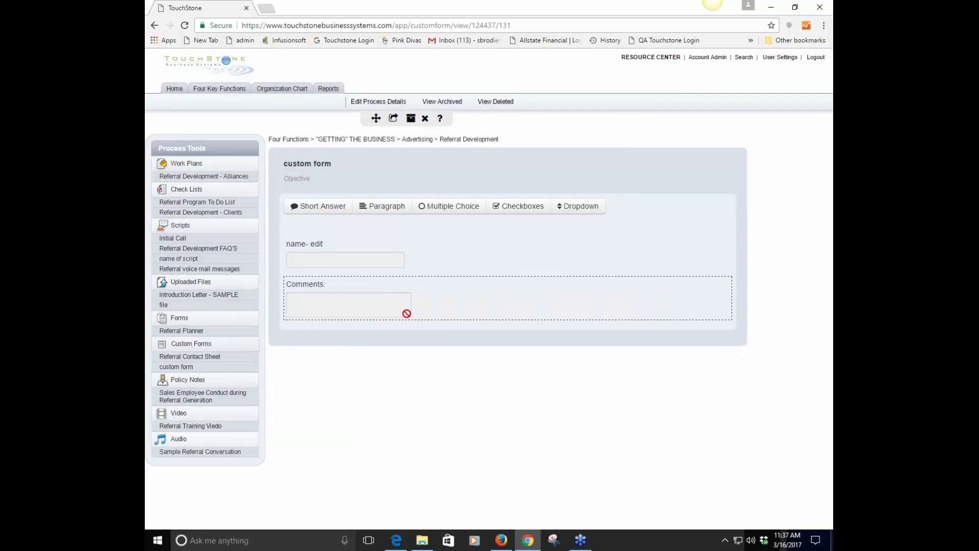
{"action": "left_click", "coordinate": [431, 320]}
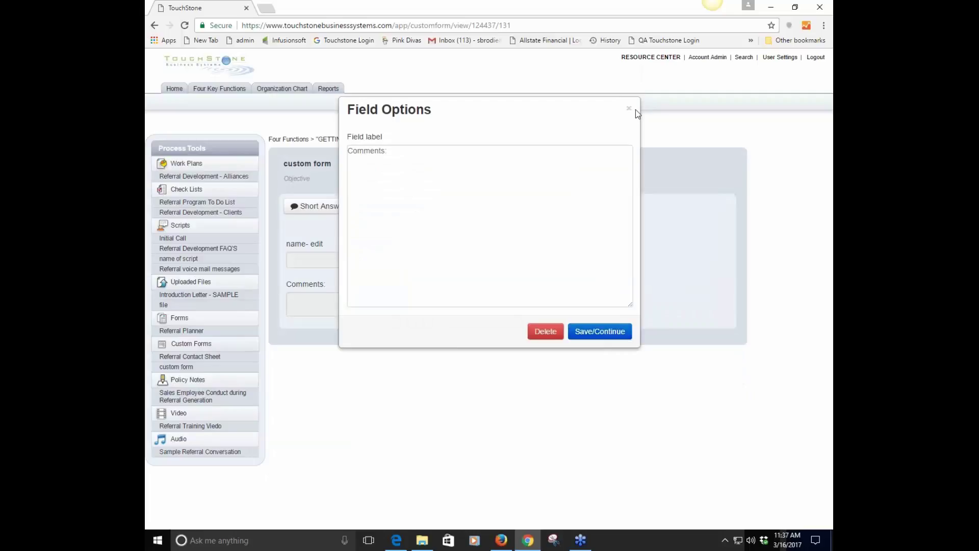
{"action": "left_click", "coordinate": [629, 108]}
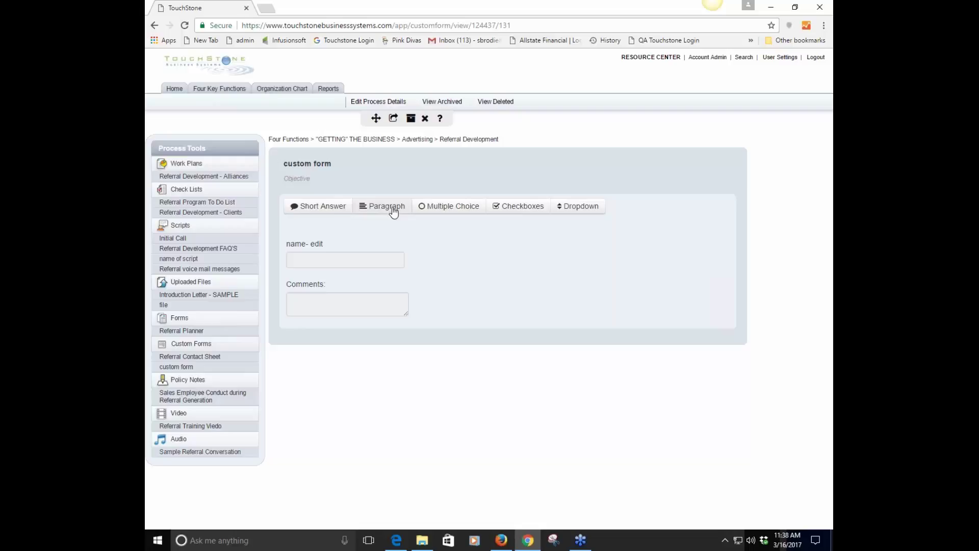
Add a multiple-choice field labelled 'questions' with choices A, B and C
{"action": "left_click", "coordinate": [452, 209]}
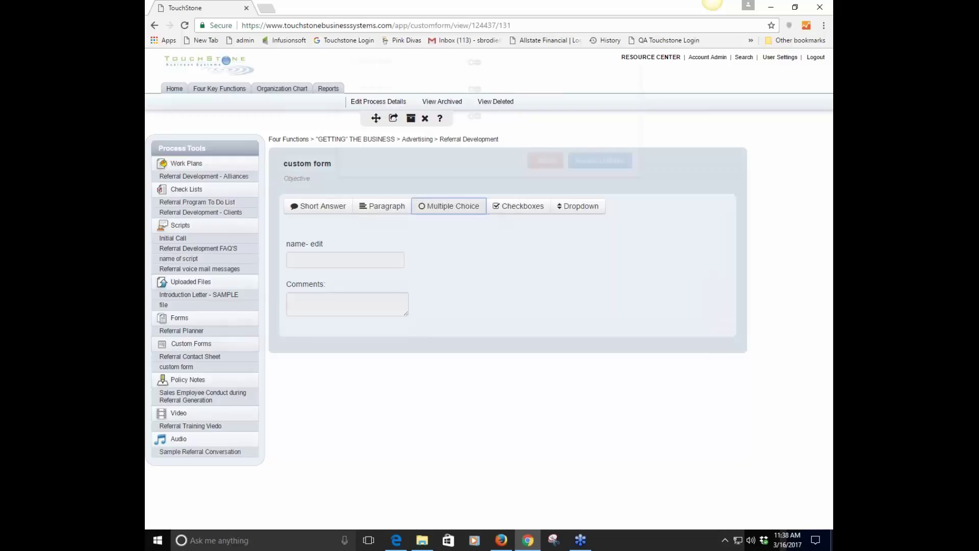
{"action": "left_click", "coordinate": [375, 153]}
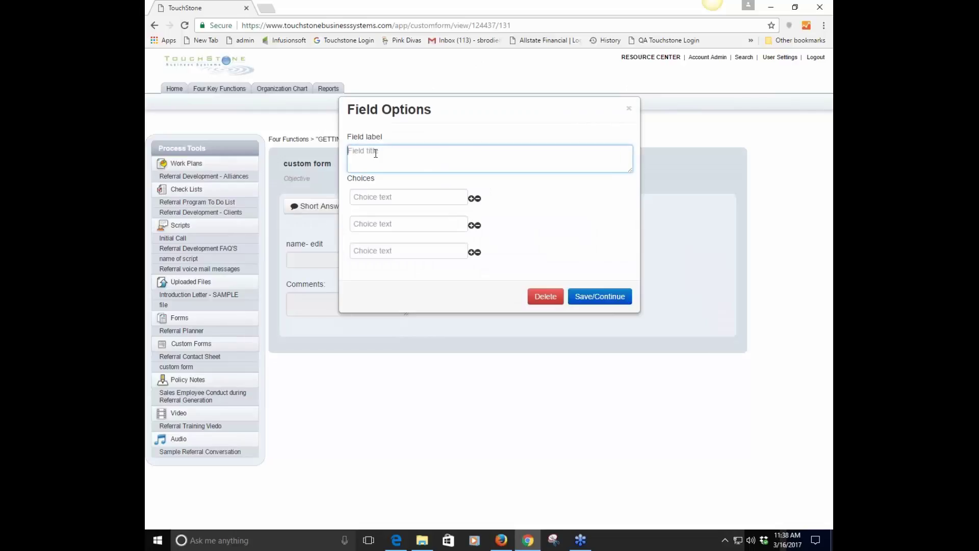
{"action": "type", "text": "questions"}
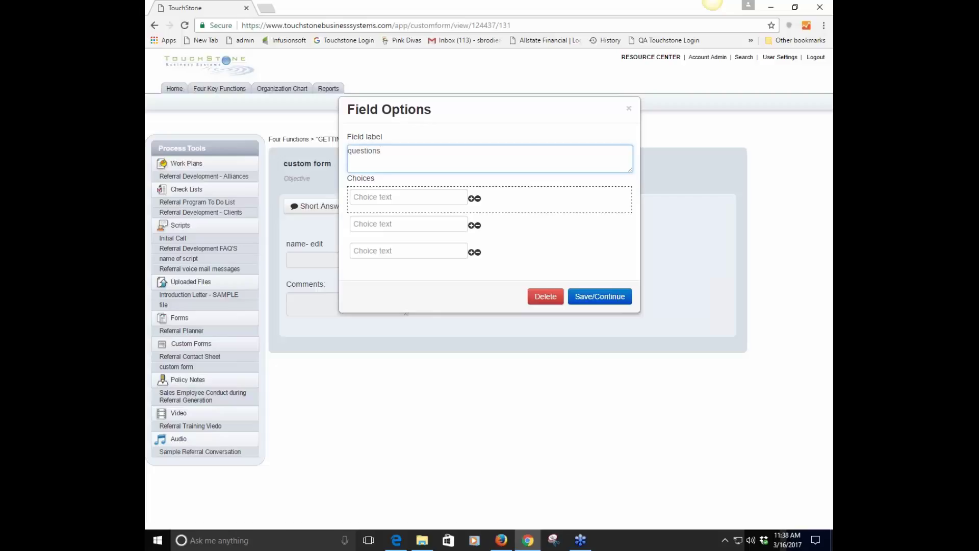
{"action": "left_click", "coordinate": [383, 199]}
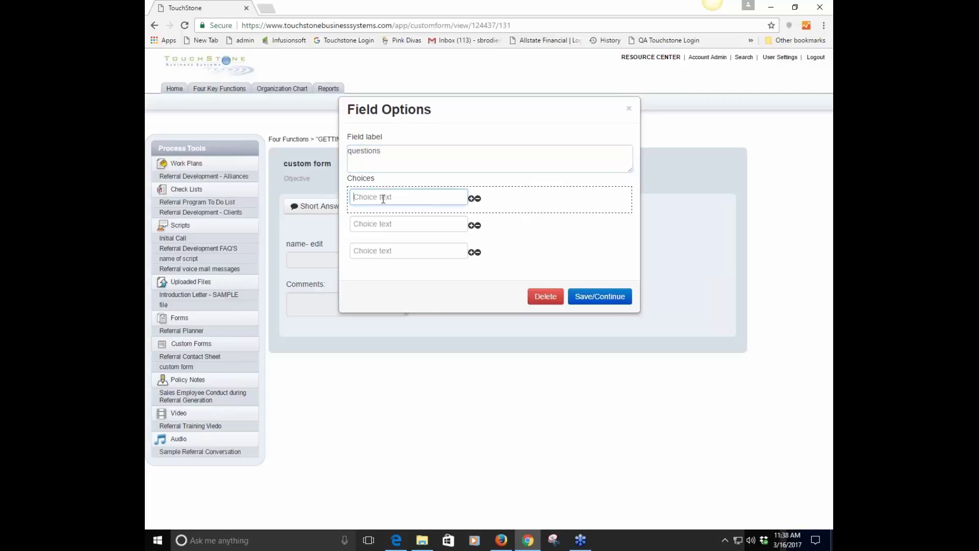
{"action": "type", "text": "A"}
{"action": "left_click", "coordinate": [371, 223]}
{"action": "type", "text": "B"}
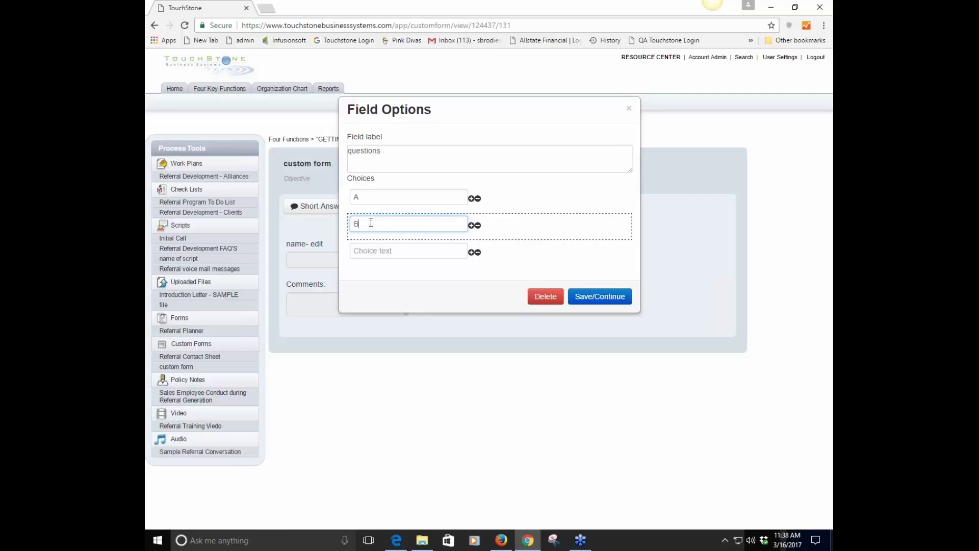
{"action": "left_click", "coordinate": [370, 251]}
{"action": "type", "text": "C"}
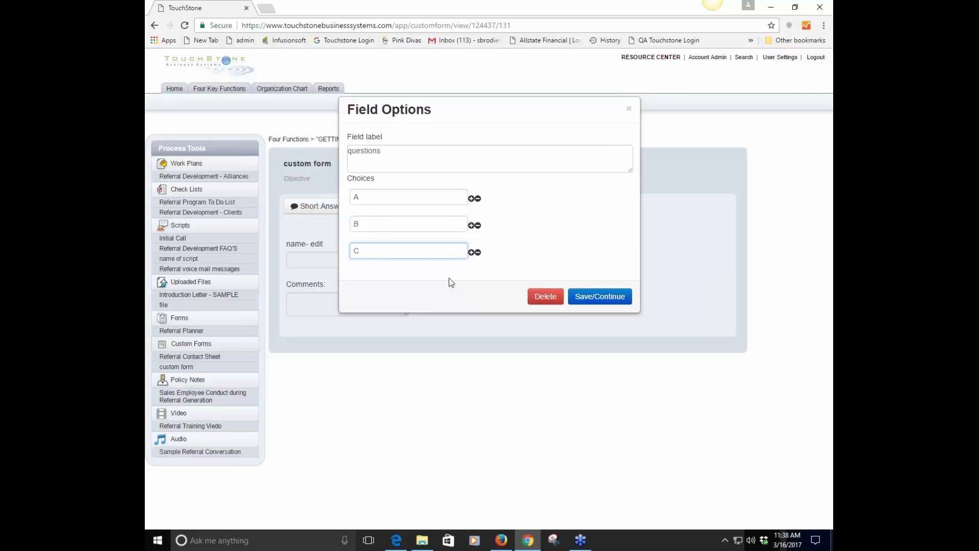
Drop an extra D choice, move C to the top, and save the questions field
{"action": "left_click", "coordinate": [472, 254]}
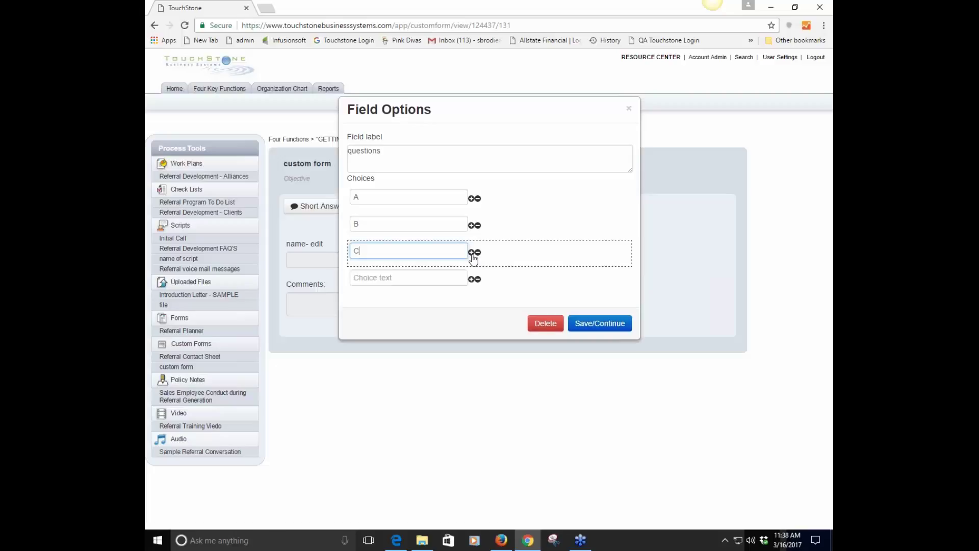
{"action": "left_click", "coordinate": [383, 279]}
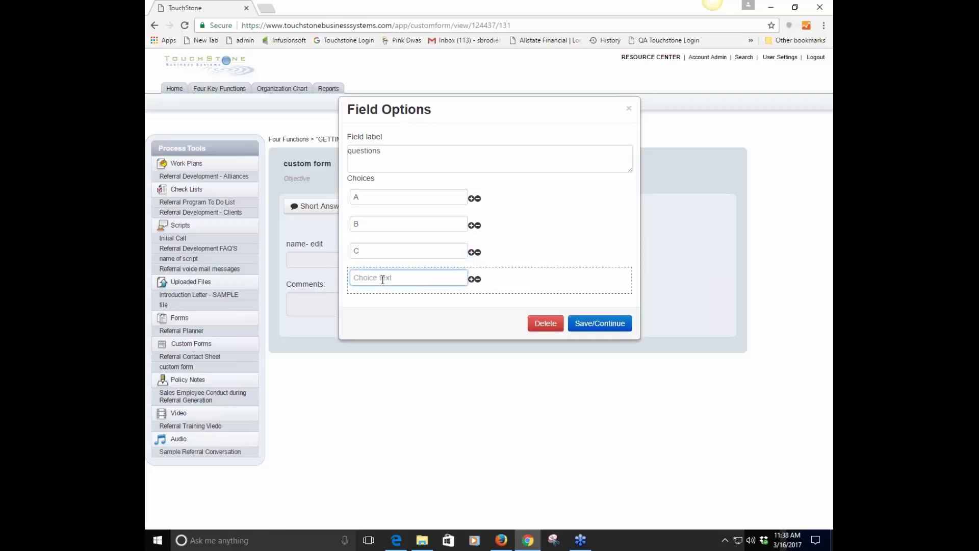
{"action": "type", "text": "D"}
{"action": "left_click", "coordinate": [477, 280]}
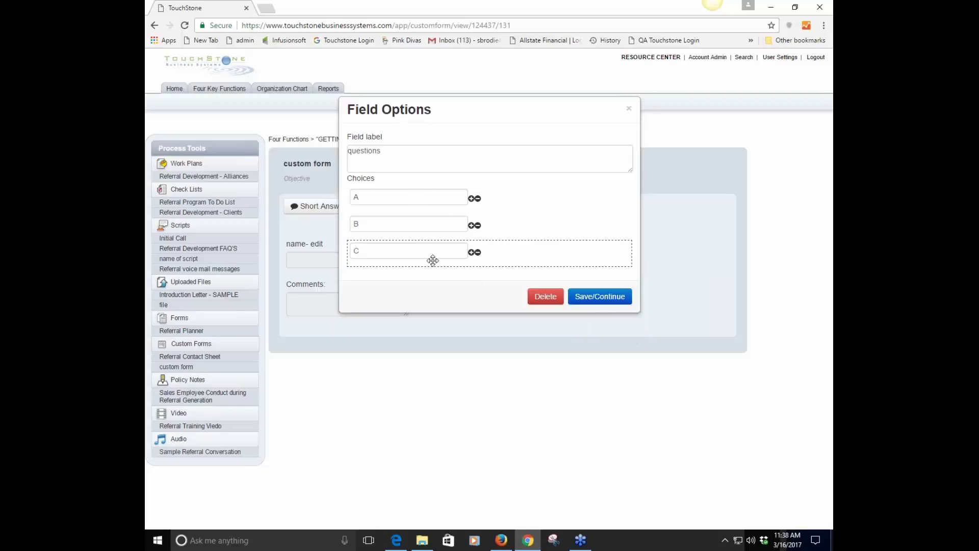
{"action": "left_click_drag", "start_coordinate": [433, 261], "coordinate": [433, 190]}
{"action": "left_click", "coordinate": [600, 299]}
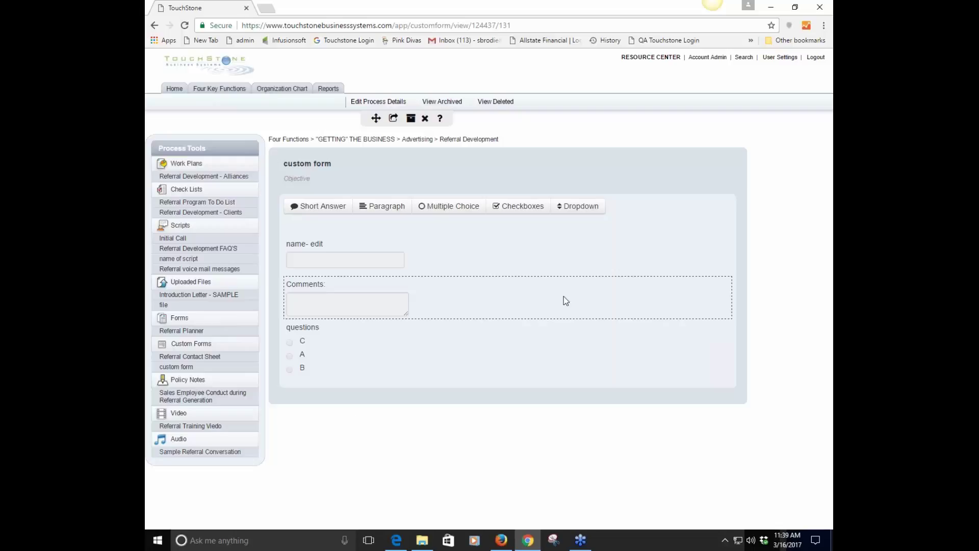
Add a checkbox field 'question/info' with choices A, B and C and save it
{"action": "left_click", "coordinate": [527, 207]}
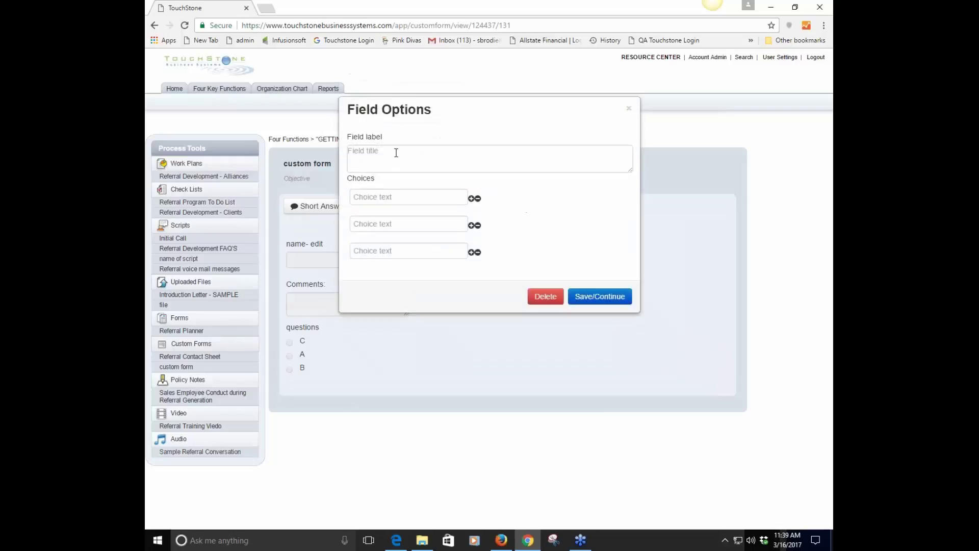
{"action": "left_click", "coordinate": [383, 152]}
{"action": "type", "text": "q"}
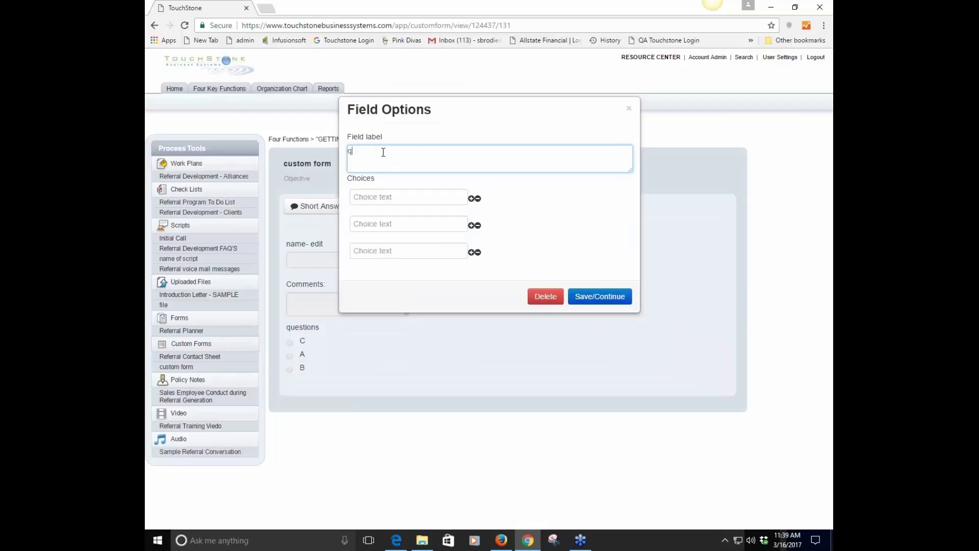
{"action": "type", "text": "uestion/info"}
{"action": "left_click", "coordinate": [367, 200]}
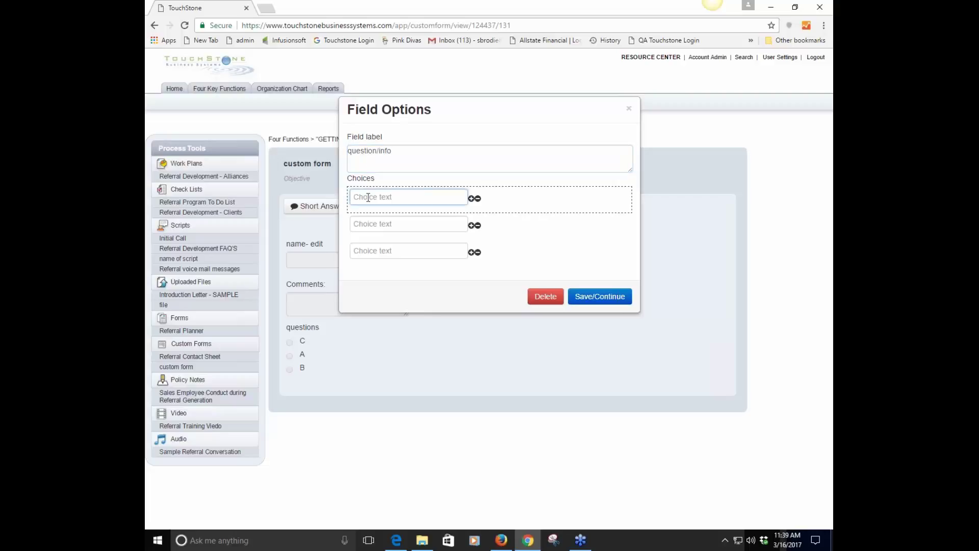
{"action": "type", "text": "A"}
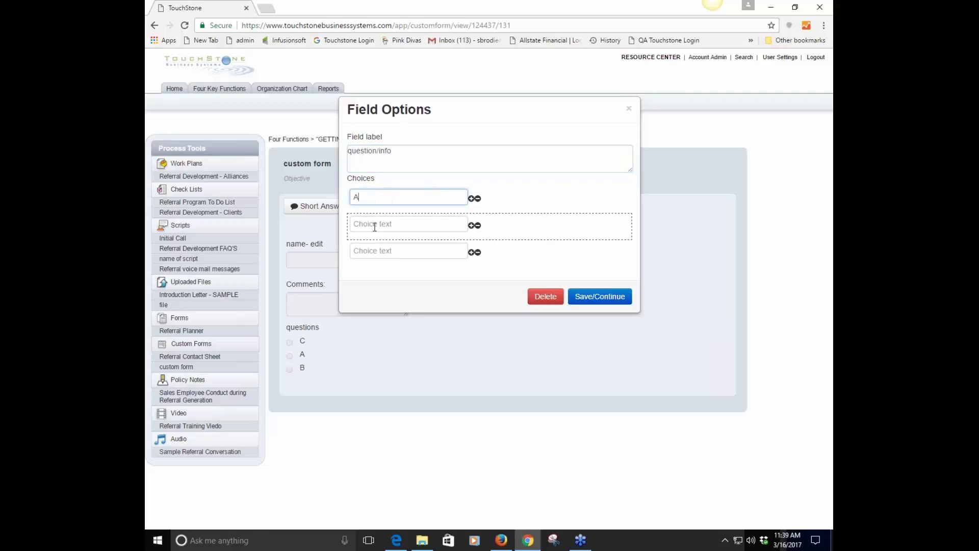
{"action": "left_click", "coordinate": [374, 226]}
{"action": "type", "text": "B"}
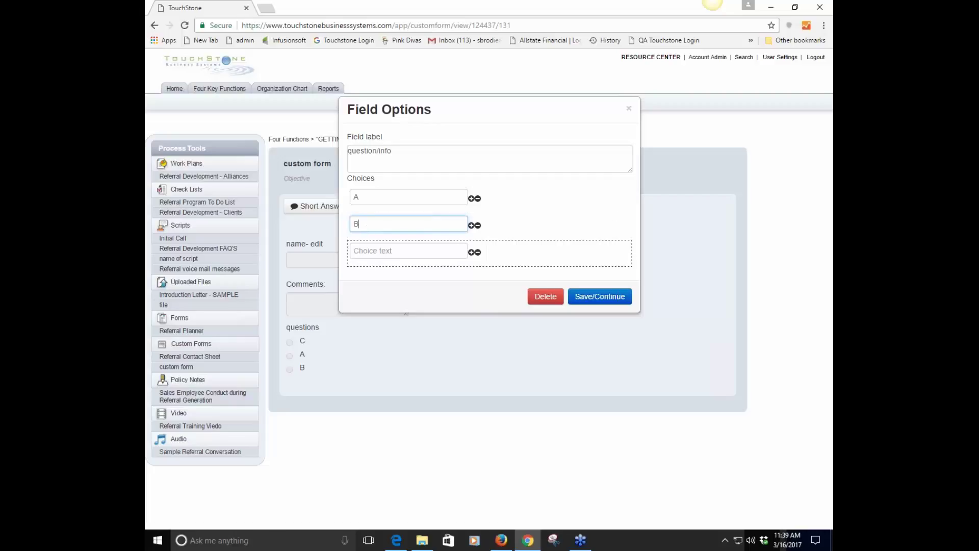
{"action": "left_click", "coordinate": [368, 251]}
{"action": "type", "text": "C"}
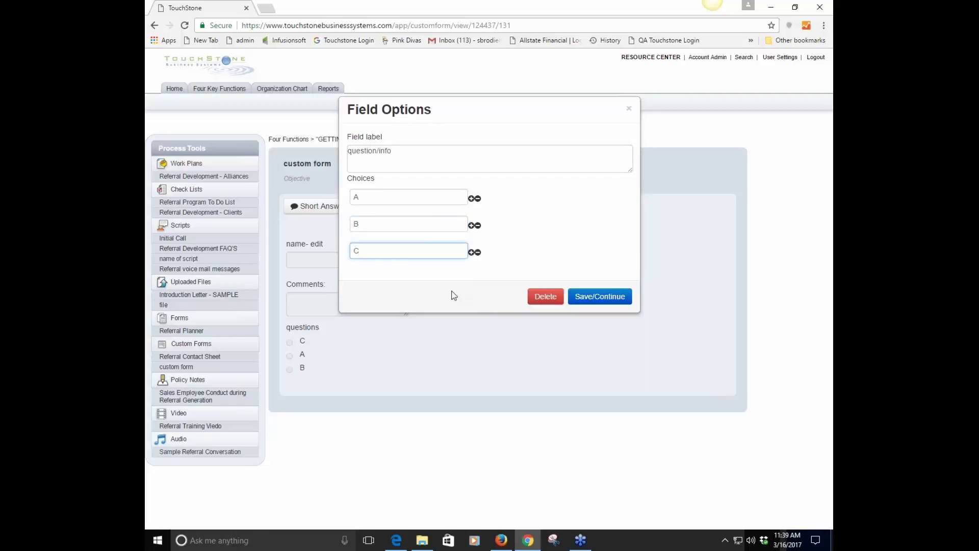
{"action": "left_click", "coordinate": [617, 301]}
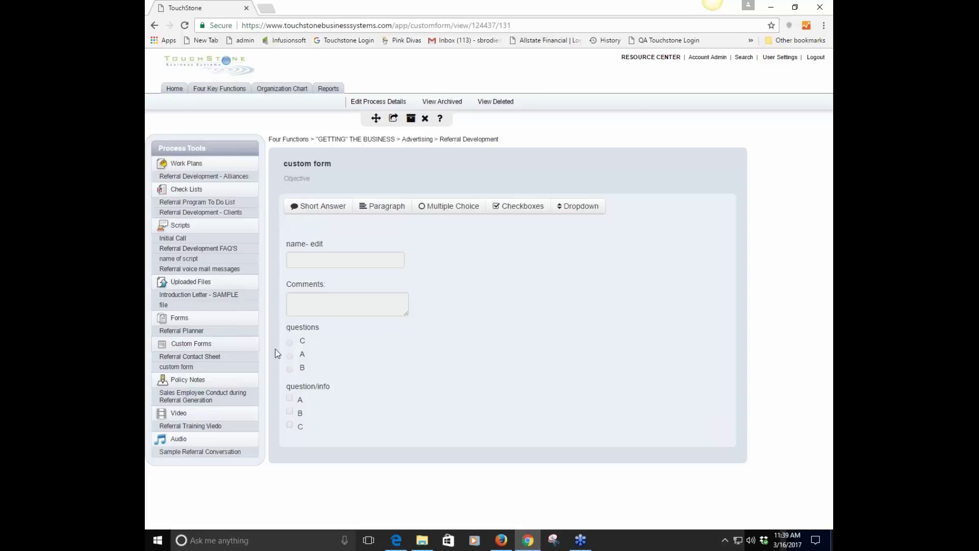
Add a dropdown field labelled 'question' with choices '!', 2 and 3
{"action": "left_click", "coordinate": [584, 207]}
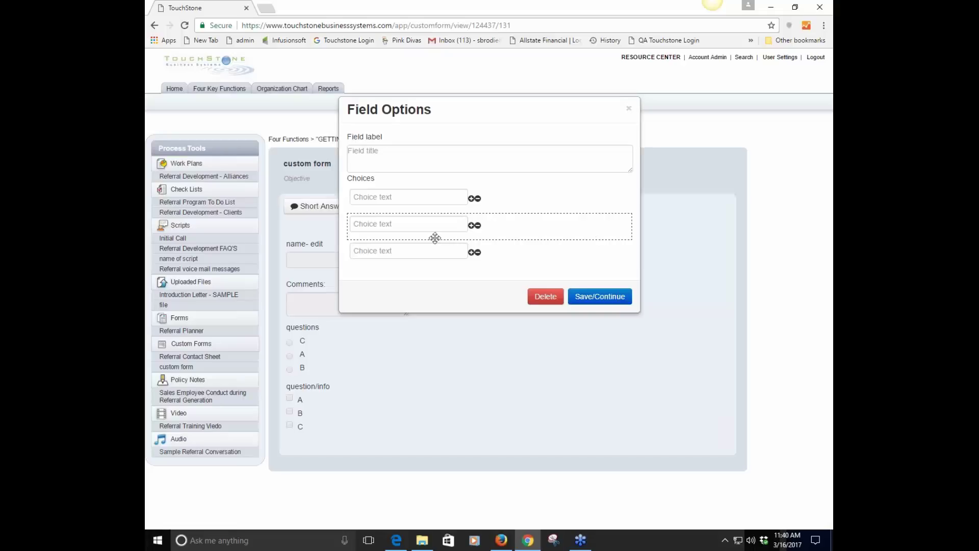
{"action": "left_click", "coordinate": [365, 153]}
{"action": "type", "text": "question"}
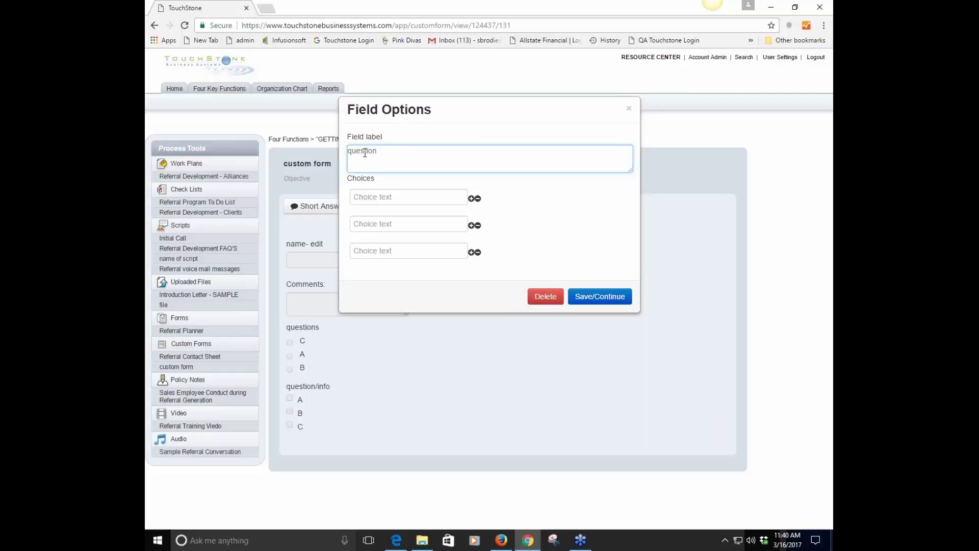
{"action": "left_click", "coordinate": [379, 197]}
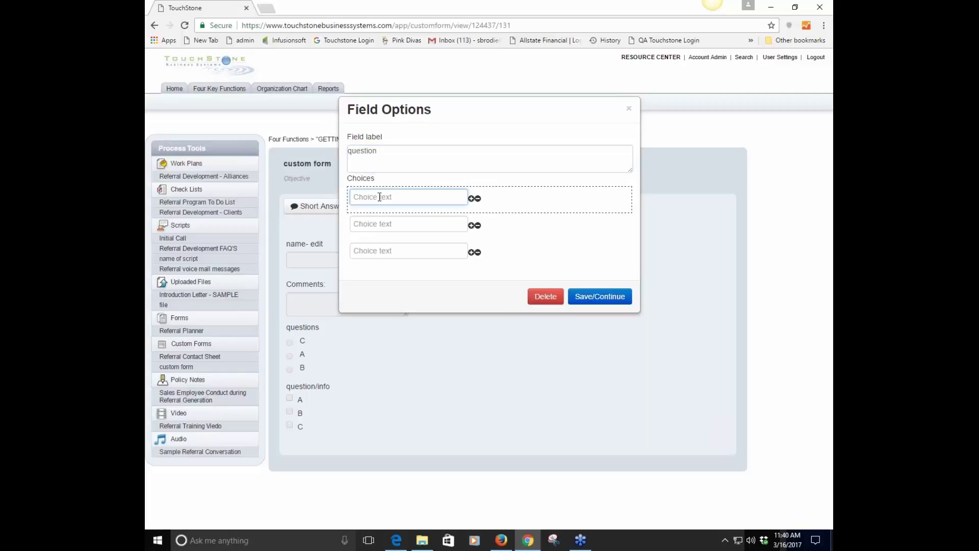
{"action": "type", "text": "!"}
{"action": "left_click", "coordinate": [385, 224]}
{"action": "type", "text": "2"}
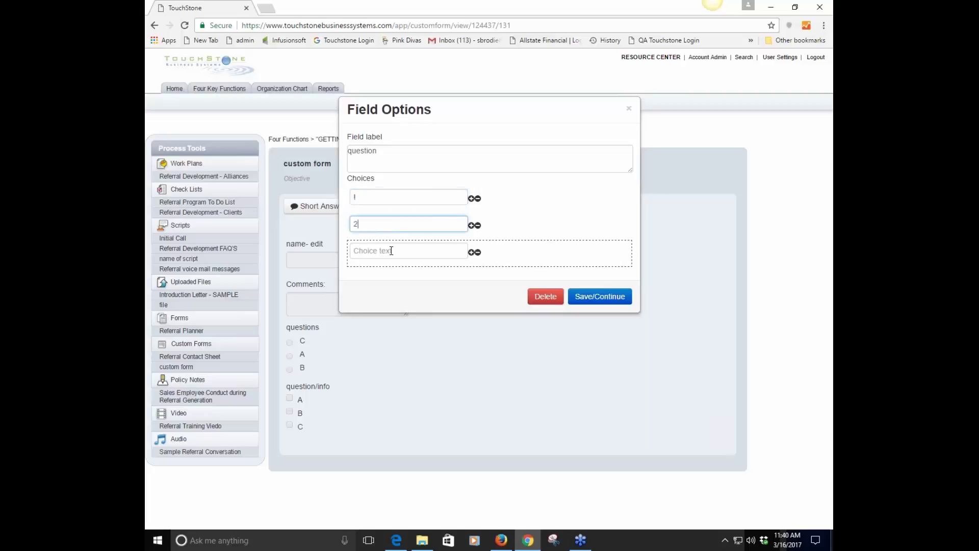
{"action": "left_click", "coordinate": [391, 251]}
{"action": "type", "text": "3"}
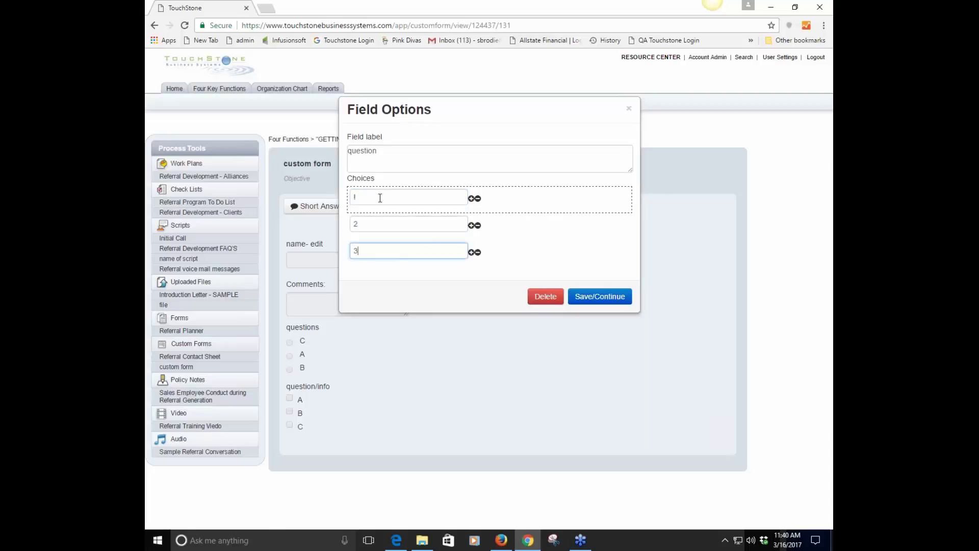
Correct the first dropdown choice to 1, save, and check the field options
{"action": "left_click", "coordinate": [380, 197]}
{"action": "key", "text": "BackSpace"}
{"action": "type", "text": "1"}
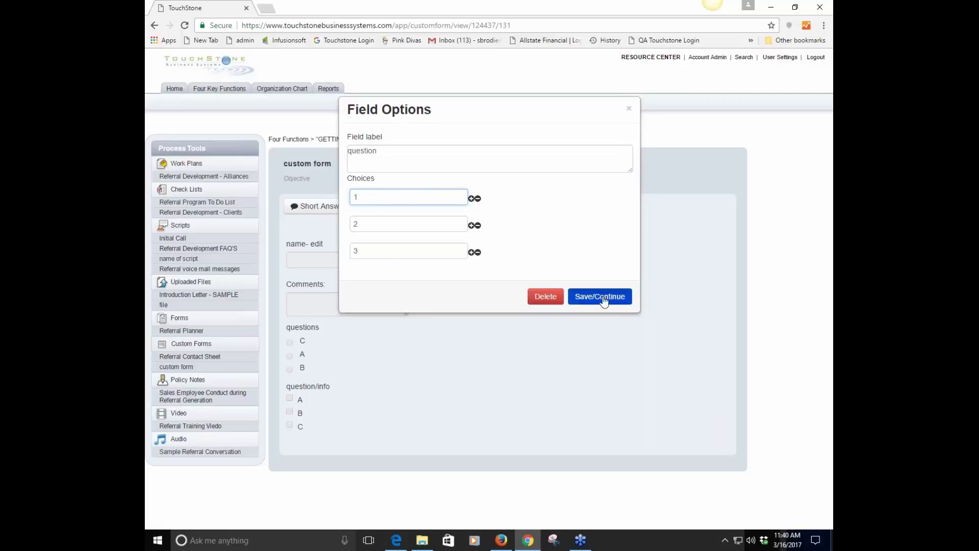
{"action": "left_click", "coordinate": [607, 297]}
{"action": "left_click", "coordinate": [398, 462]}
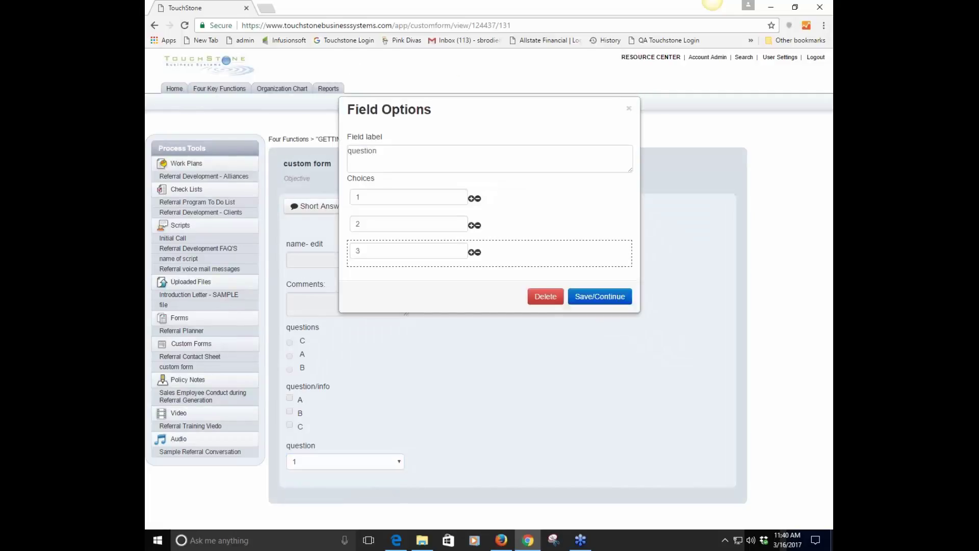
{"action": "left_click", "coordinate": [628, 108]}
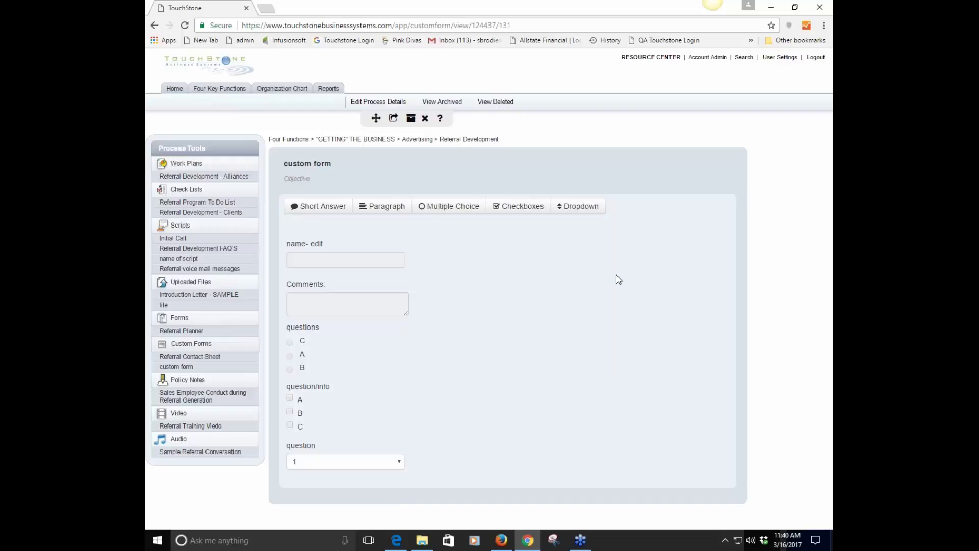
Move the question dropdown to the top with the questions field directly below it
{"action": "left_click_drag", "start_coordinate": [357, 449], "coordinate": [357, 260]}
{"action": "left_click_drag", "start_coordinate": [360, 393], "coordinate": [360, 281]}
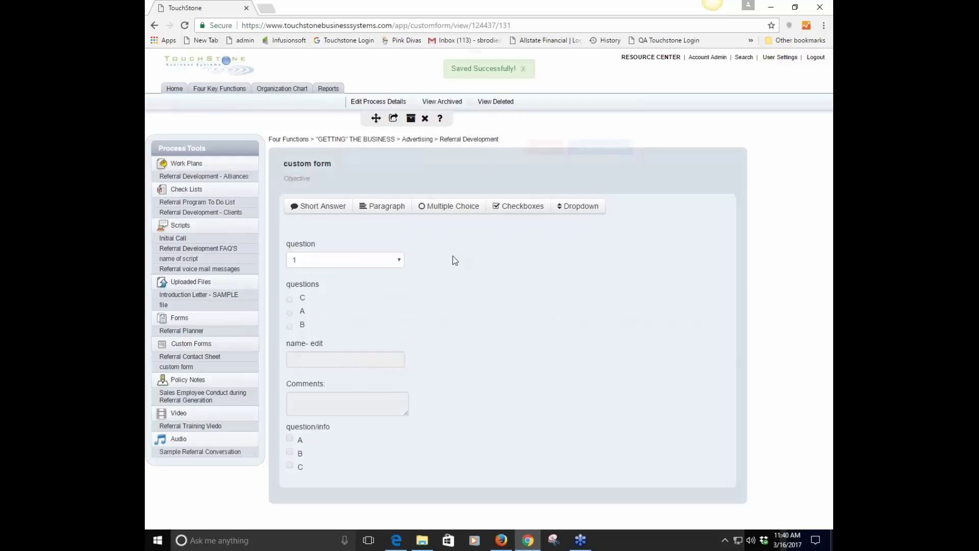
{"action": "double_click", "coordinate": [452, 260]}
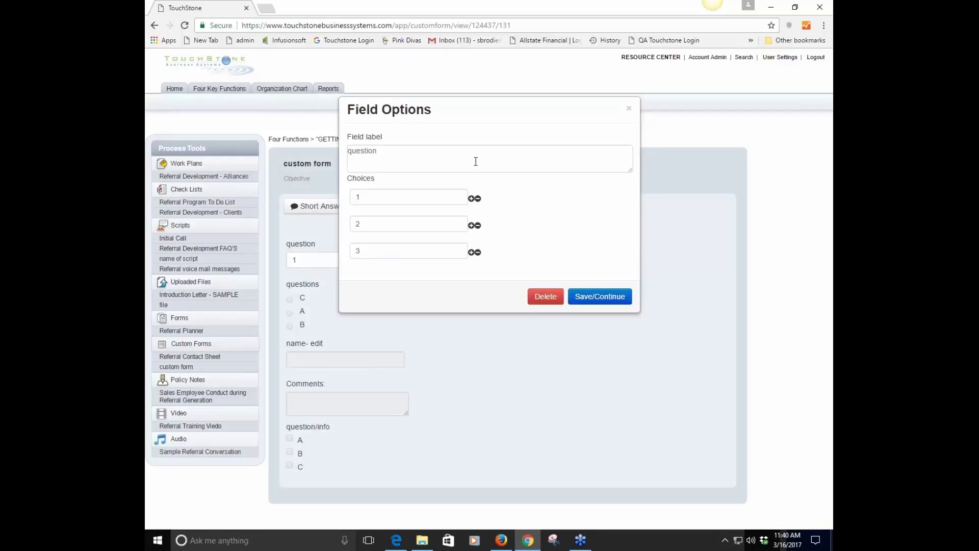
{"action": "left_click", "coordinate": [629, 111]}
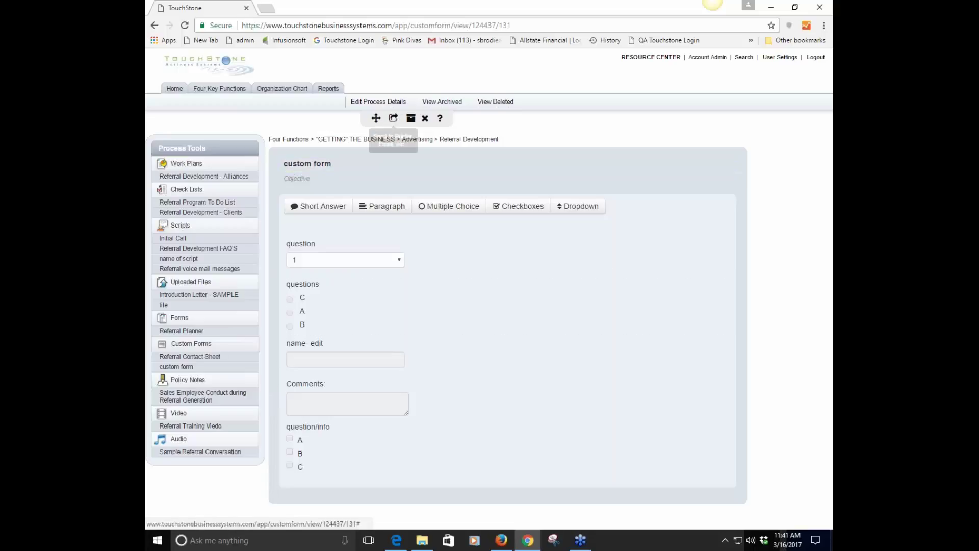
Print the custom form to PDF in a new tab, review it, and return to TouchStone
{"action": "left_click", "coordinate": [394, 118]}
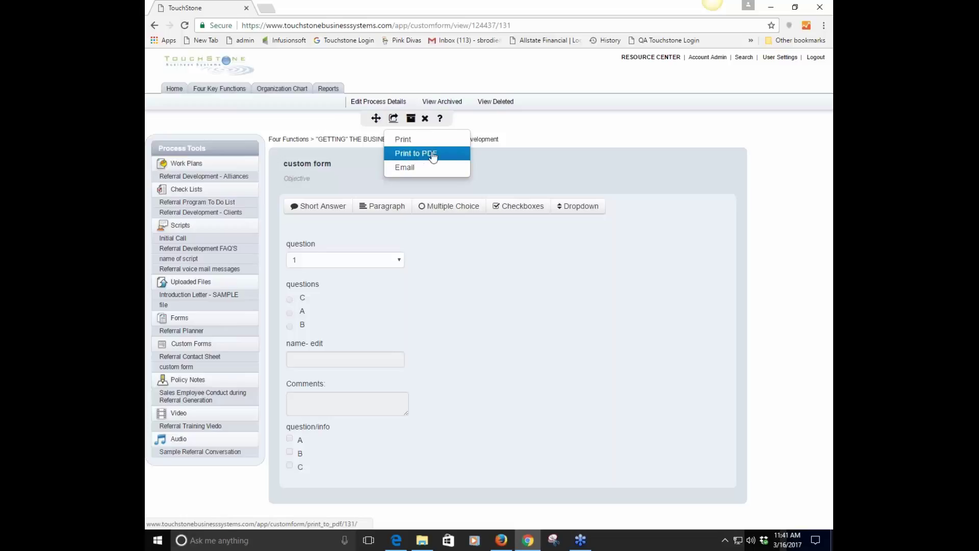
{"action": "left_click", "coordinate": [412, 154]}
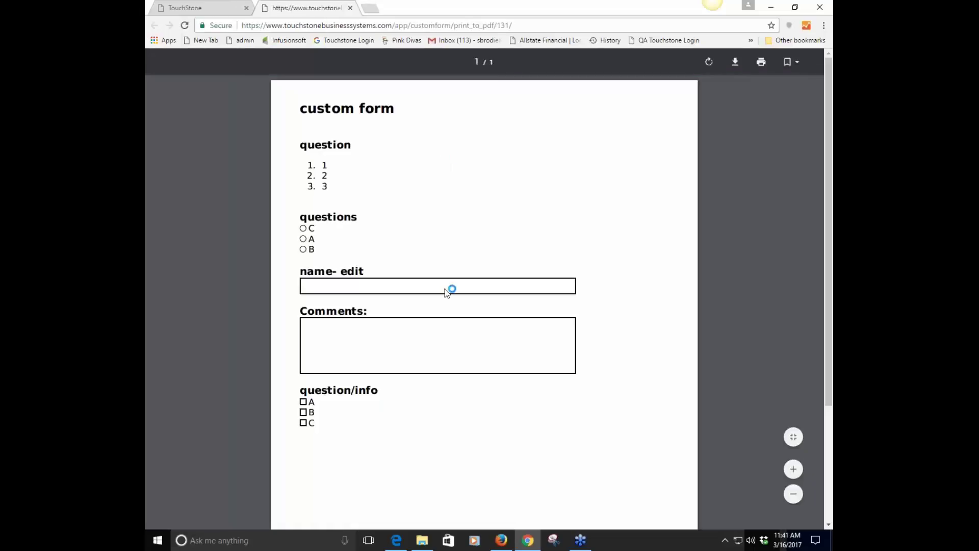
{"action": "scroll", "coordinate": [448, 289], "scroll_direction": "down", "scroll_amount": 3}
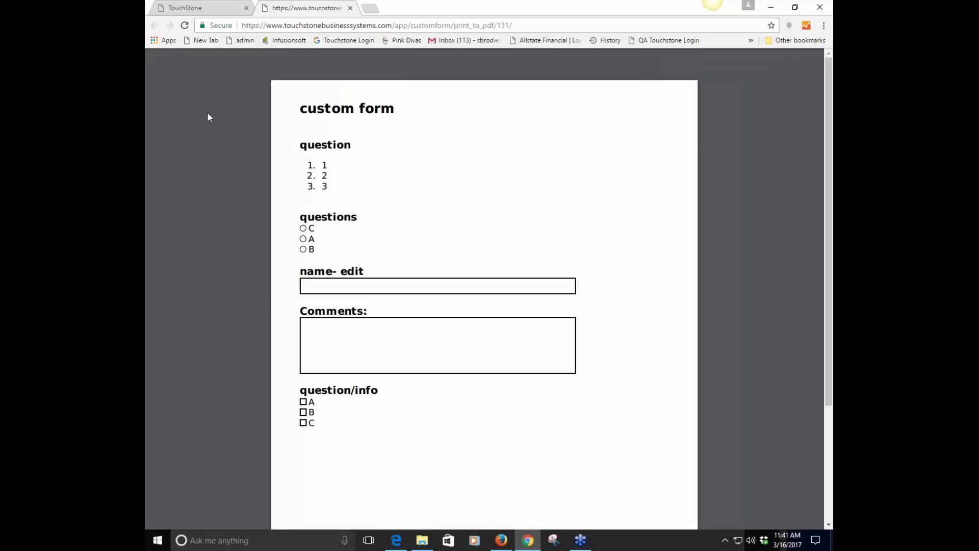
{"action": "left_click", "coordinate": [197, 8]}
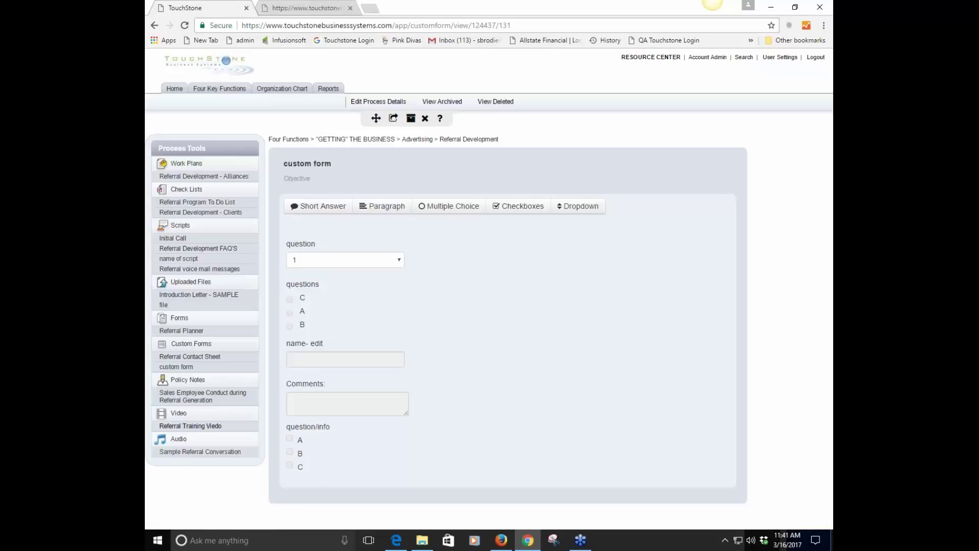
Start a New Policy Note from the Policy Notes list and create it titled 'policy'
{"action": "left_click", "coordinate": [190, 397]}
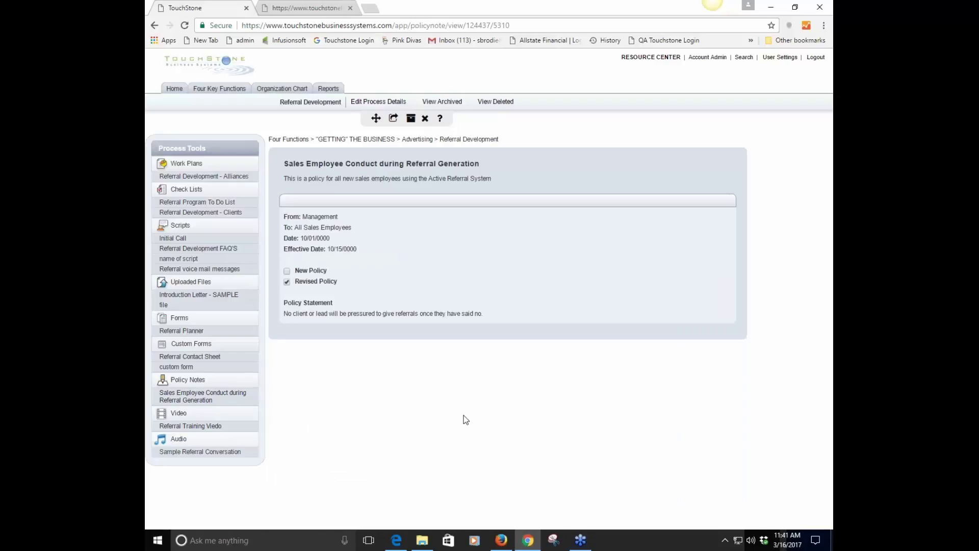
{"action": "left_click", "coordinate": [187, 382]}
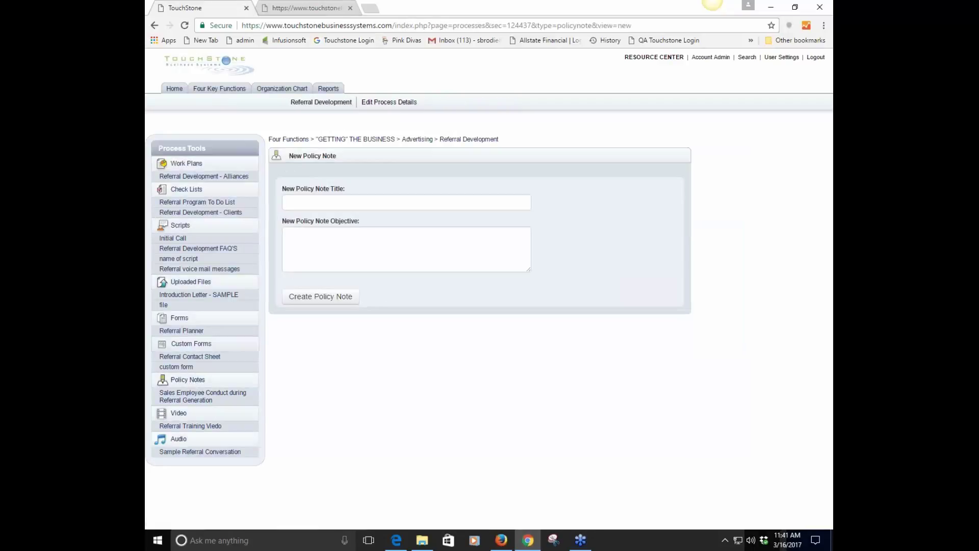
{"action": "left_click", "coordinate": [335, 202]}
{"action": "type", "text": "policy"}
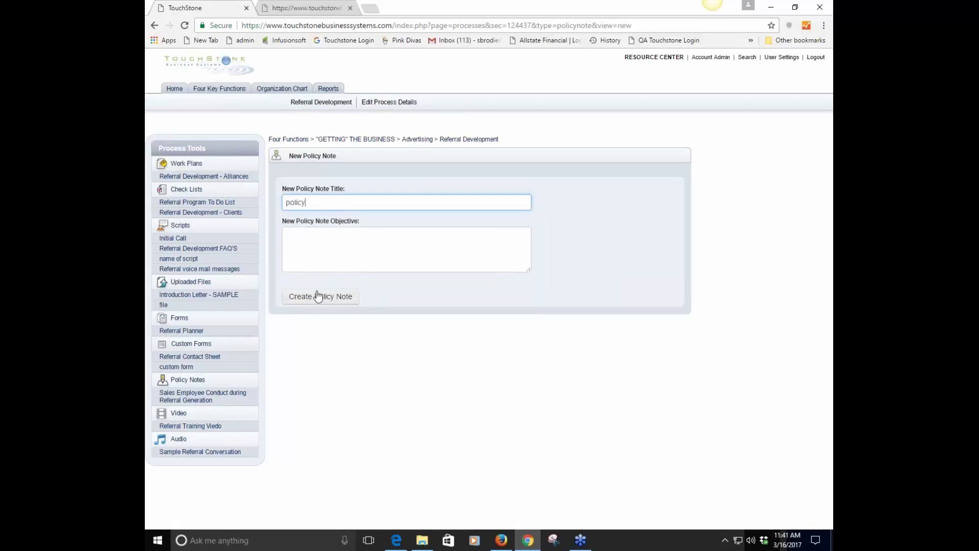
{"action": "left_click", "coordinate": [308, 250]}
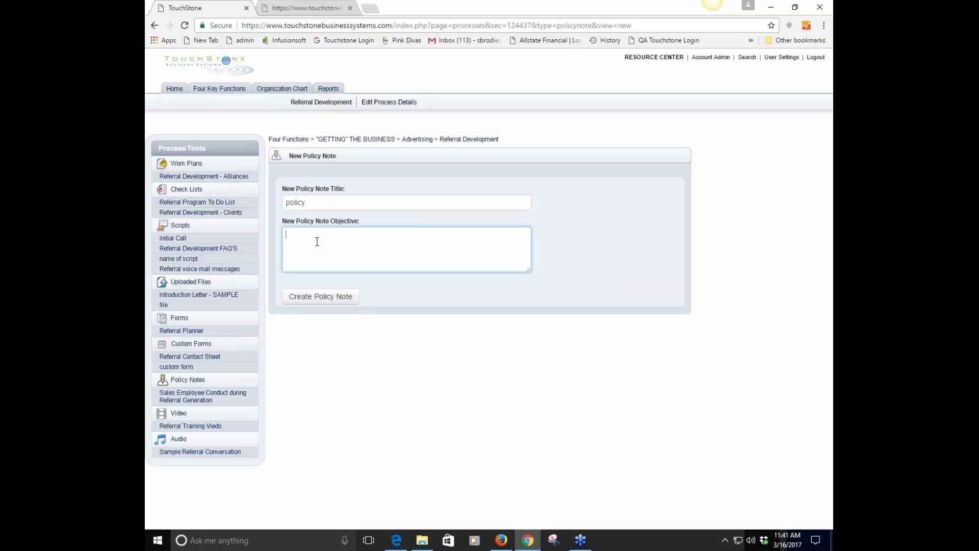
{"action": "left_click", "coordinate": [321, 296]}
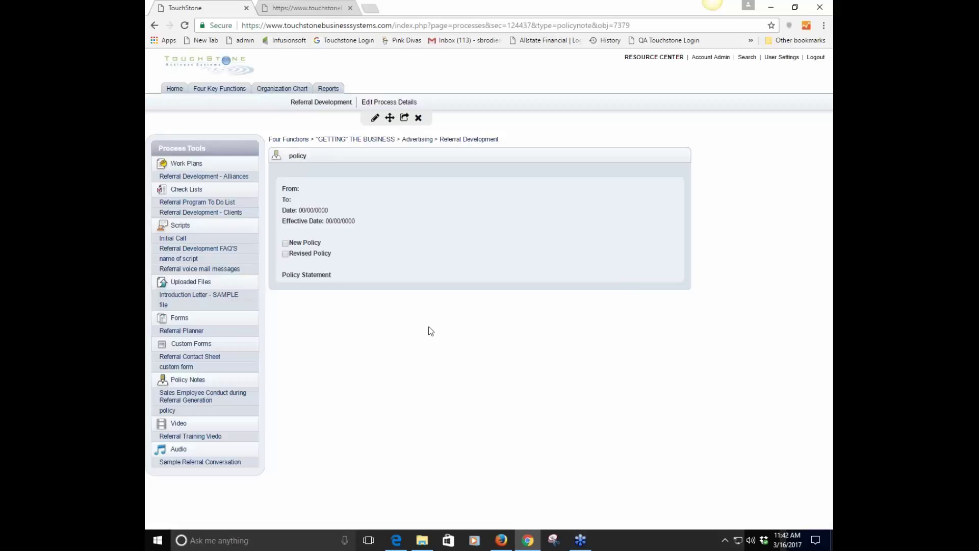
Edit the 'policy' note and enter 'test' as its Policy Statement
{"action": "left_click", "coordinate": [306, 209]}
{"action": "left_click", "coordinate": [375, 118]}
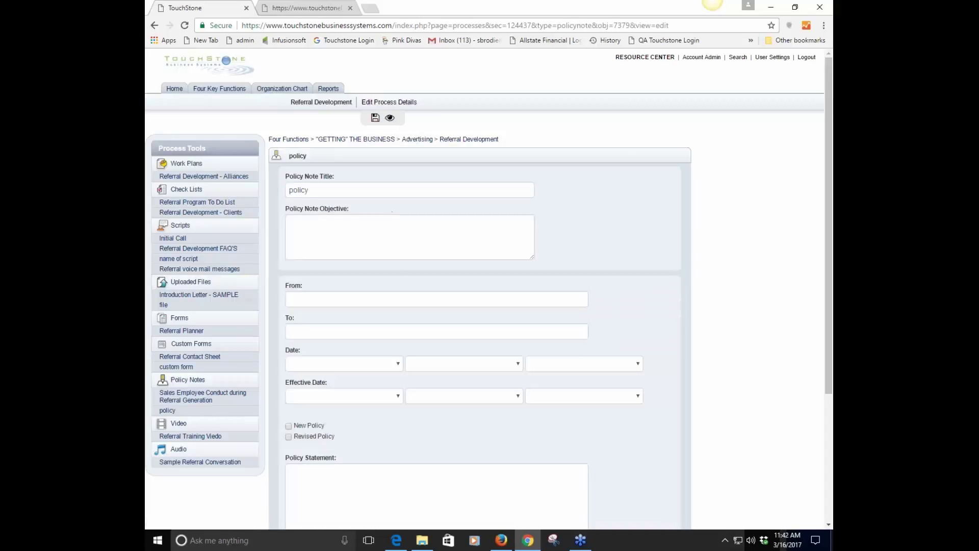
{"action": "left_click", "coordinate": [313, 295]}
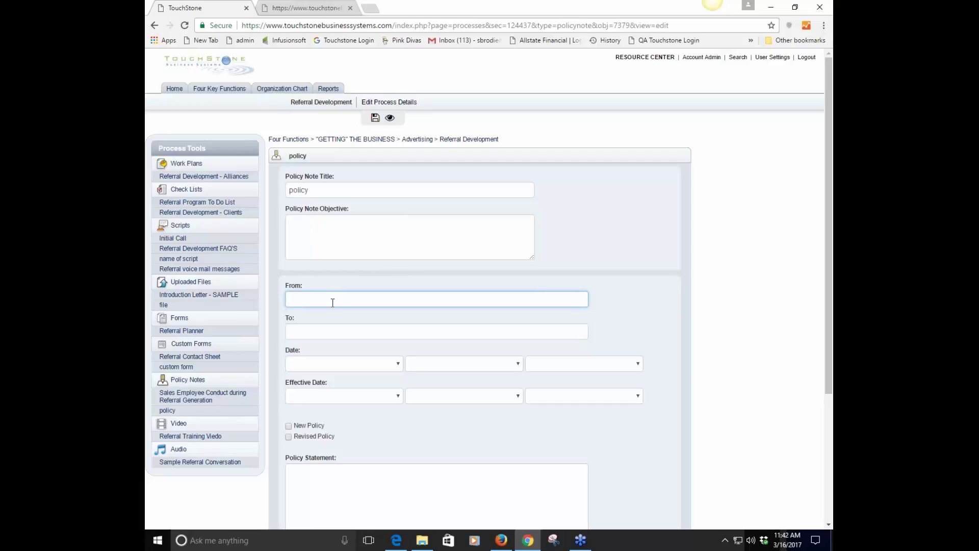
{"action": "scroll", "coordinate": [728, 168], "scroll_direction": "down", "scroll_amount": 1}
{"action": "scroll", "coordinate": [728, 168], "scroll_direction": "down", "scroll_amount": 1}
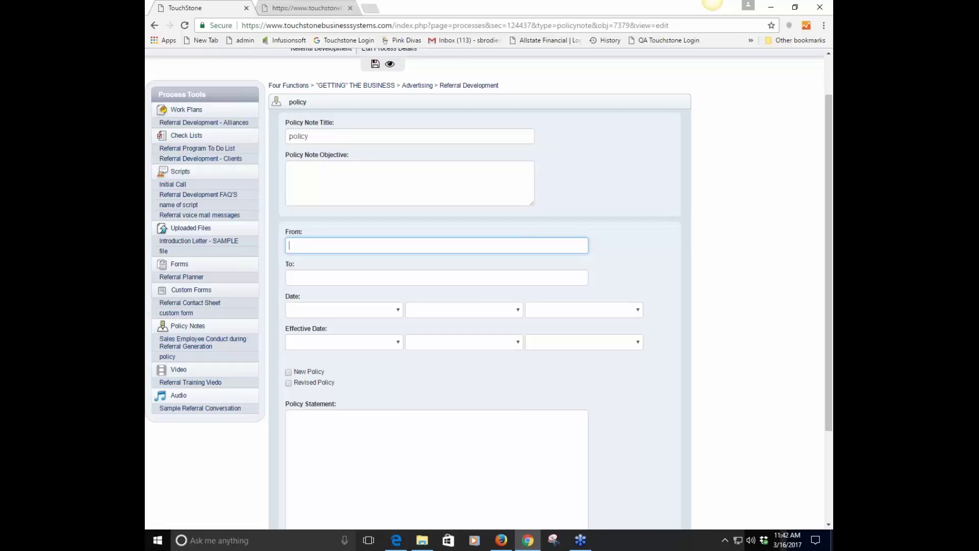
{"action": "scroll", "coordinate": [447, 406], "scroll_direction": "down", "scroll_amount": 3}
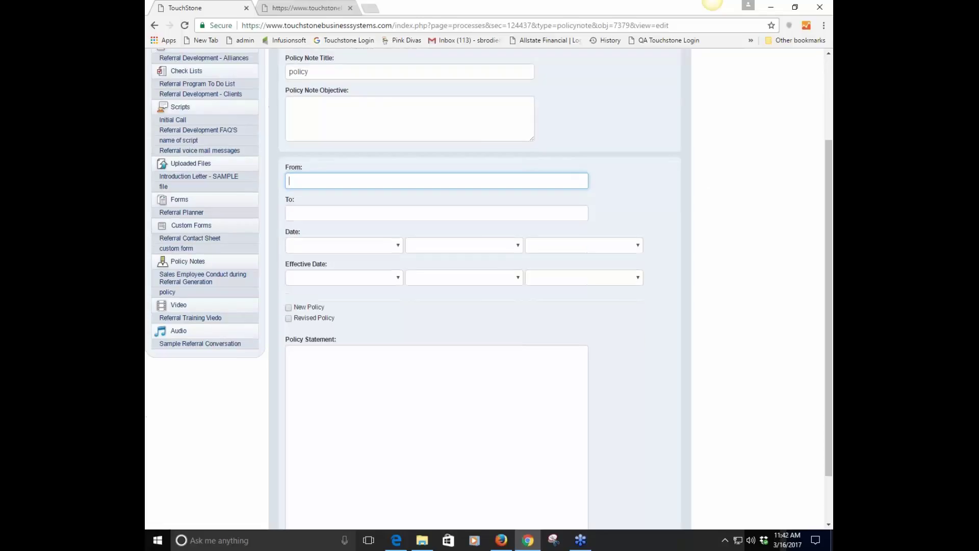
{"action": "left_click", "coordinate": [334, 316]}
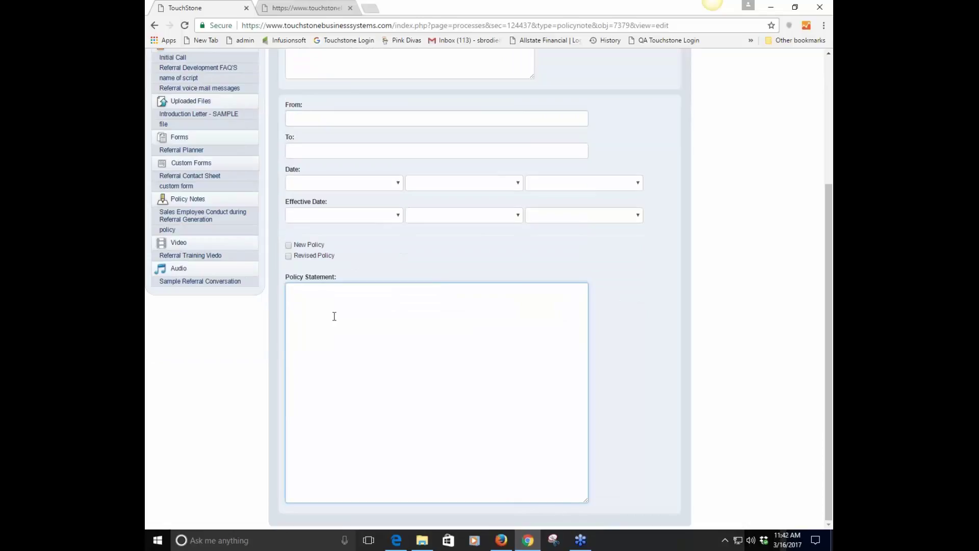
{"action": "type", "text": "test"}
Save the note and switch to its read-only view, confirming Leave
{"action": "scroll", "coordinate": [469, 358], "scroll_direction": "up", "scroll_amount": 4}
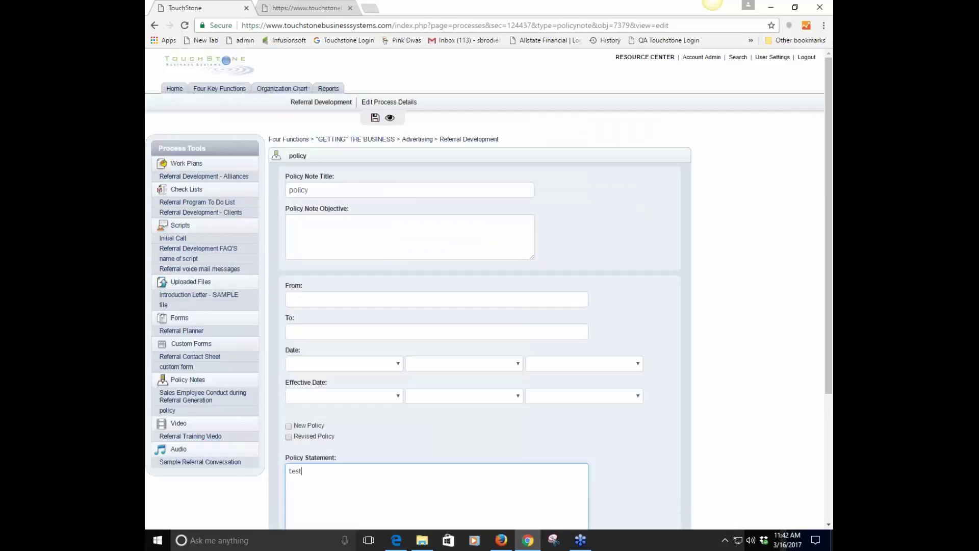
{"action": "left_click", "coordinate": [375, 117]}
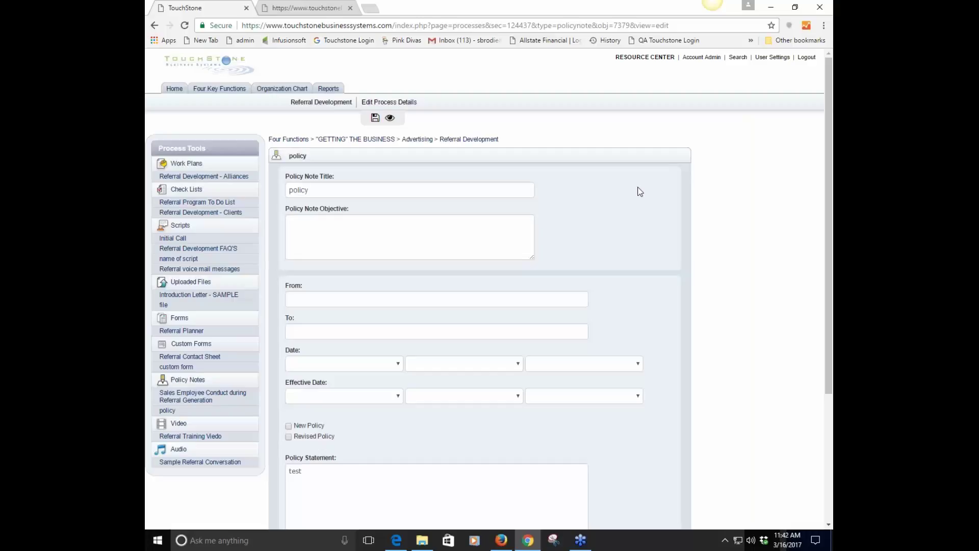
{"action": "left_click", "coordinate": [389, 117]}
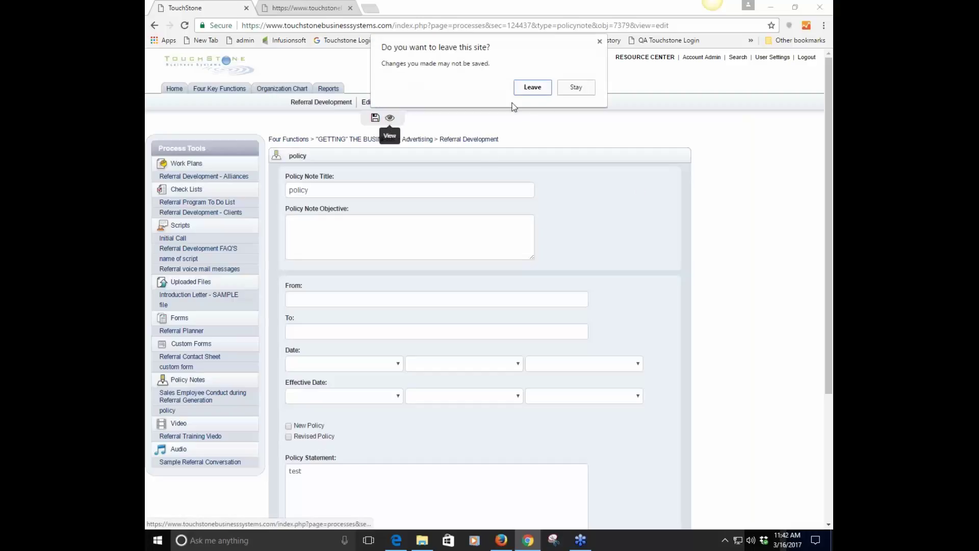
{"action": "left_click", "coordinate": [531, 90]}
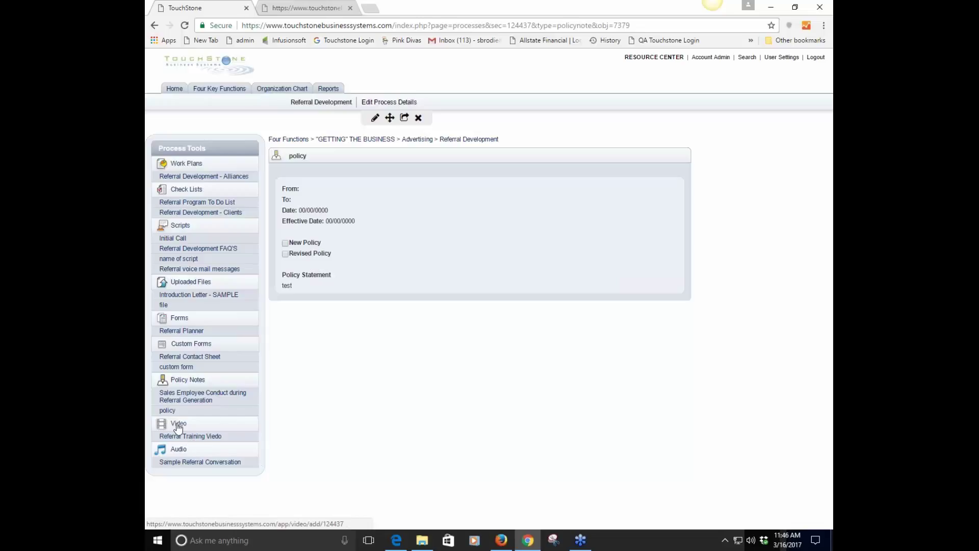
Open the Referral Development Add Video form and start a Jing screen capture
{"action": "left_click", "coordinate": [218, 426]}
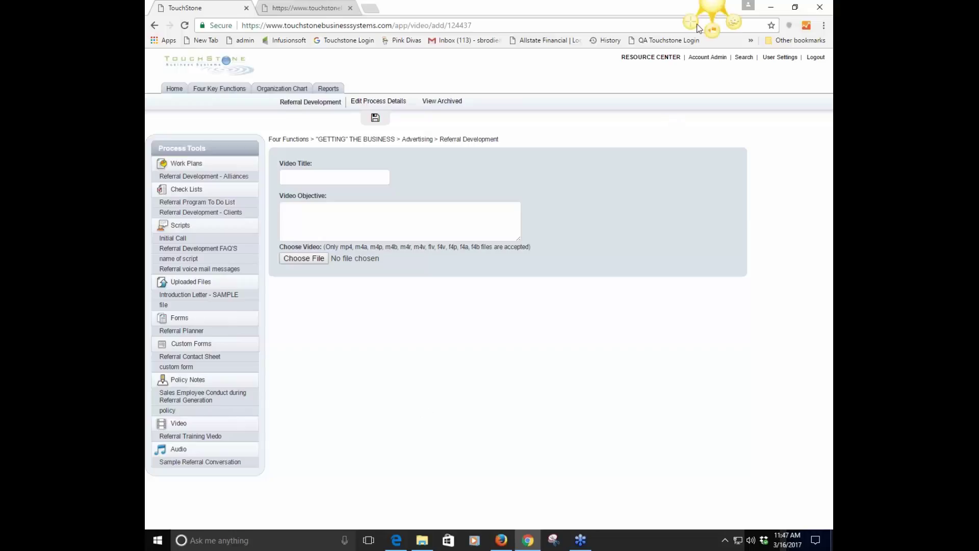
{"action": "left_click", "coordinate": [692, 24]}
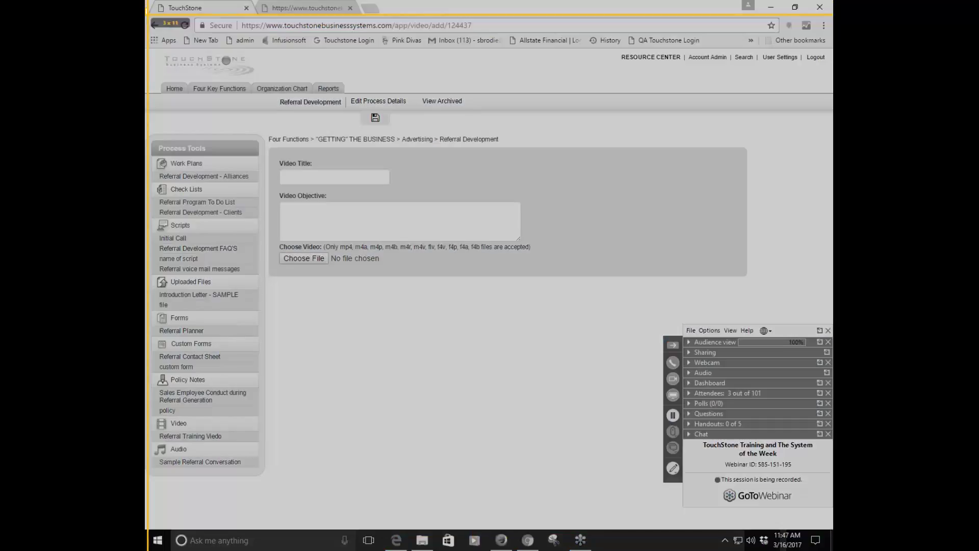
Record a Jing video of the browser while opening the Alliances work plan and Referral Training Viedo
{"action": "left_click_drag", "start_coordinate": [146, 9], "coordinate": [653, 494]}
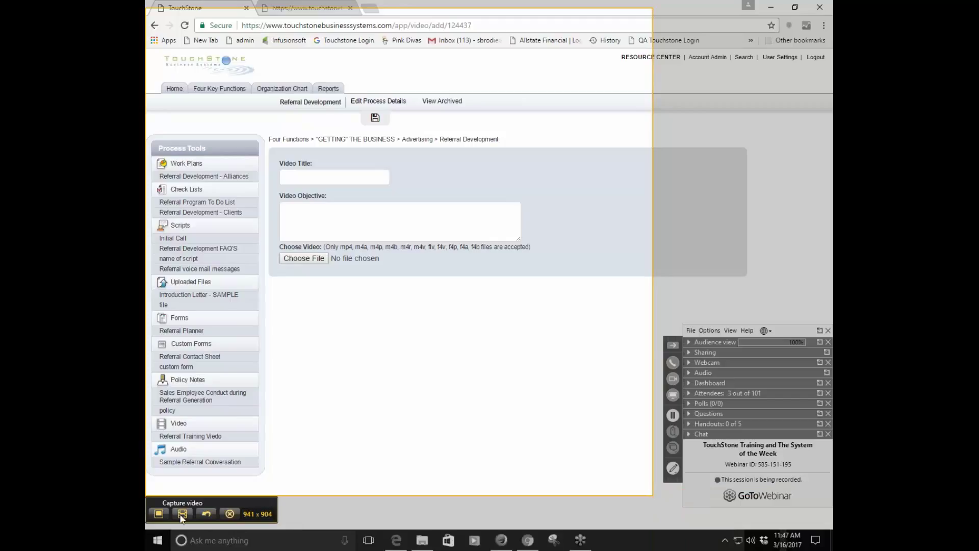
{"action": "left_click", "coordinate": [182, 517]}
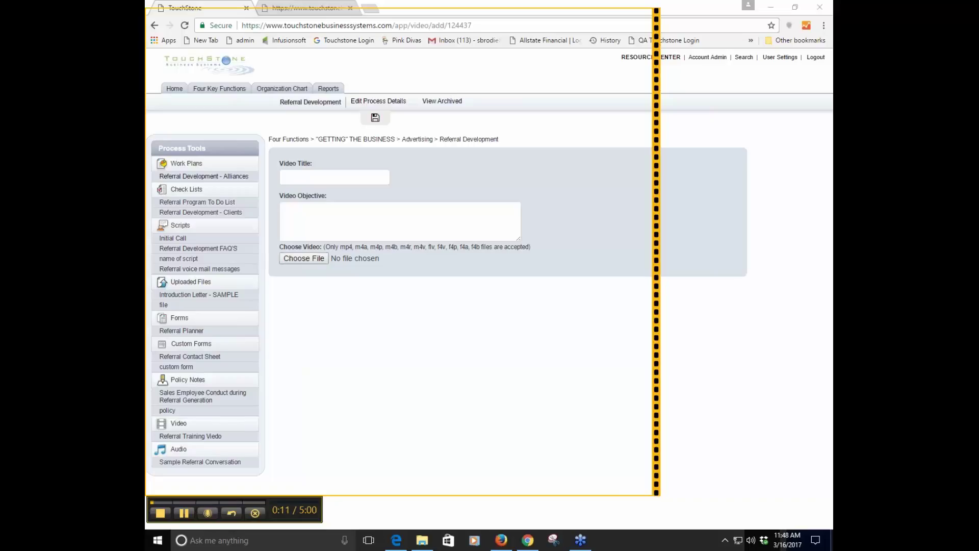
{"action": "left_click", "coordinate": [203, 176]}
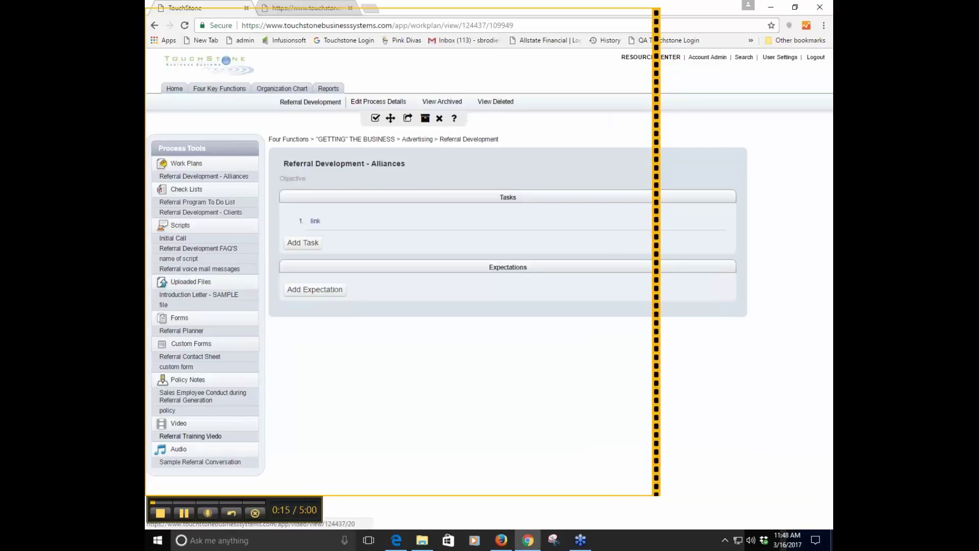
{"action": "left_click", "coordinate": [197, 437]}
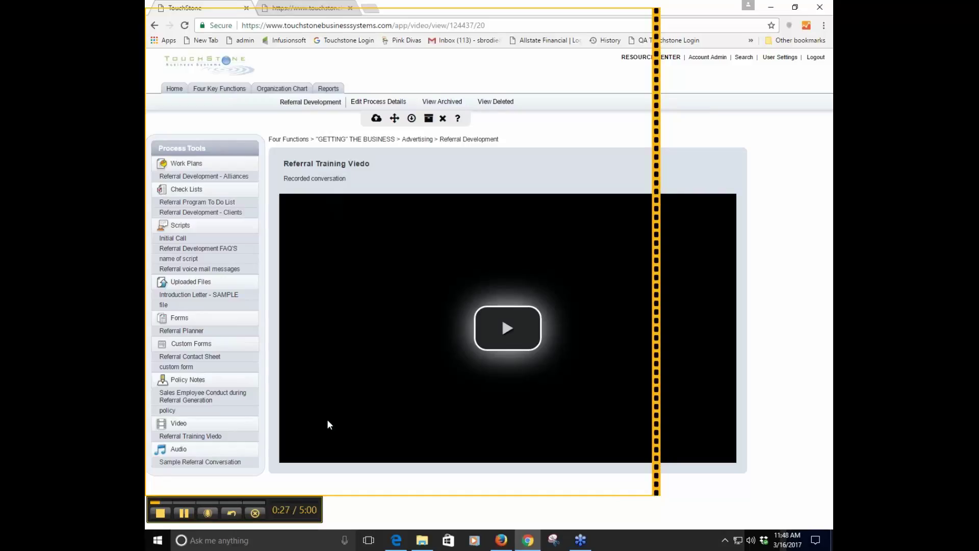
Finish the 2017-03-16_1148 recording and upload the 877.9 KB capture to Screencast.com
{"action": "left_click", "coordinate": [159, 517]}
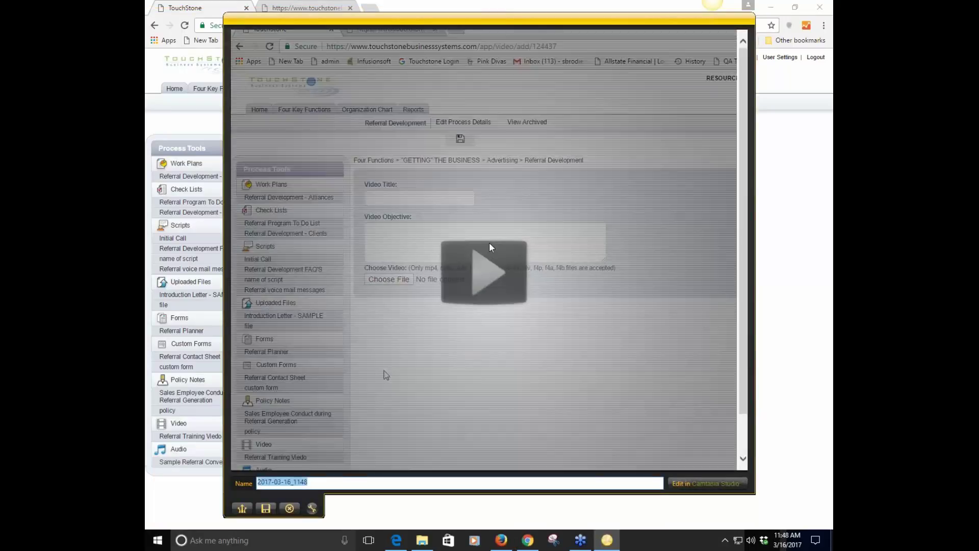
{"action": "left_click_drag", "start_coordinate": [461, 26], "coordinate": [591, 45]}
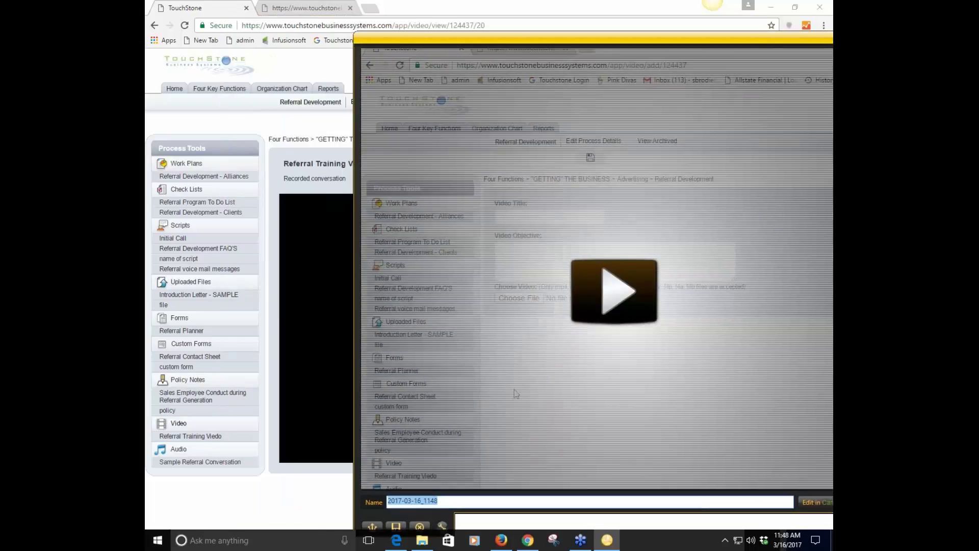
{"action": "left_click_drag", "start_coordinate": [520, 39], "coordinate": [487, 16]}
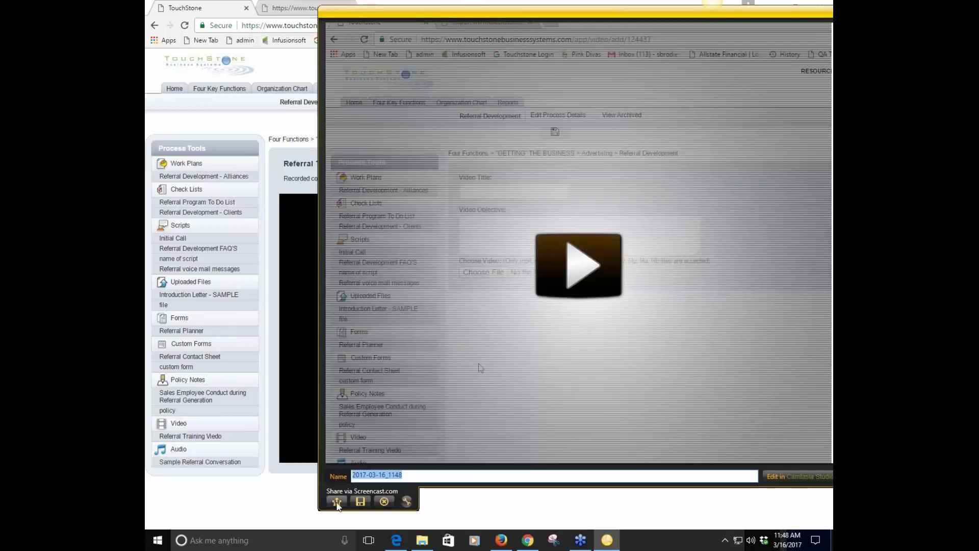
{"action": "left_click", "coordinate": [337, 502]}
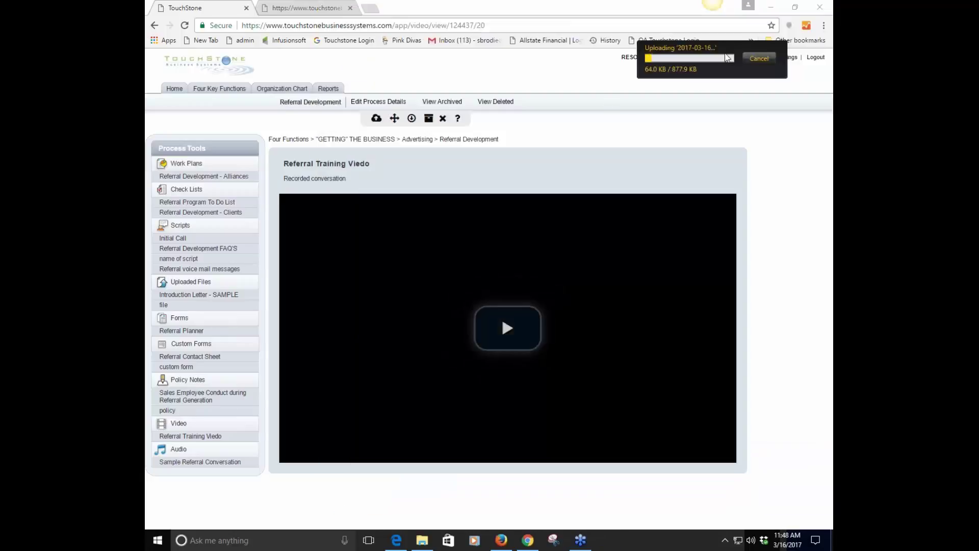
{"action": "left_click_drag", "start_coordinate": [730, 47], "coordinate": [522, 149]}
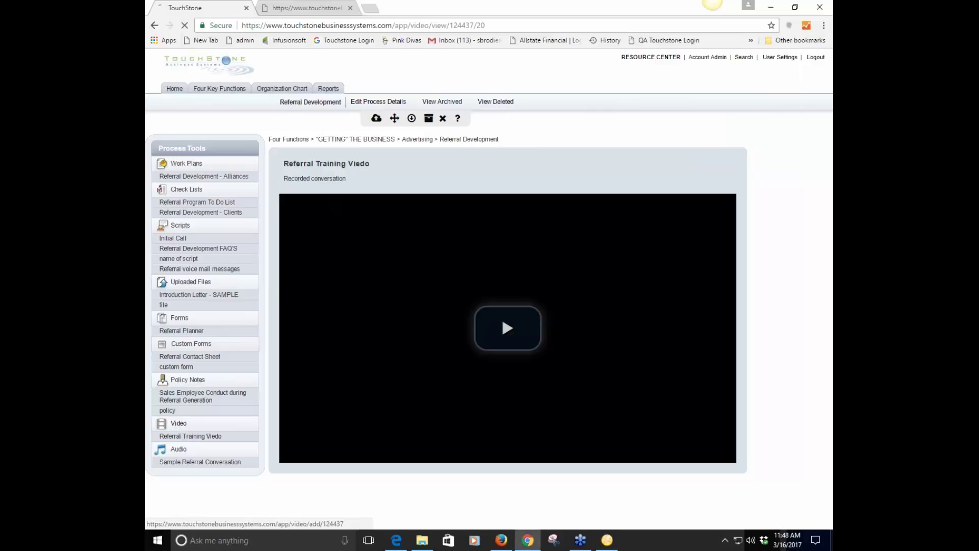
Open a new Referral Development video entry and enter 'name' as its Video Title
{"action": "left_click", "coordinate": [179, 426]}
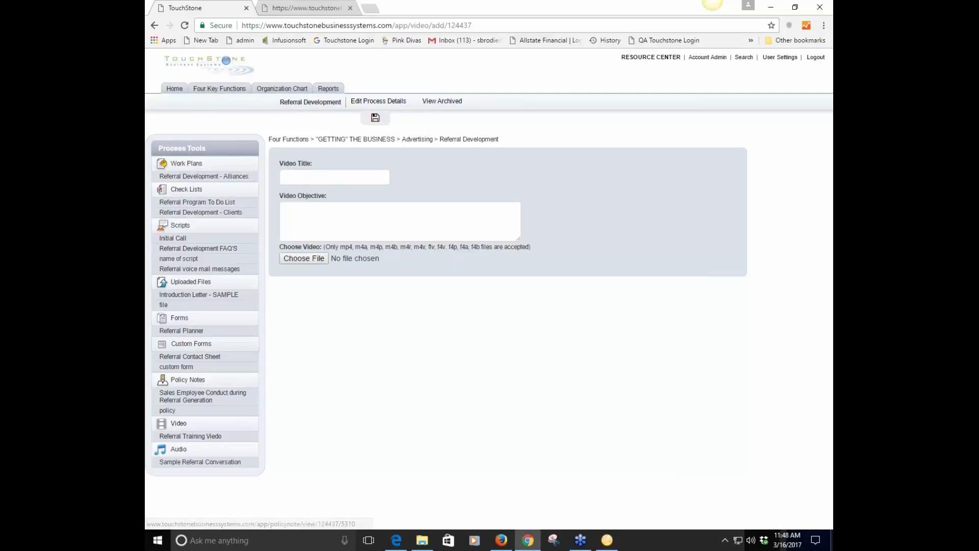
{"action": "left_click", "coordinate": [289, 176]}
{"action": "type", "text": "name"}
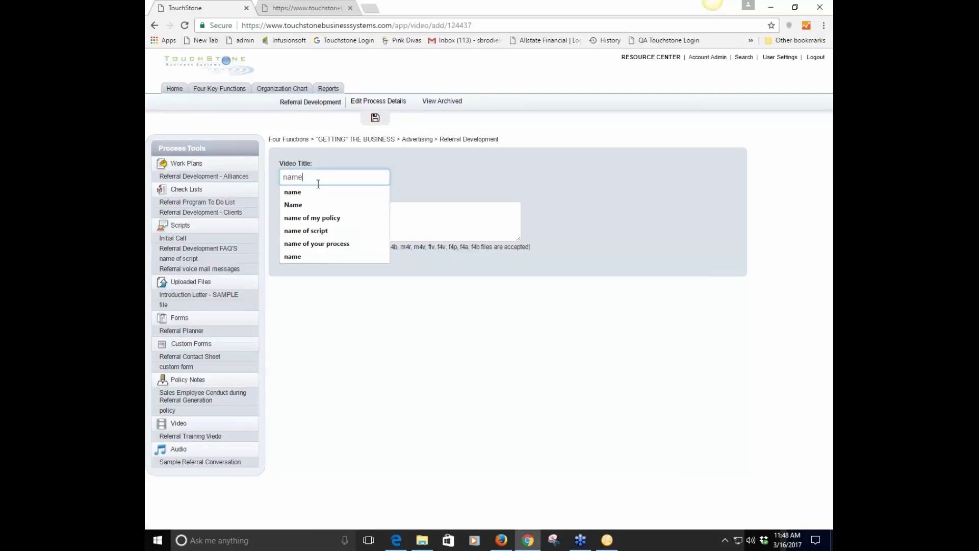
{"action": "left_click", "coordinate": [573, 188]}
{"action": "left_click", "coordinate": [316, 225]}
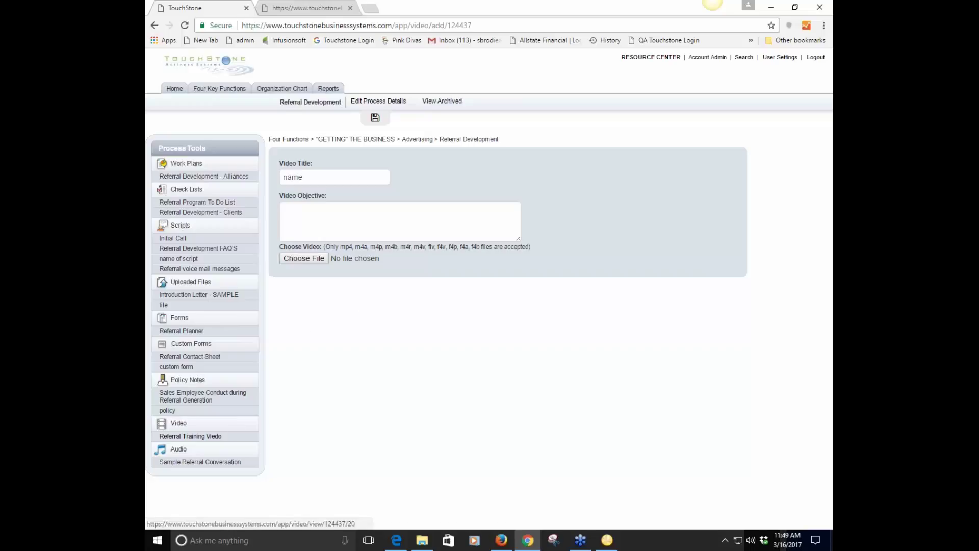
Open the Referral Training Viedo page from the Process Tools Video list
{"action": "left_click", "coordinate": [172, 436]}
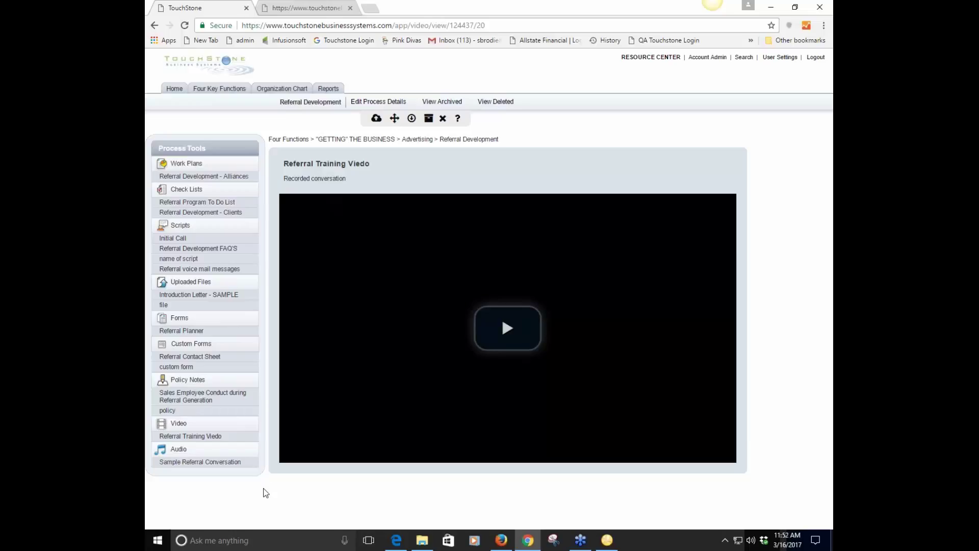
Open the Add Audio form for Referral Development from Process Tools
{"action": "left_click", "coordinate": [177, 450]}
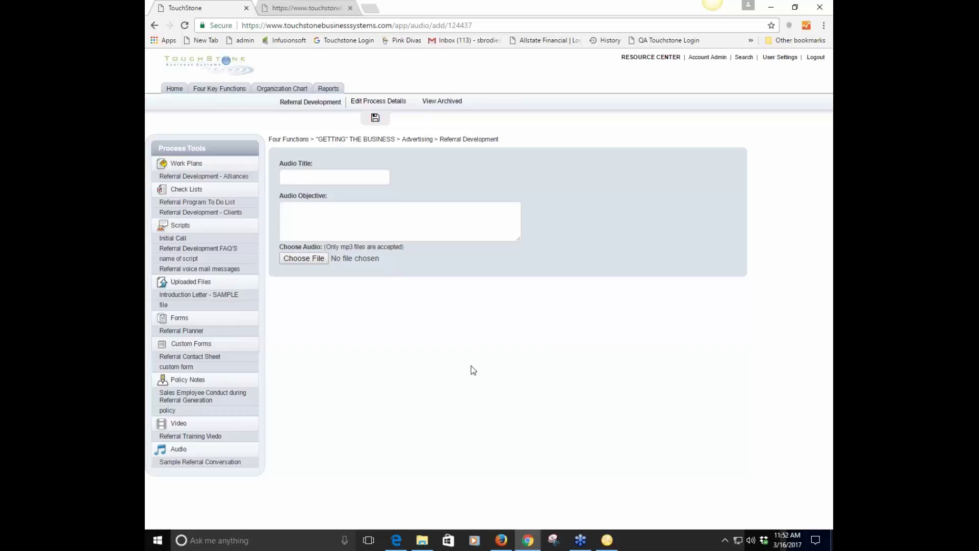
{"action": "left_click_drag", "start_coordinate": [255, 306], "coordinate": [249, 259]}
From the home page, open Manager of Marketing & Sales, then its Referral Development process
{"action": "left_click", "coordinate": [175, 89]}
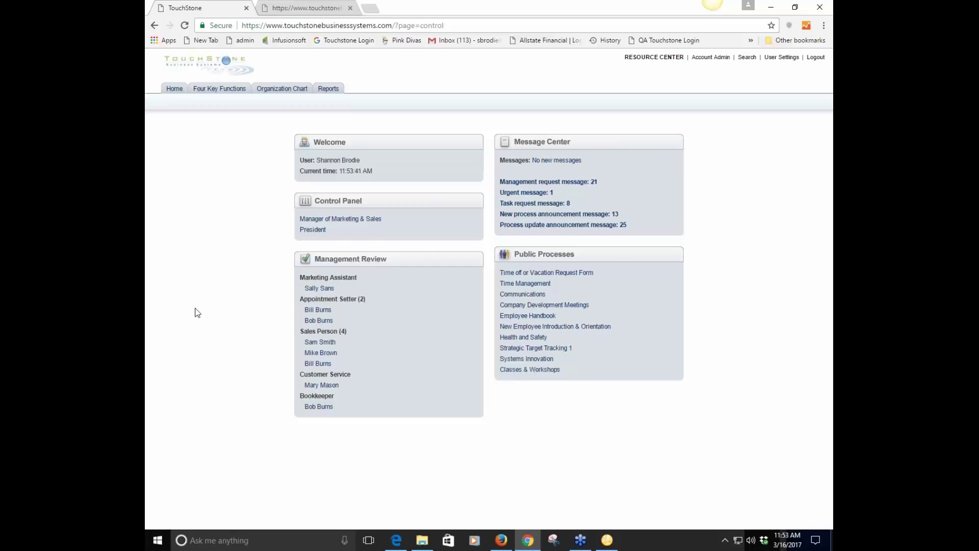
{"action": "left_click", "coordinate": [345, 220]}
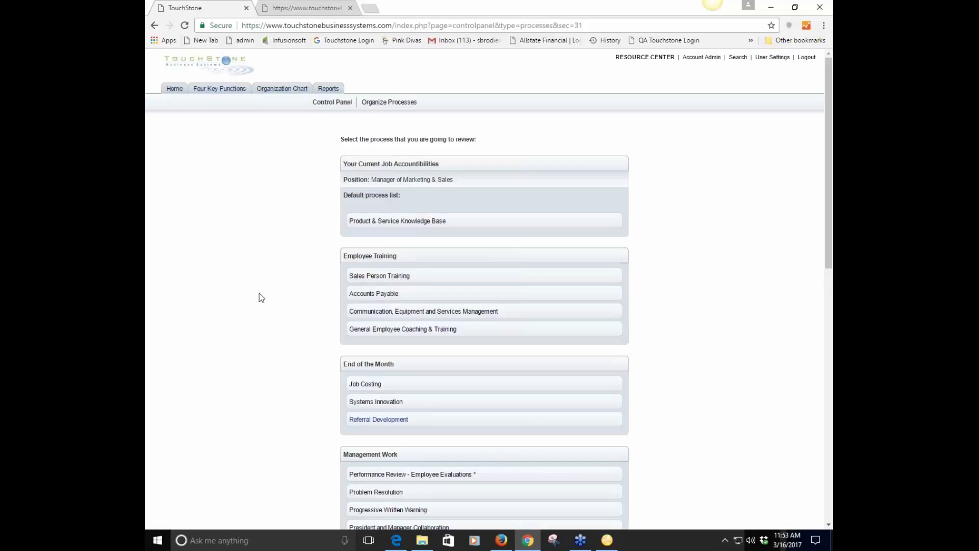
{"action": "scroll", "coordinate": [259, 293], "scroll_direction": "down", "scroll_amount": 10}
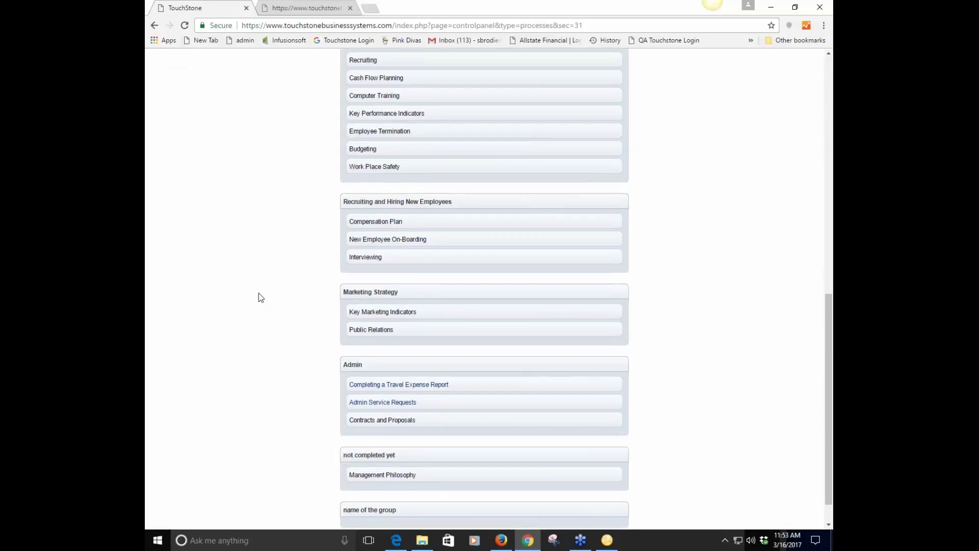
{"action": "scroll", "coordinate": [259, 292], "scroll_direction": "down", "scroll_amount": 1}
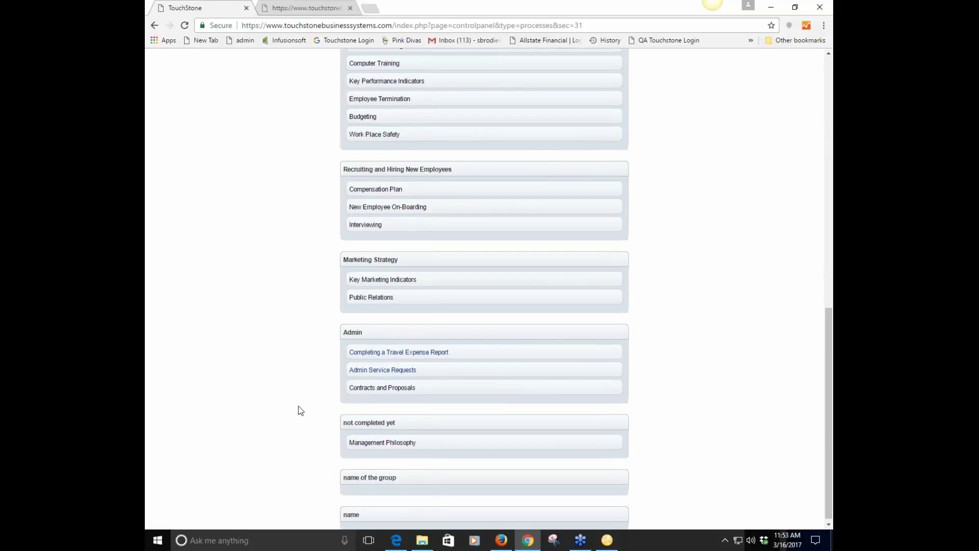
{"action": "scroll", "coordinate": [300, 410], "scroll_direction": "up", "scroll_amount": 6}
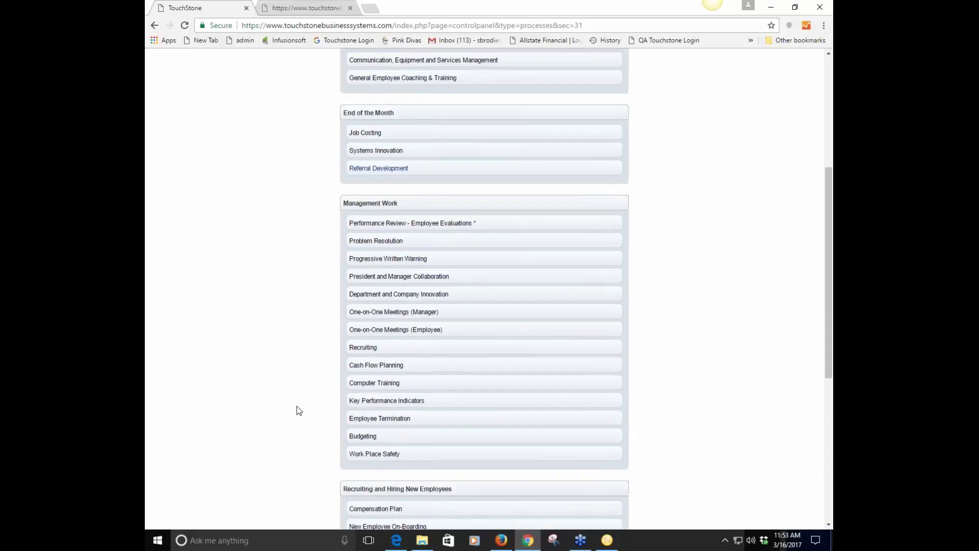
{"action": "scroll", "coordinate": [299, 411], "scroll_direction": "up", "scroll_amount": 4}
{"action": "left_click", "coordinate": [393, 383]}
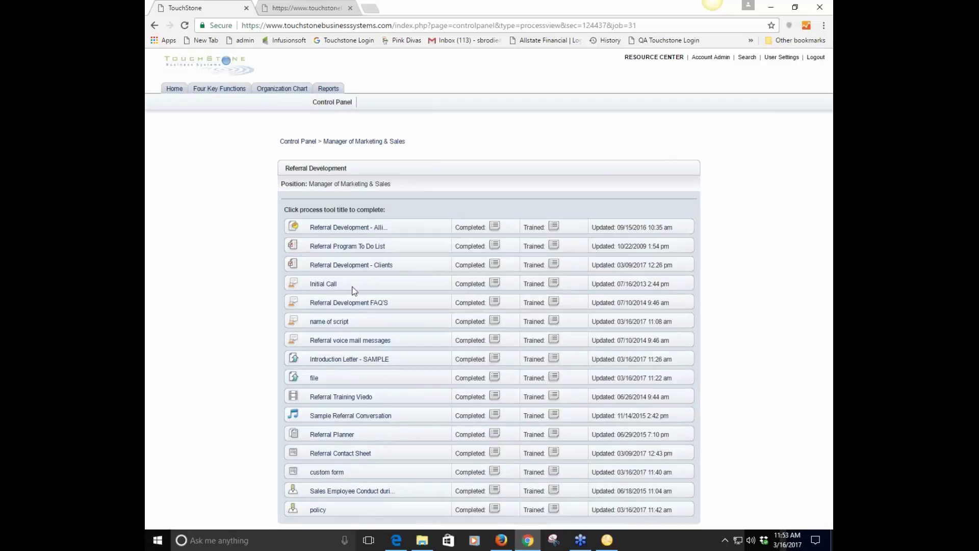
Tick the three Referral Program To Do List items (call client, introduction prep, intro letter) and save
{"action": "left_click", "coordinate": [350, 247]}
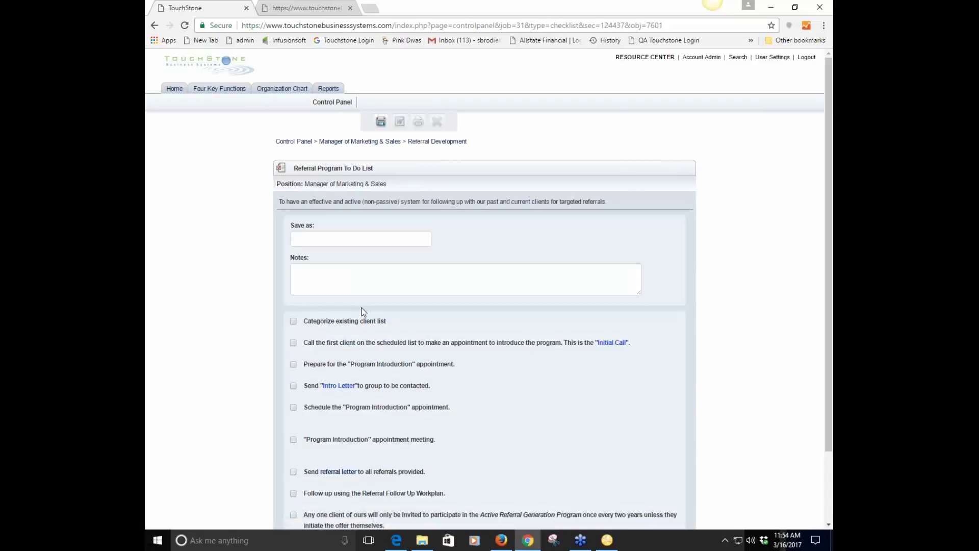
{"action": "left_click", "coordinate": [293, 342]}
{"action": "left_click", "coordinate": [293, 364]}
{"action": "left_click", "coordinate": [293, 385]}
{"action": "left_click", "coordinate": [381, 122]}
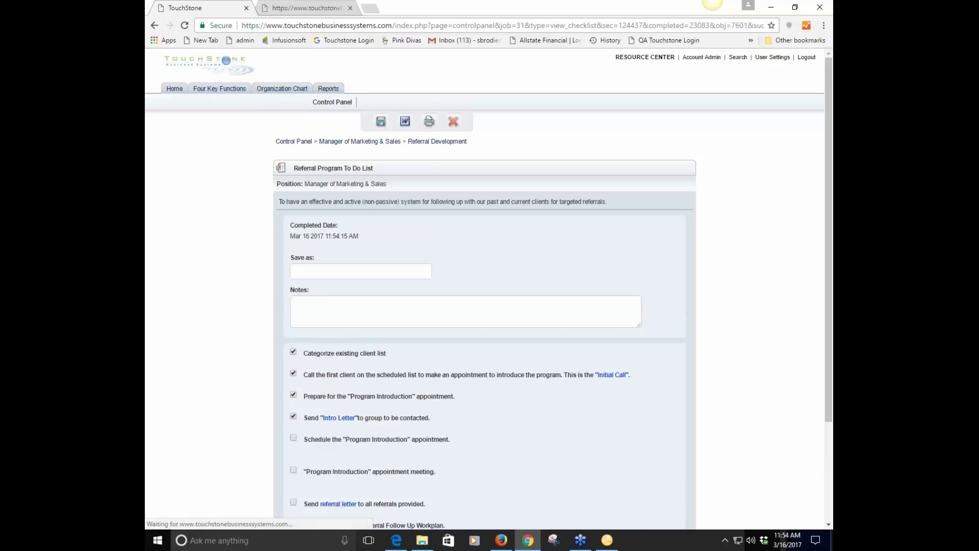
In the custom form, leave the question answer at 1, choose answer A, and enter the person's name
{"action": "left_click", "coordinate": [437, 142]}
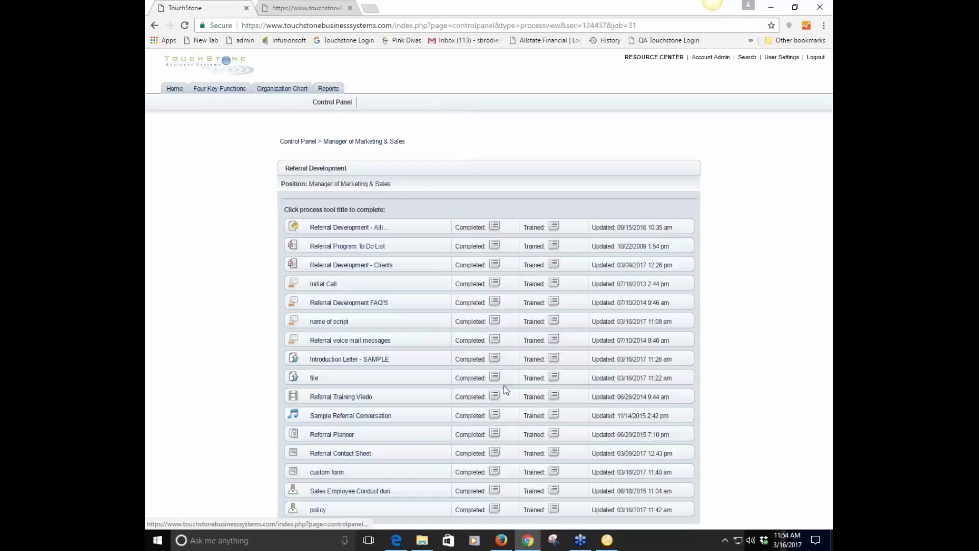
{"action": "left_click", "coordinate": [329, 472]}
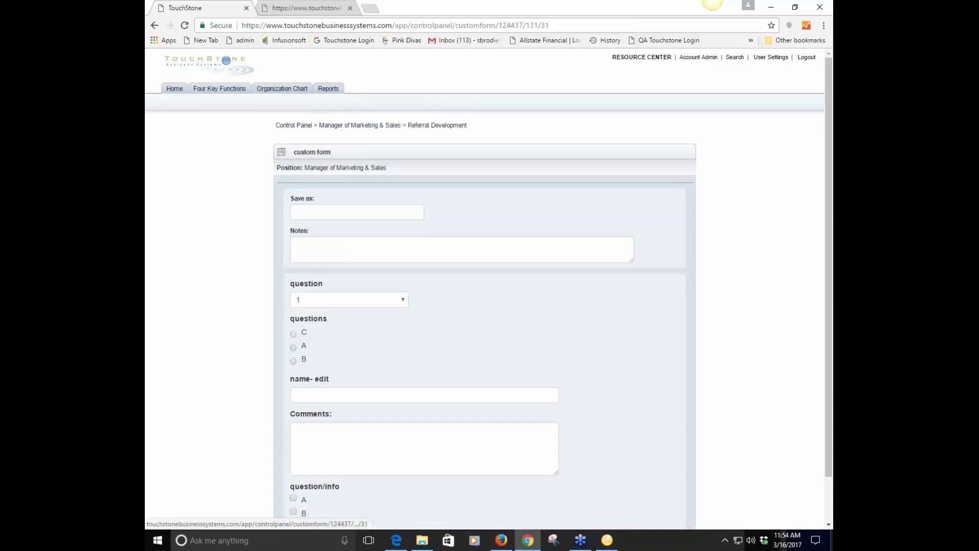
{"action": "scroll", "coordinate": [481, 400], "scroll_direction": "down", "scroll_amount": 1}
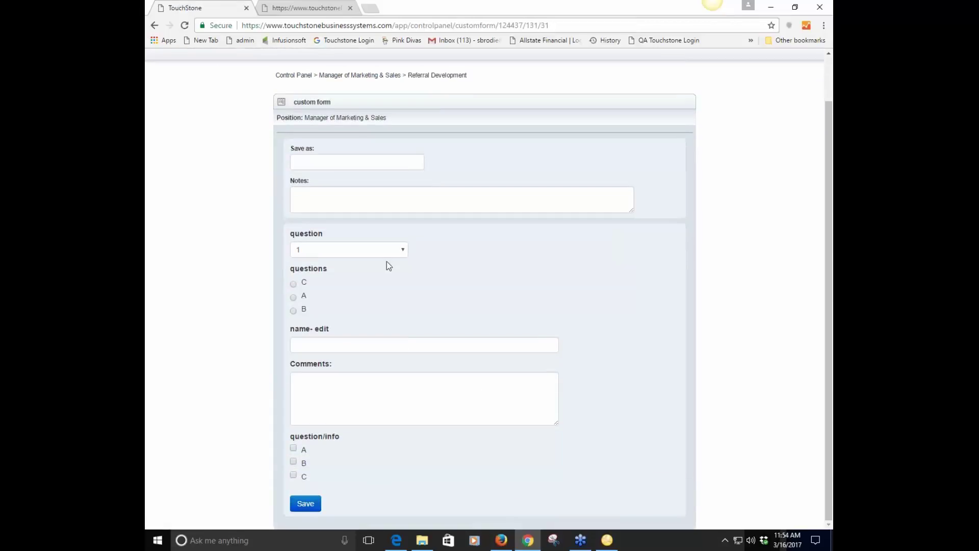
{"action": "left_click", "coordinate": [403, 250]}
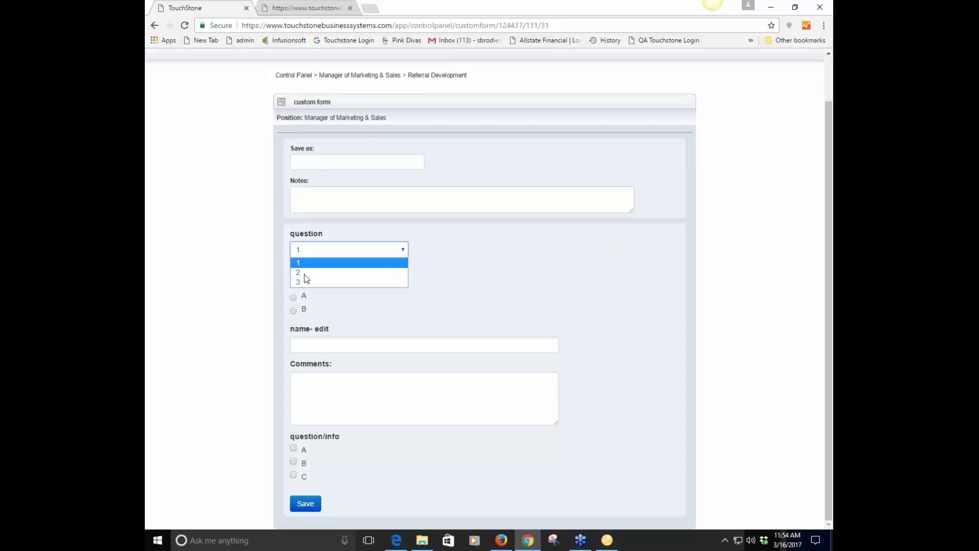
{"action": "left_click", "coordinate": [525, 292]}
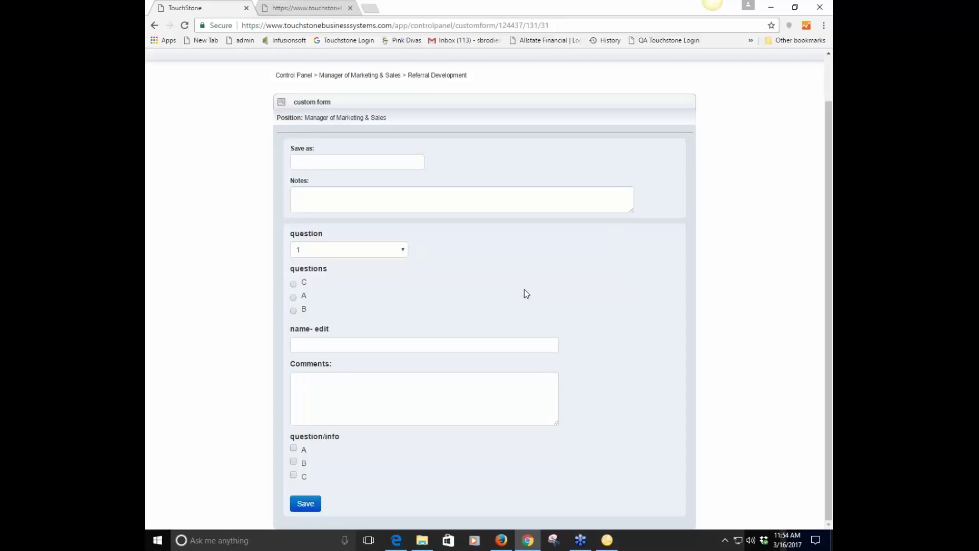
{"action": "left_click", "coordinate": [294, 296]}
{"action": "left_click", "coordinate": [325, 349]}
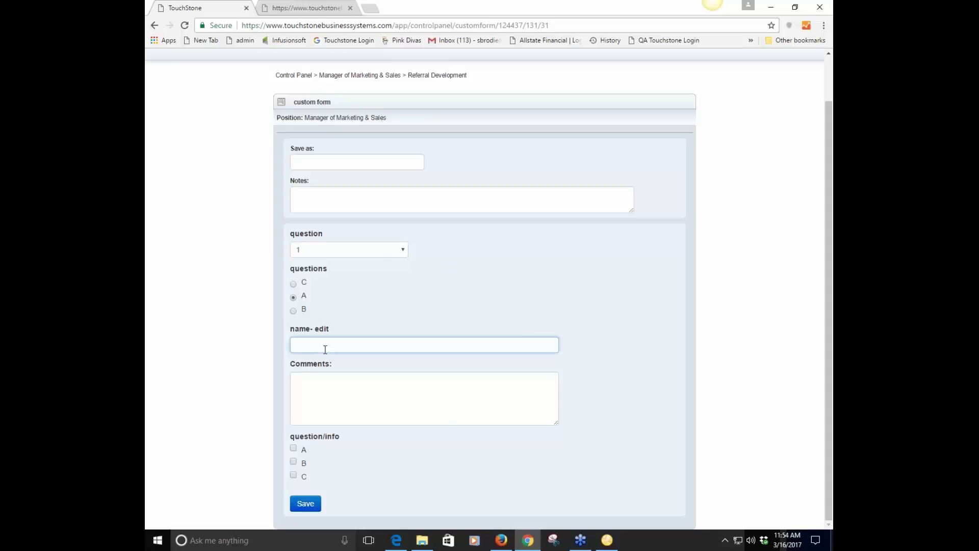
{"action": "type", "text": "shannon"}
Add the comment 'para', tick info options A, B and C, and save the custom form
{"action": "left_click", "coordinate": [331, 379]}
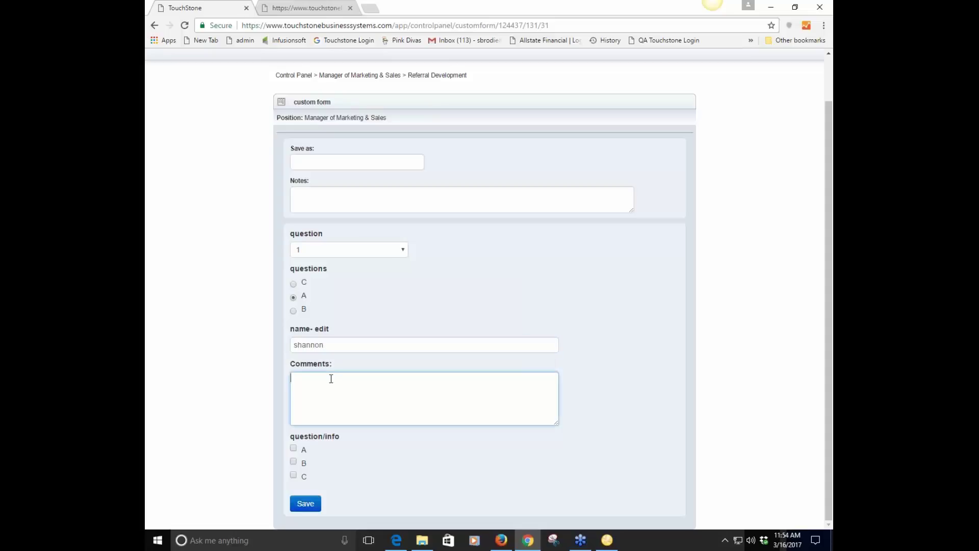
{"action": "type", "text": "para"}
{"action": "left_click", "coordinate": [294, 449]}
{"action": "left_click", "coordinate": [294, 462]}
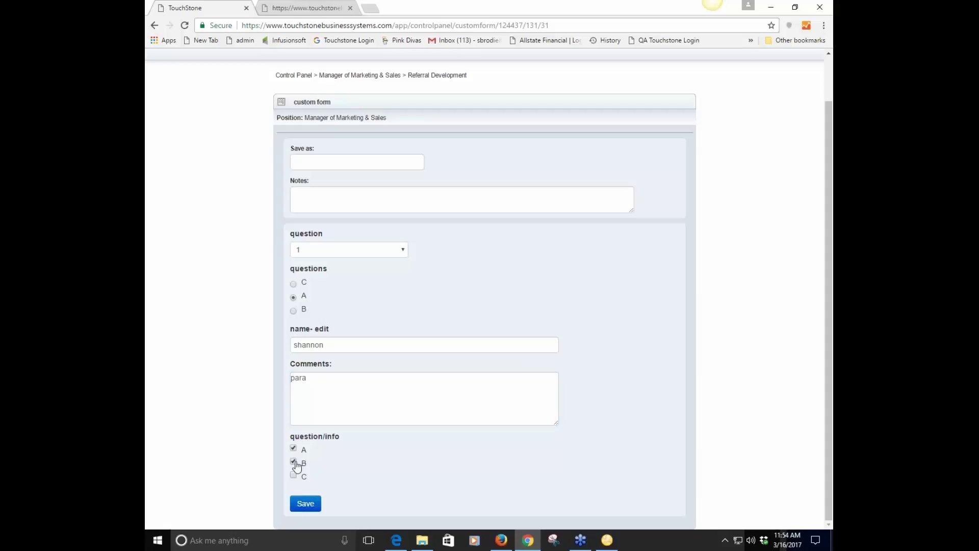
{"action": "left_click", "coordinate": [294, 475]}
{"action": "left_click", "coordinate": [305, 504]}
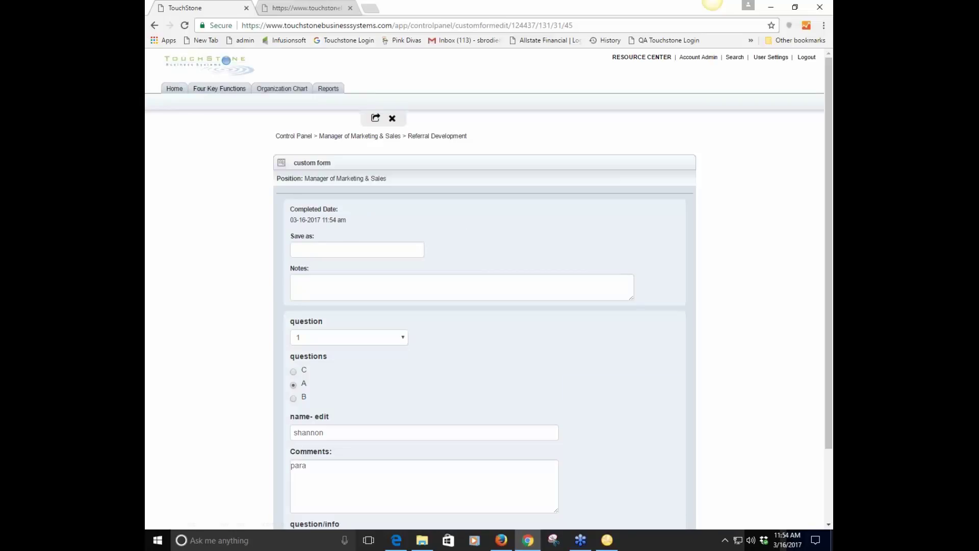
Go through Four Key Functions and "Doing" The Business to the Client Satisfaction process under Client Service
{"action": "left_click", "coordinate": [212, 90]}
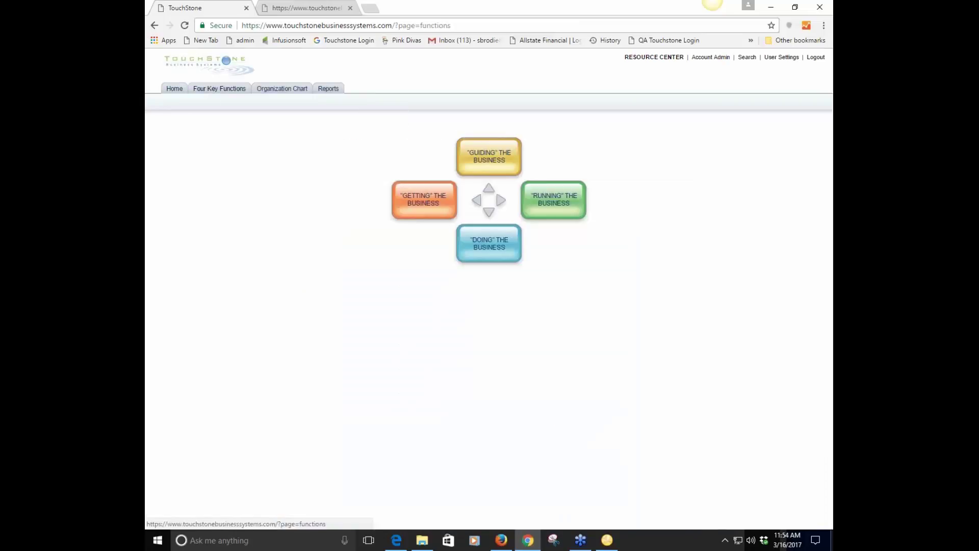
{"action": "left_click", "coordinate": [487, 245]}
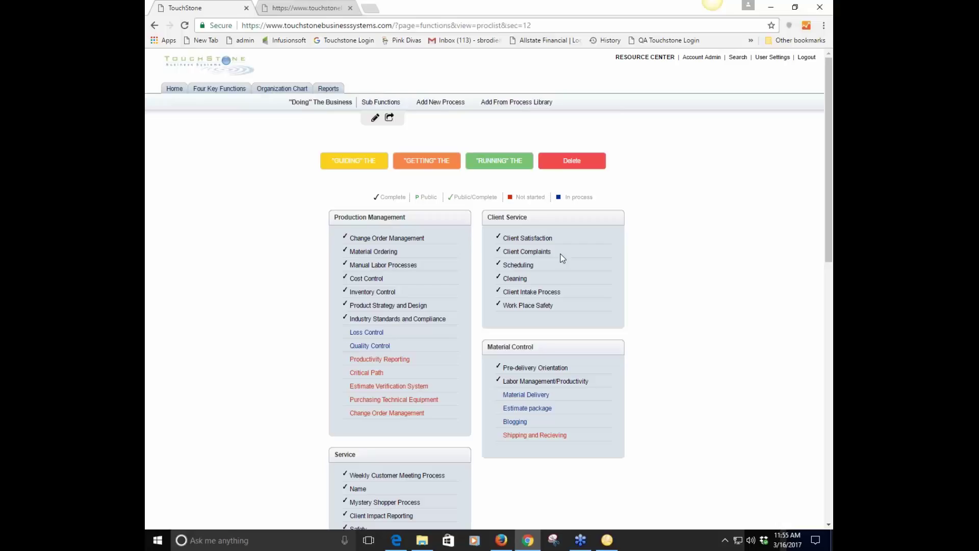
{"action": "left_click", "coordinate": [539, 240]}
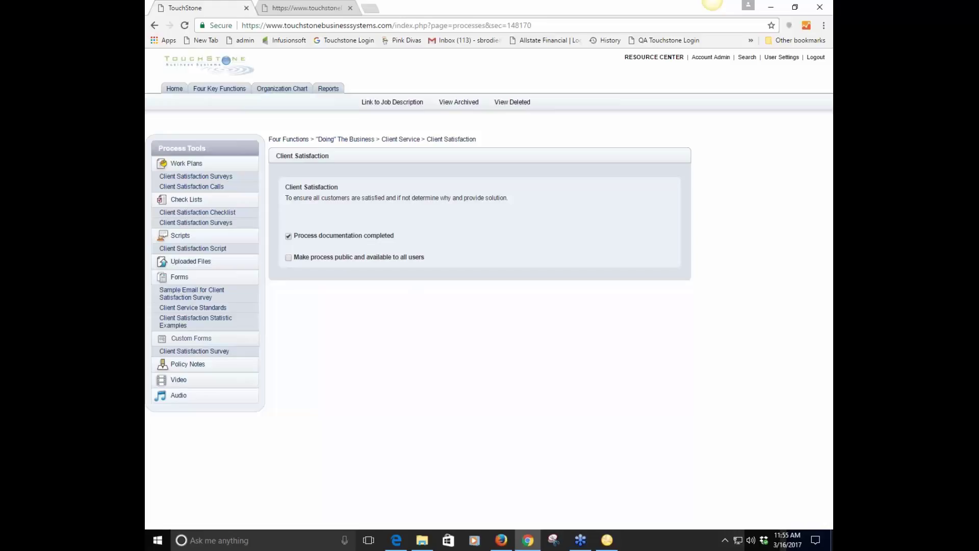
Open Client Satisfaction Statistic Examples from Process Tools and scroll through its 11 retention statistics
{"action": "left_click", "coordinate": [199, 322]}
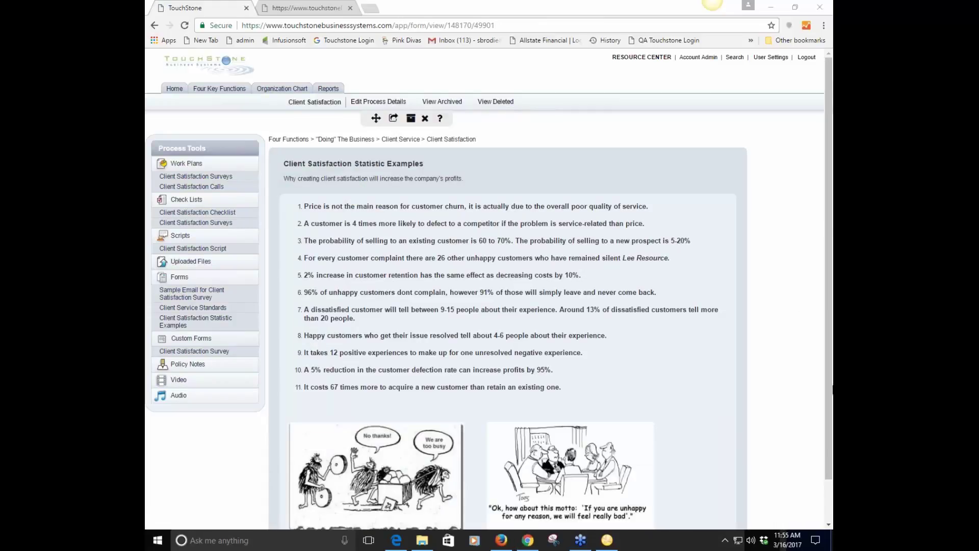
{"action": "scroll", "coordinate": [761, 329], "scroll_direction": "down", "scroll_amount": 1}
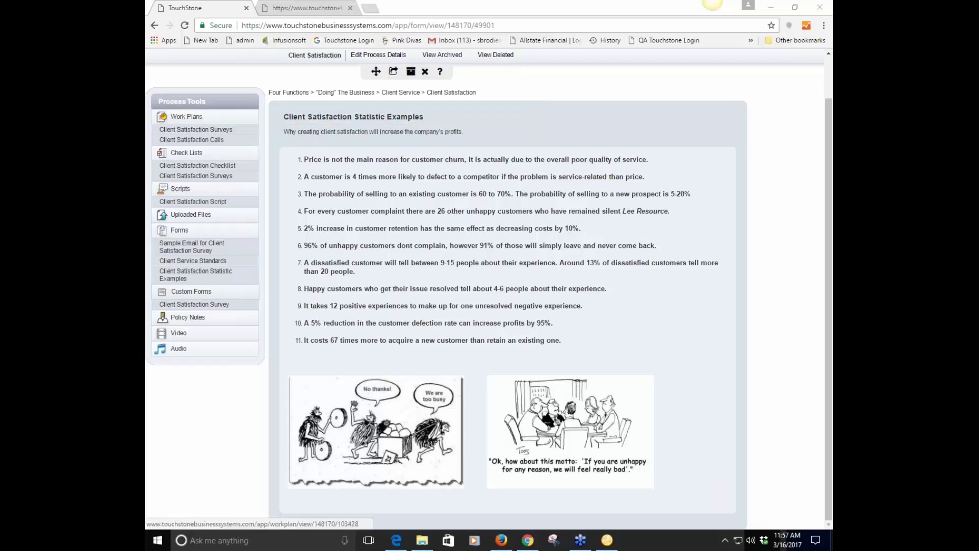
{"action": "left_click", "coordinate": [193, 140]}
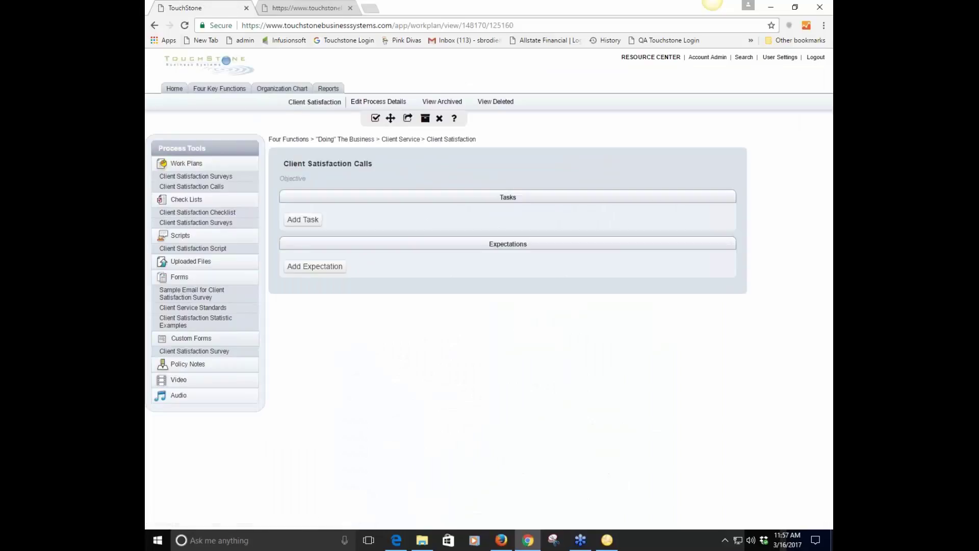
{"action": "left_click", "coordinate": [225, 178]}
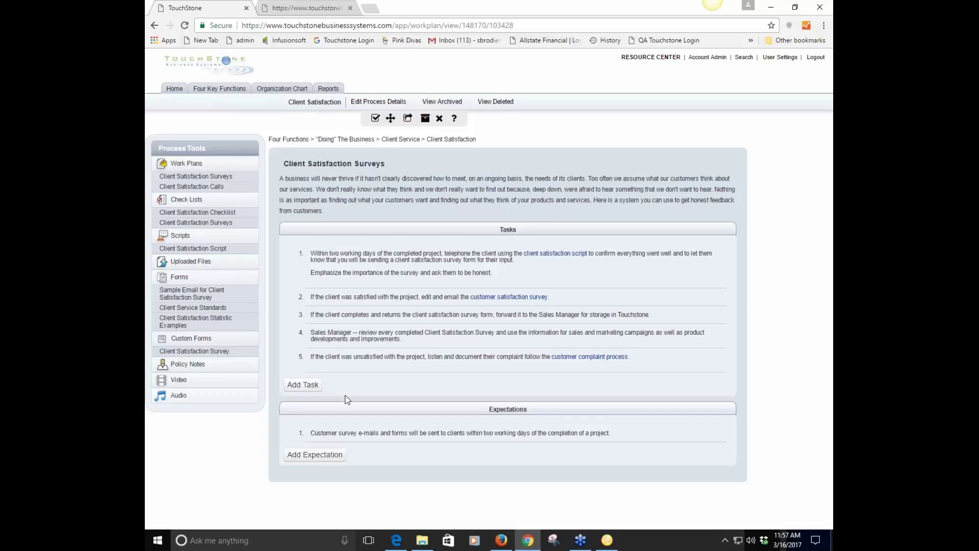
{"action": "left_click", "coordinate": [185, 321]}
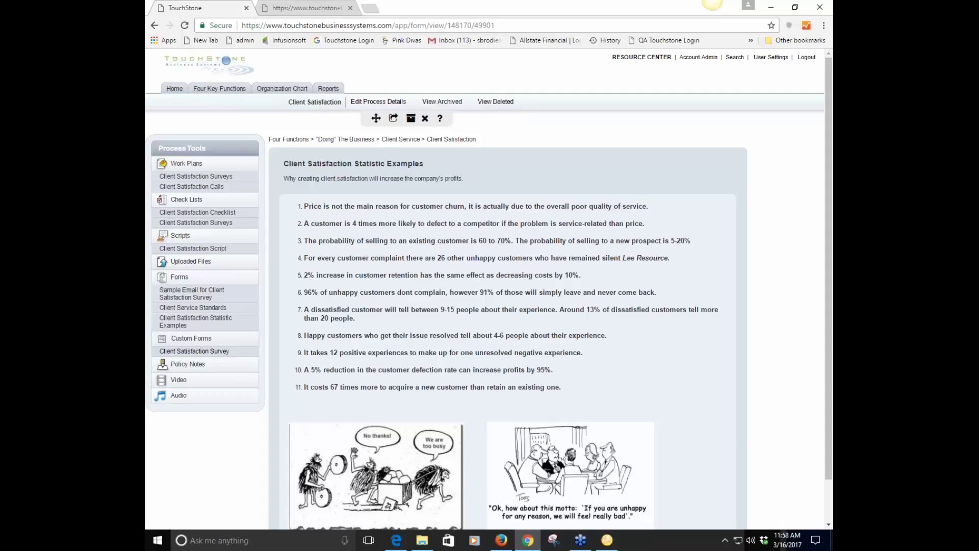
Scroll through the Client Satisfaction Survey form, then open the Client Complaints process from Client Service
{"action": "left_click", "coordinate": [202, 351]}
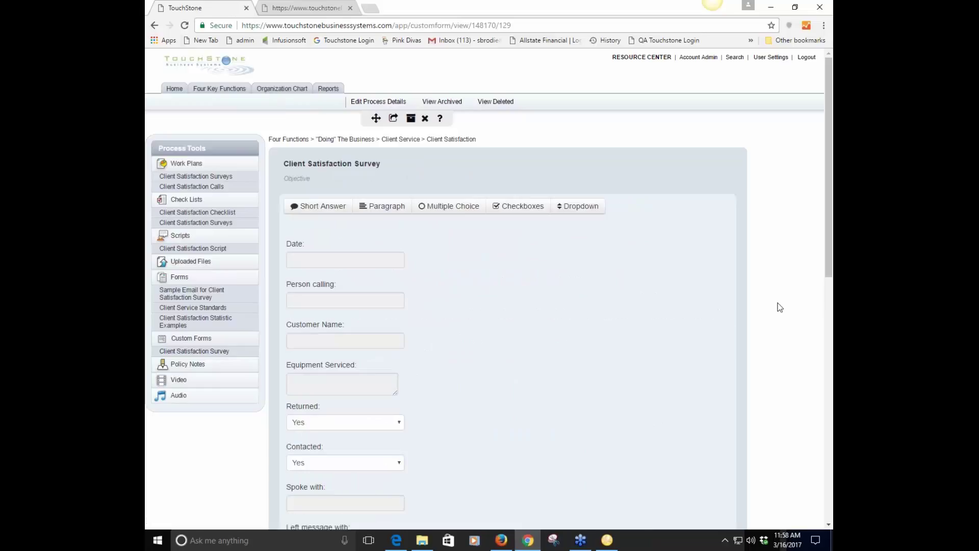
{"action": "scroll", "coordinate": [790, 310], "scroll_direction": "down", "scroll_amount": 1}
{"action": "scroll", "coordinate": [790, 311], "scroll_direction": "down", "scroll_amount": 2}
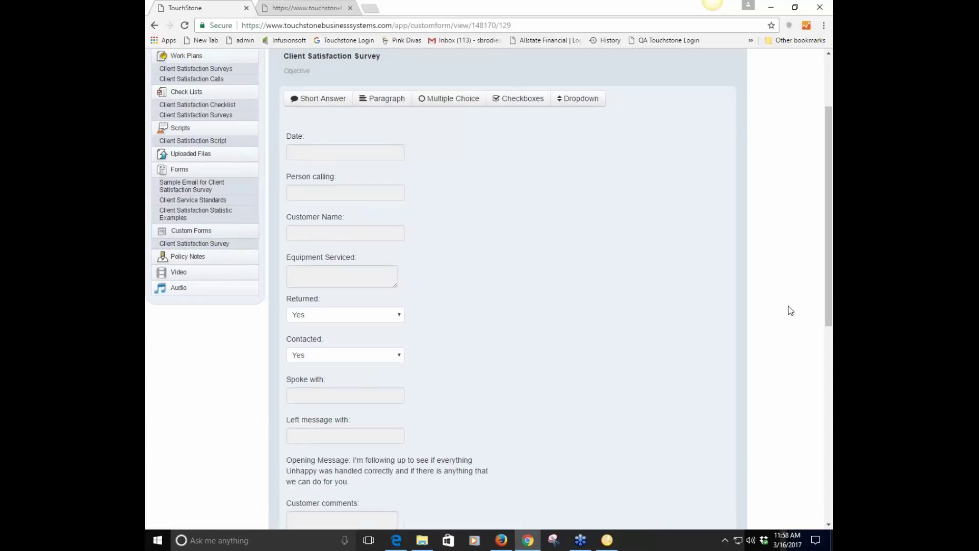
{"action": "scroll", "coordinate": [790, 310], "scroll_direction": "down", "scroll_amount": 1}
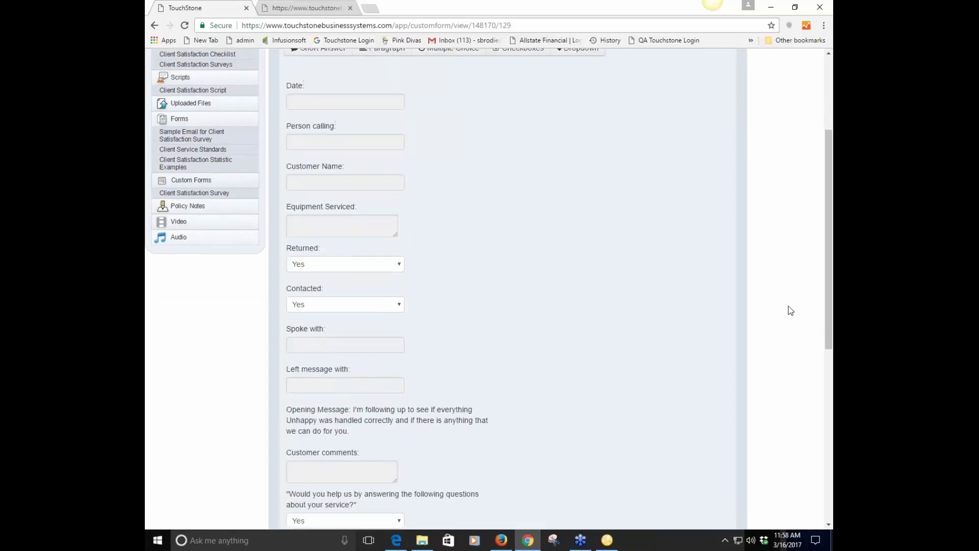
{"action": "scroll", "coordinate": [790, 310], "scroll_direction": "up", "scroll_amount": 1}
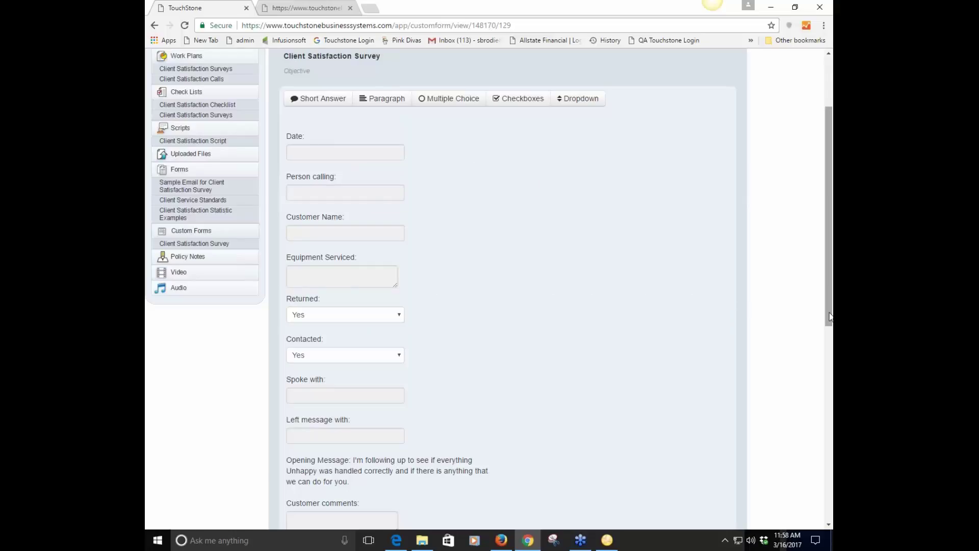
{"action": "scroll", "coordinate": [819, 334], "scroll_direction": "up", "scroll_amount": 2}
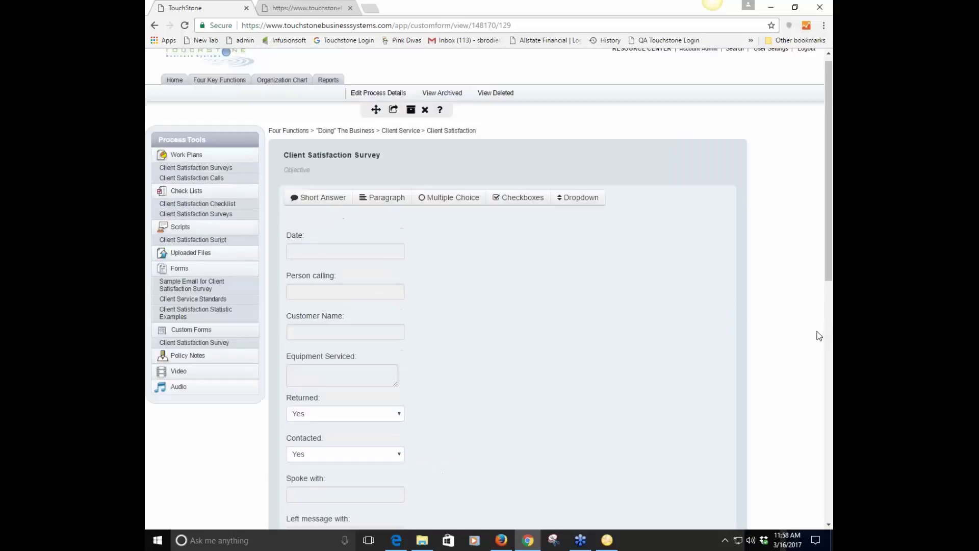
{"action": "left_click", "coordinate": [402, 140]}
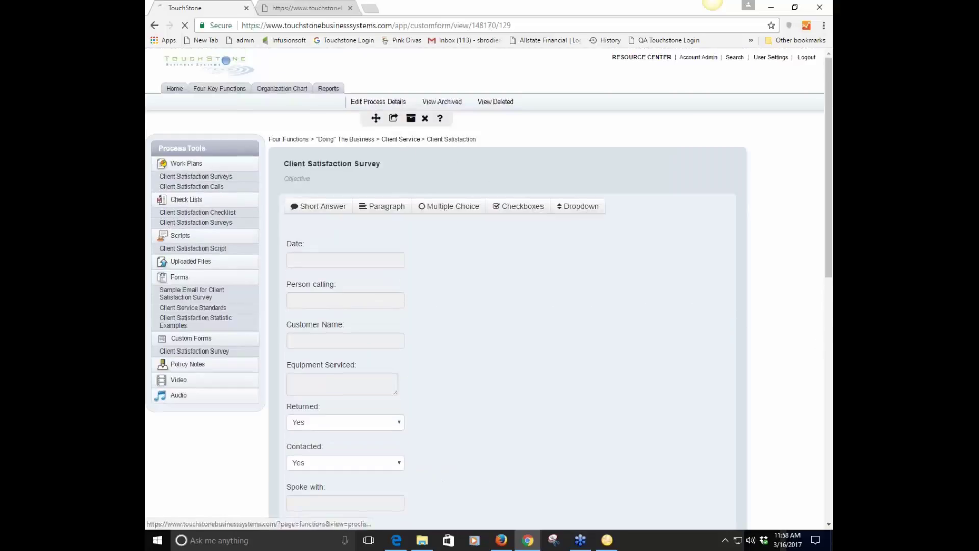
{"action": "left_click", "coordinate": [534, 252]}
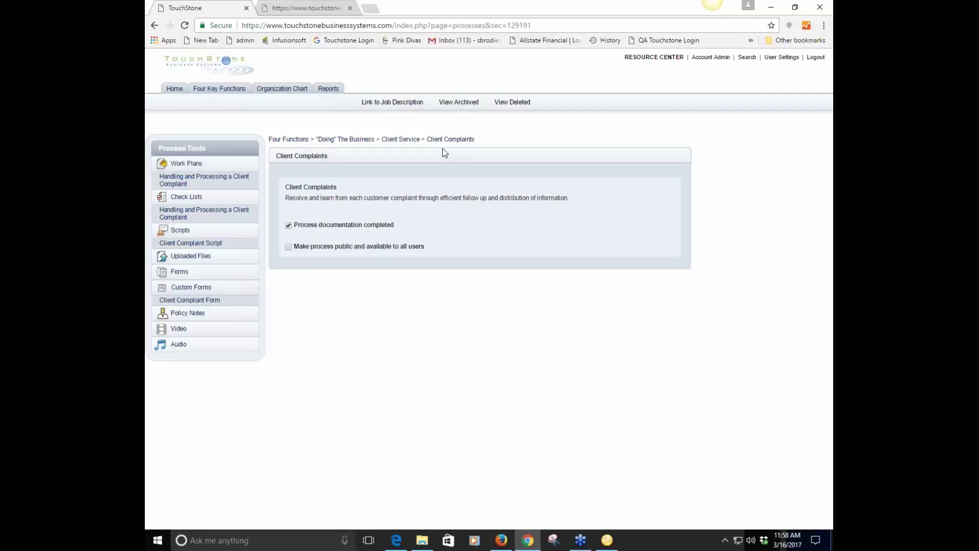
Look through the Client Compliant Form, then switch to the Firefox window showing the TouchStone login page
{"action": "left_click", "coordinate": [208, 301]}
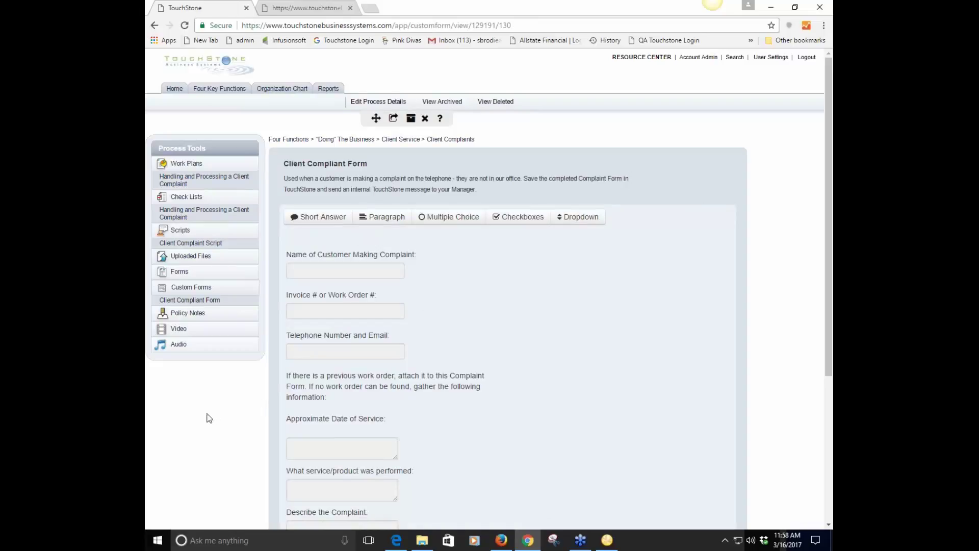
{"action": "scroll", "coordinate": [209, 419], "scroll_direction": "down", "scroll_amount": 4}
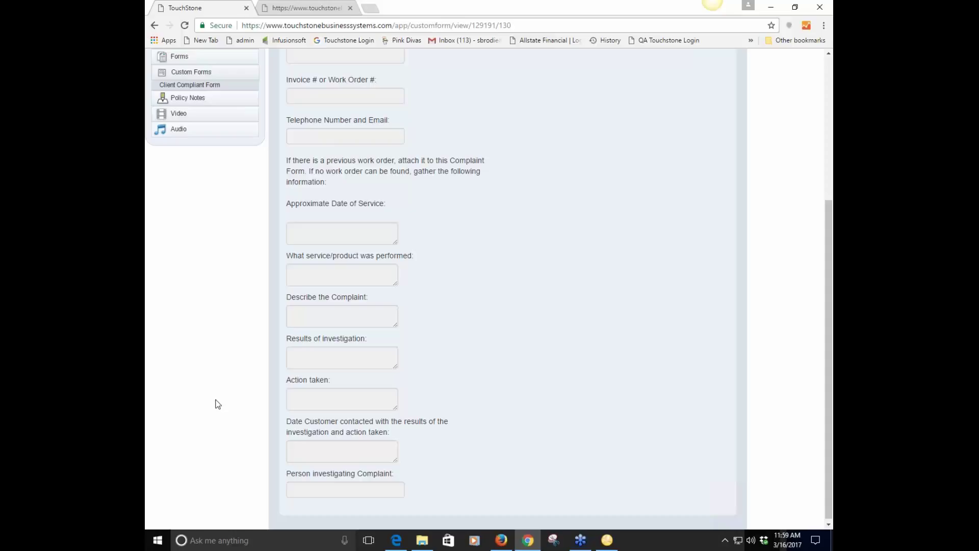
{"action": "scroll", "coordinate": [217, 405], "scroll_direction": "up", "scroll_amount": 1}
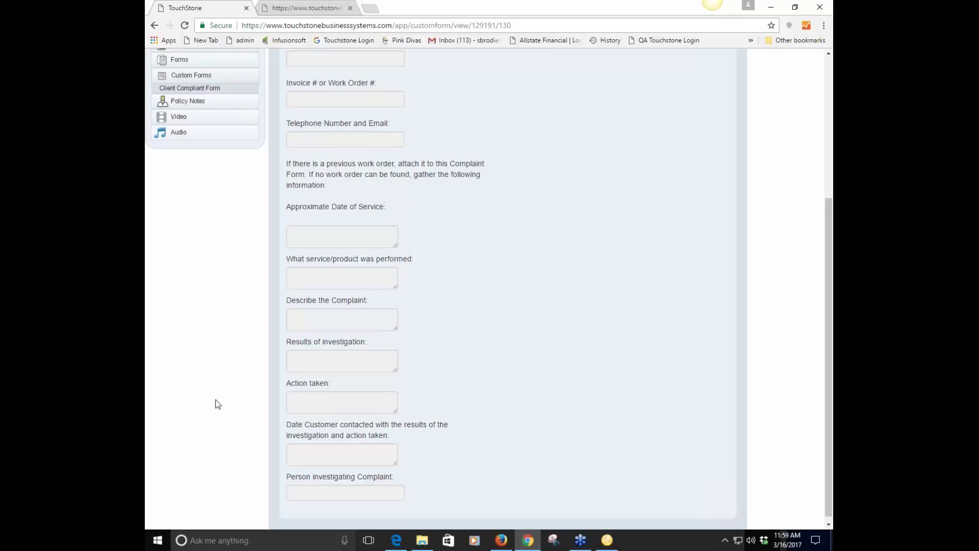
{"action": "scroll", "coordinate": [218, 404], "scroll_direction": "up", "scroll_amount": 4}
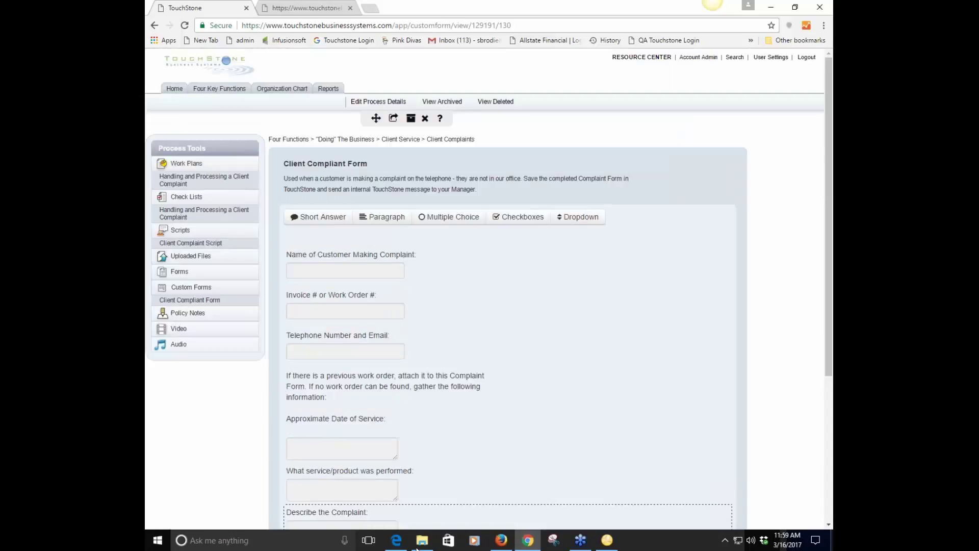
{"action": "left_click", "coordinate": [505, 542]}
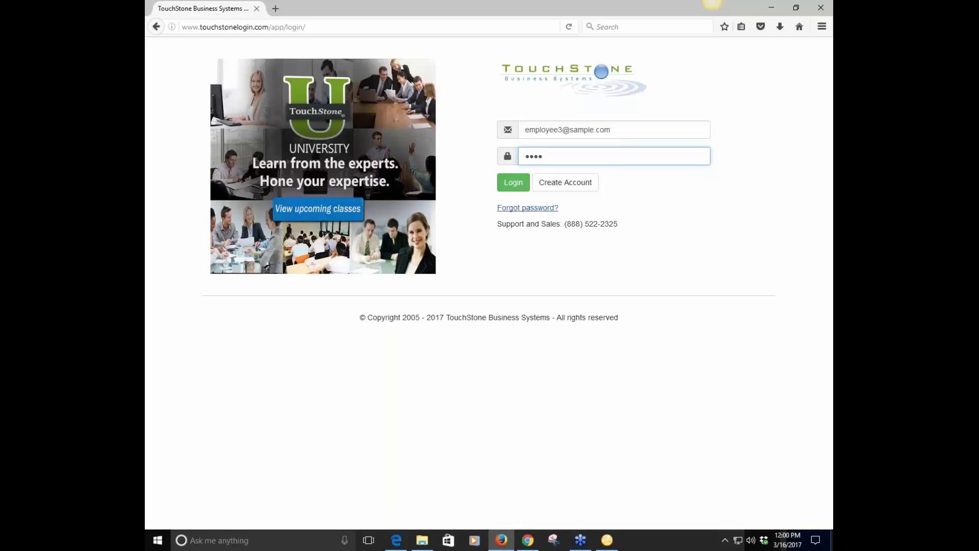
Log in as the Customer Service employee and reach the Client Satisfaction process tools via Home
{"action": "left_click", "coordinate": [514, 186]}
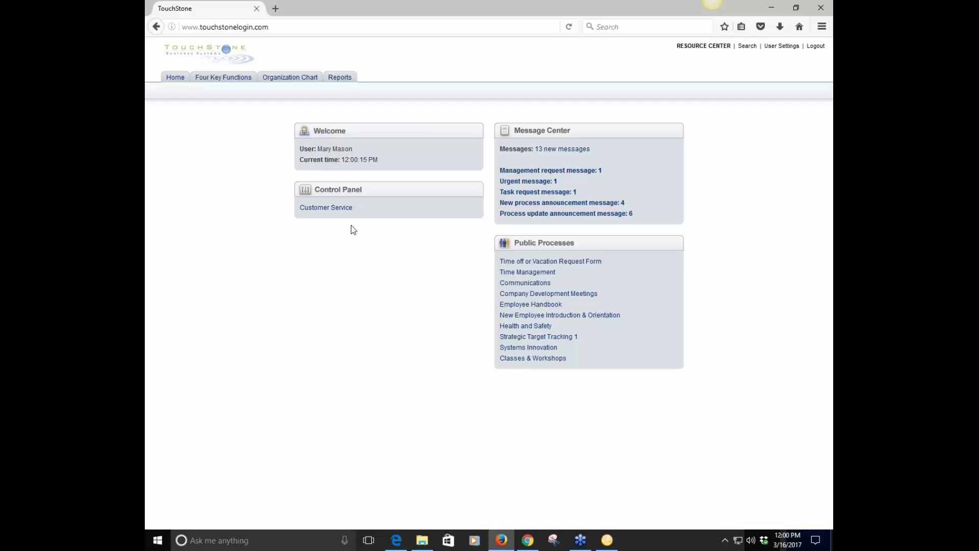
{"action": "left_click", "coordinate": [289, 77]}
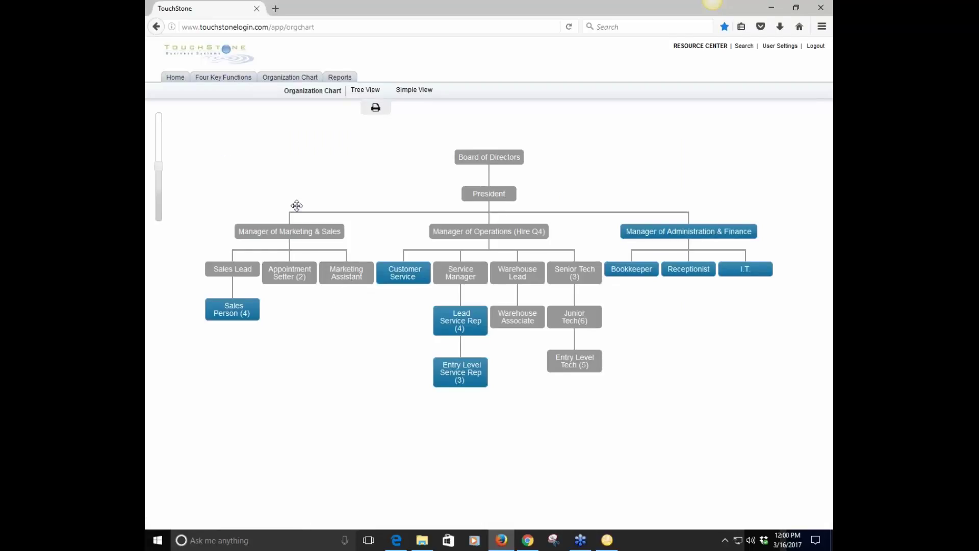
{"action": "left_click", "coordinate": [175, 78]}
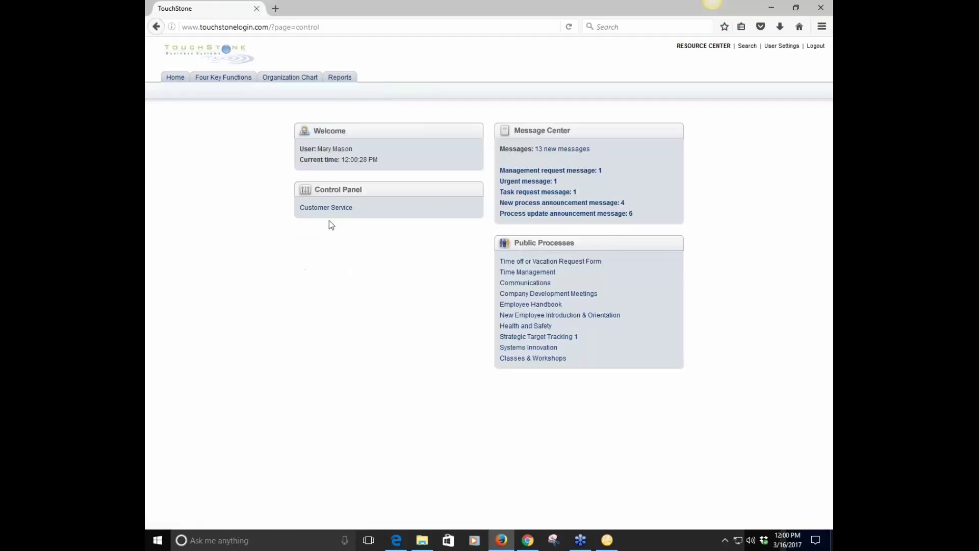
{"action": "left_click", "coordinate": [330, 210]}
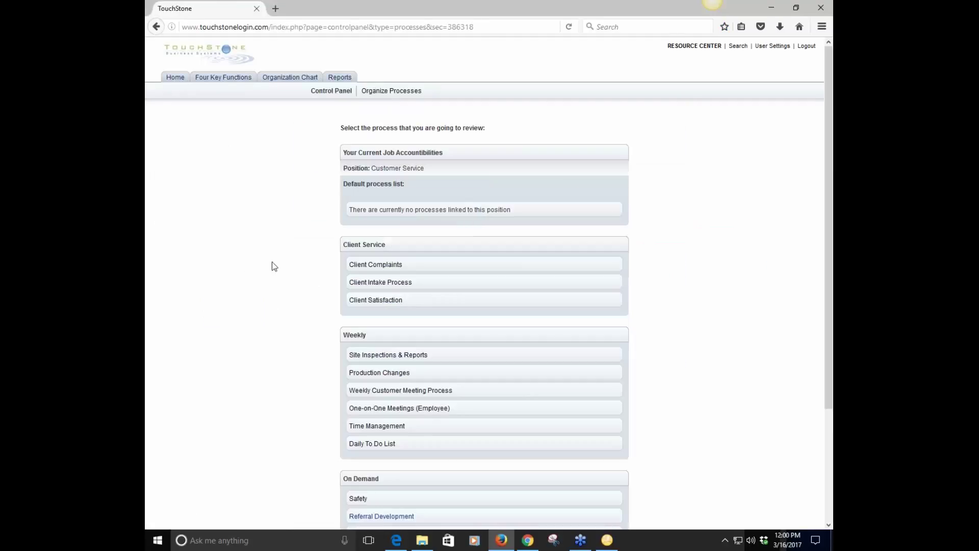
{"action": "left_click", "coordinate": [387, 305]}
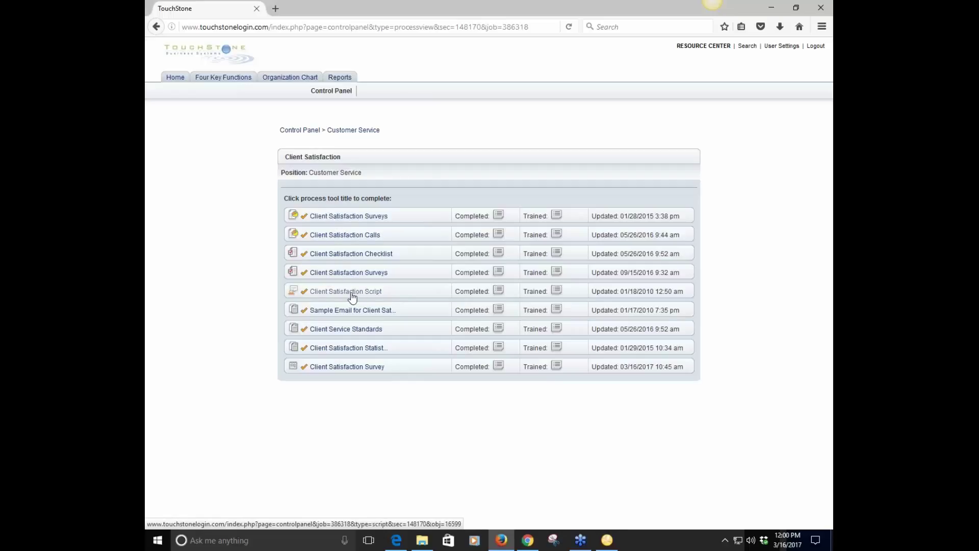
Open the Client Satisfaction Survey, enter 'name' as its save-as name, and step through the first fields
{"action": "left_click", "coordinate": [345, 368]}
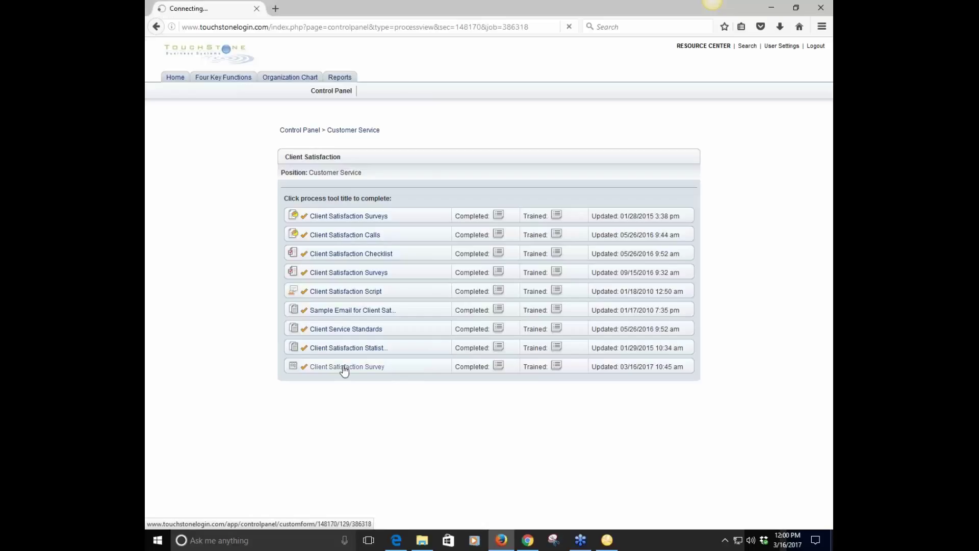
{"action": "scroll", "coordinate": [425, 286], "scroll_direction": "down", "scroll_amount": 2}
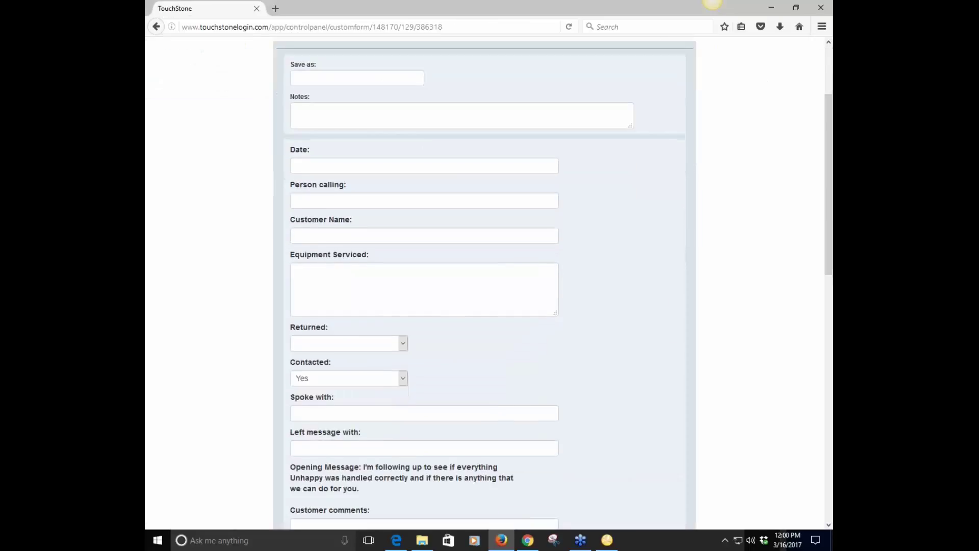
{"action": "left_click", "coordinate": [317, 81]}
{"action": "type", "text": "name"}
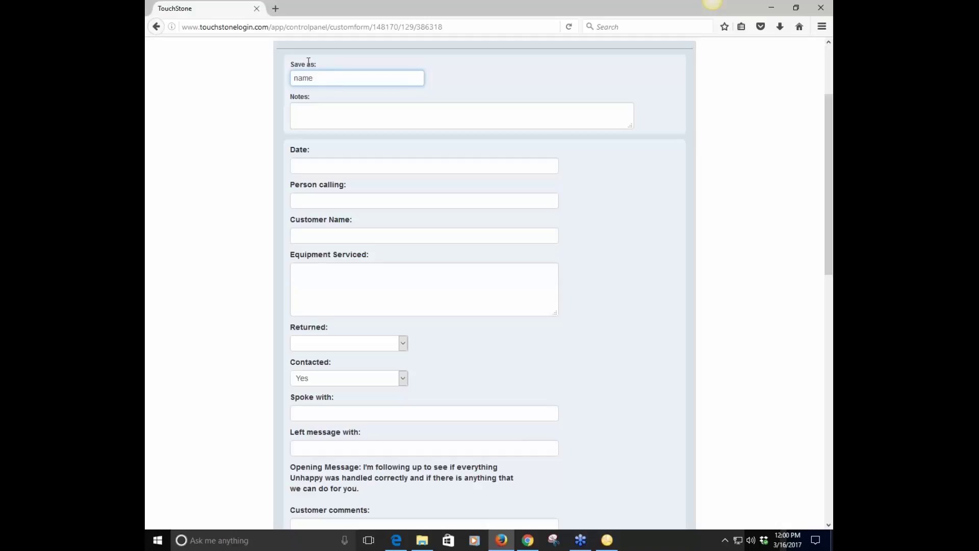
{"action": "left_click", "coordinate": [328, 171]}
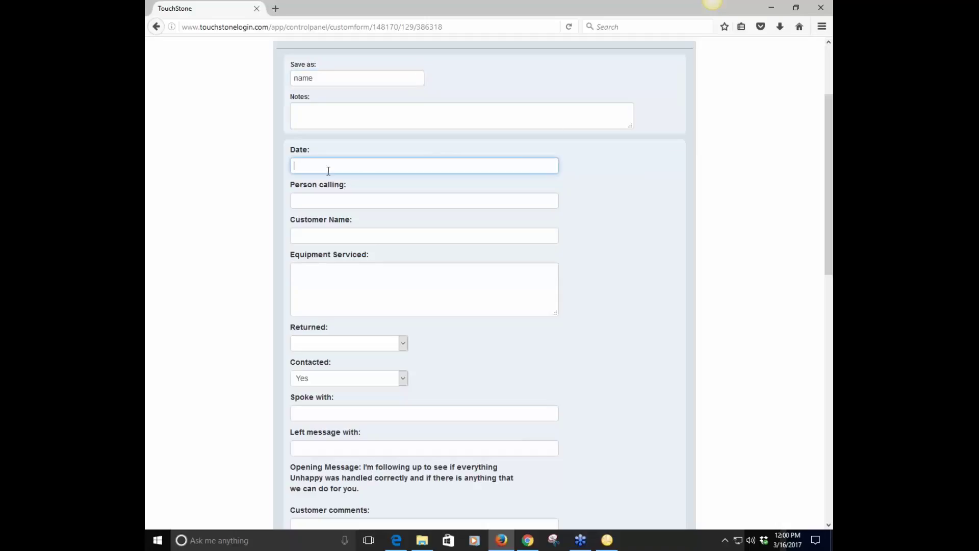
{"action": "left_click", "coordinate": [321, 202]}
{"action": "left_click", "coordinate": [323, 236]}
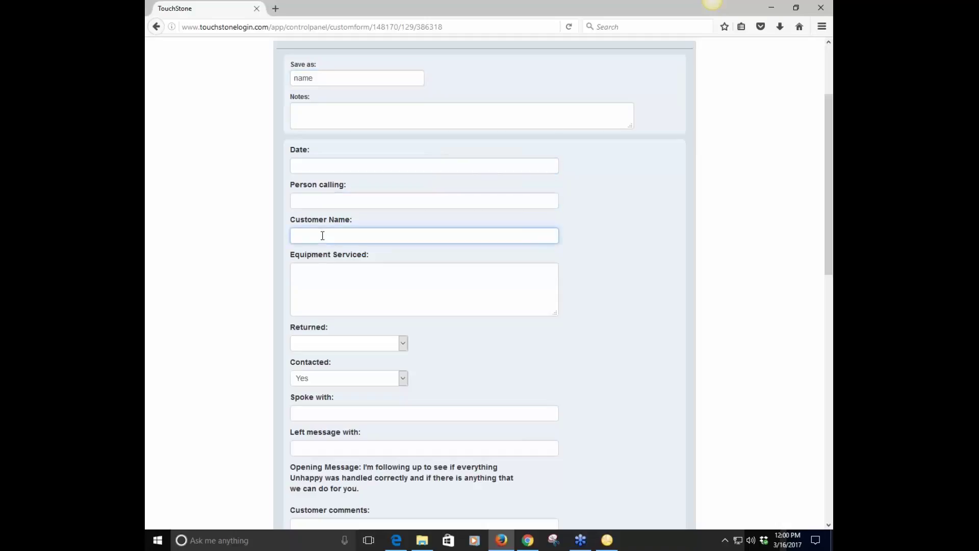
{"action": "left_click", "coordinate": [328, 280]}
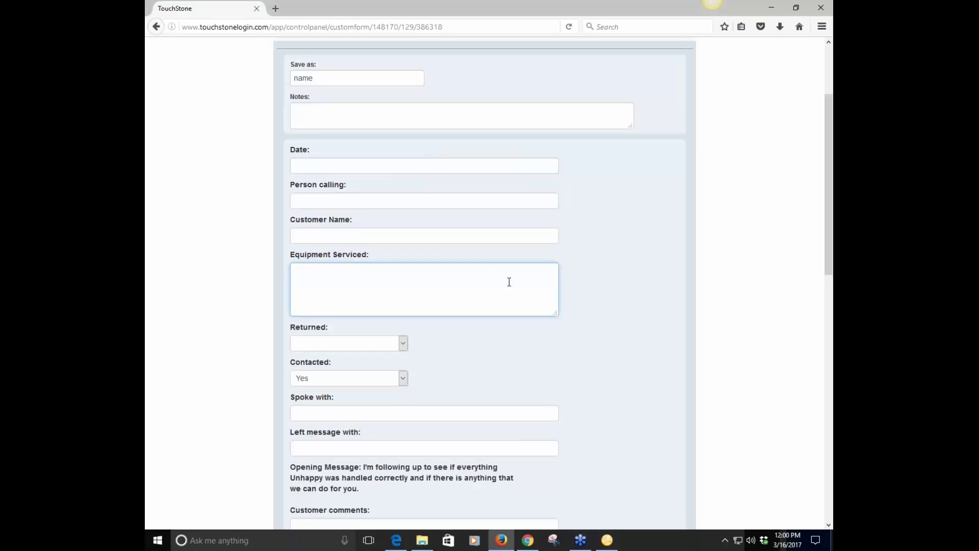
Set both Returned and Contacted to Yes on the survey
{"action": "scroll", "coordinate": [637, 276], "scroll_direction": "down", "scroll_amount": 1}
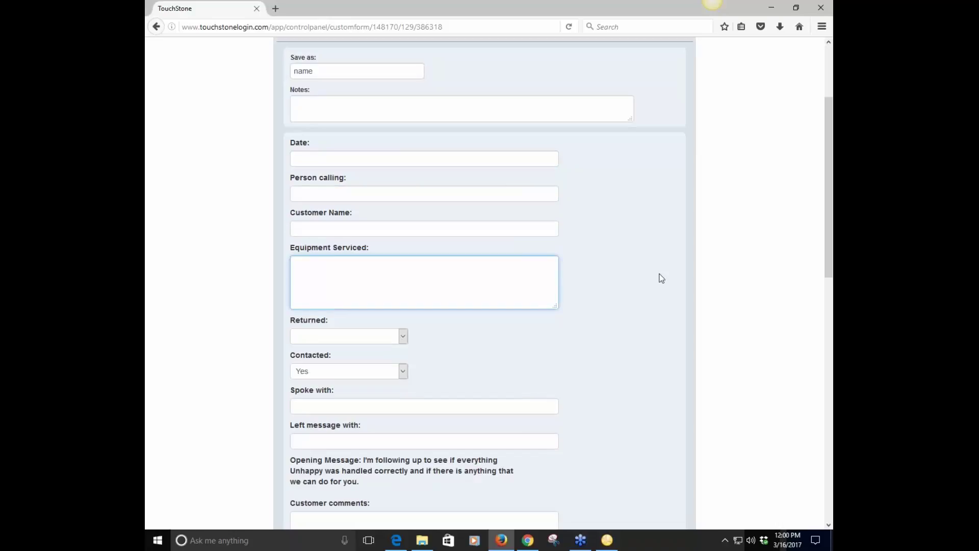
{"action": "scroll", "coordinate": [662, 277], "scroll_direction": "down", "scroll_amount": 4}
{"action": "left_click", "coordinate": [402, 222]}
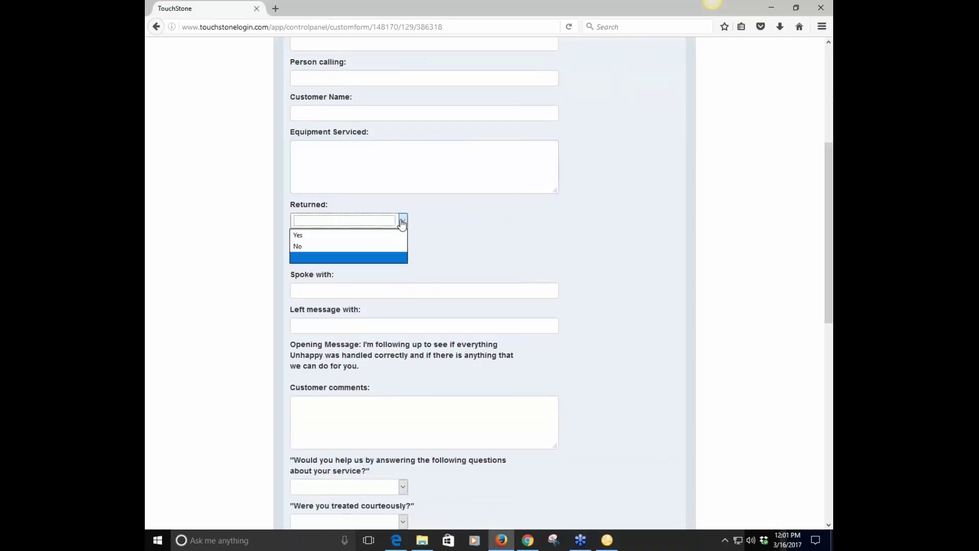
{"action": "left_click", "coordinate": [301, 235]}
{"action": "left_click", "coordinate": [367, 256]}
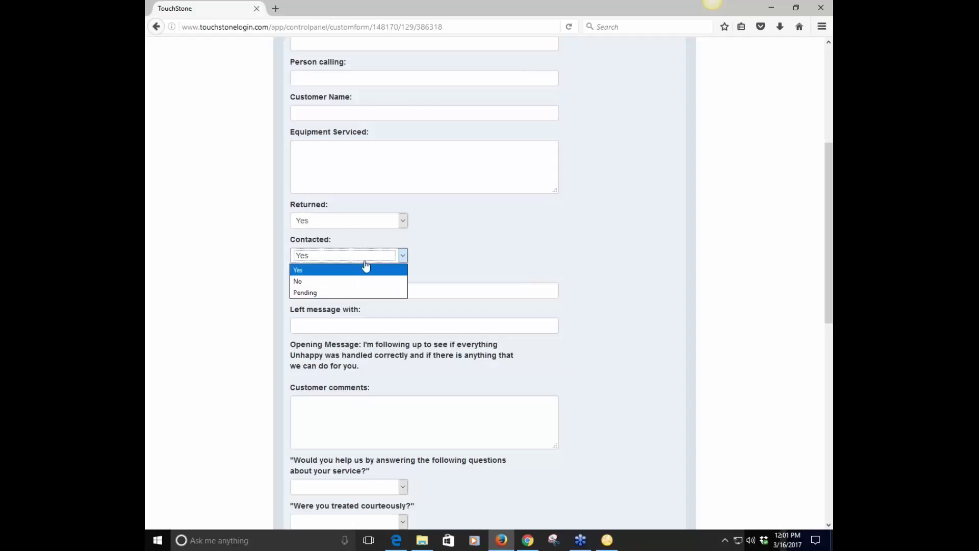
{"action": "left_click", "coordinate": [356, 271]}
{"action": "left_click", "coordinate": [333, 291]}
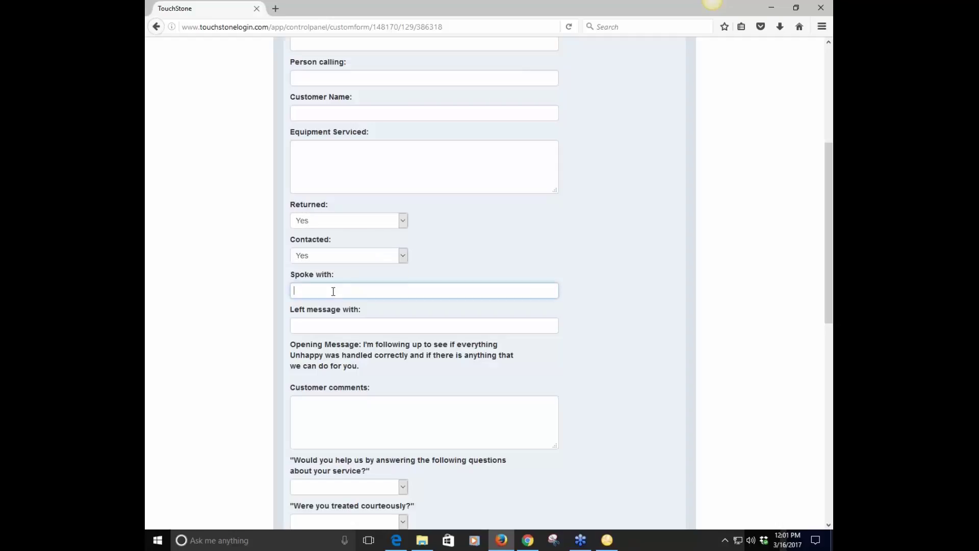
{"action": "left_click", "coordinate": [330, 325]}
Move past the Customer comments box to the bottom of the survey and save it
{"action": "scroll", "coordinate": [409, 381], "scroll_direction": "down", "scroll_amount": 4}
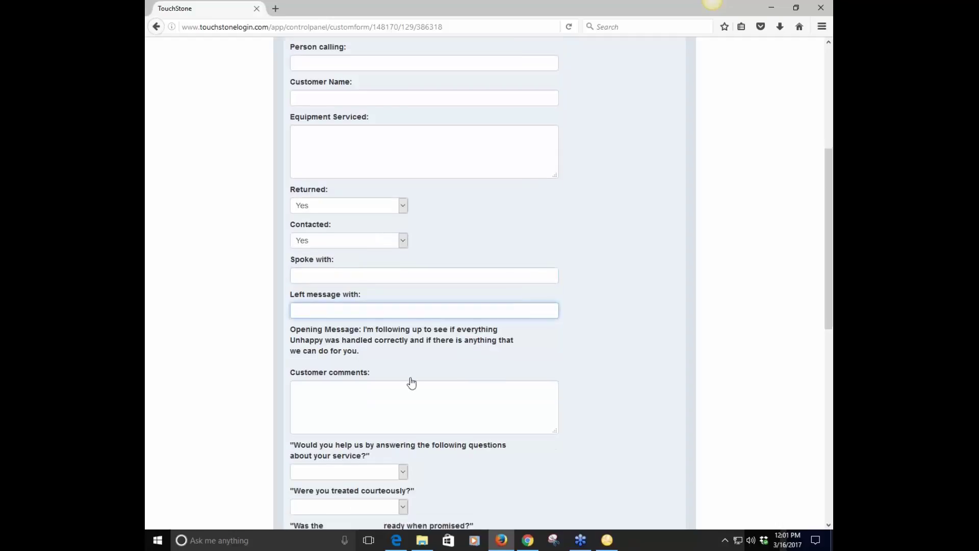
{"action": "left_click", "coordinate": [313, 290]}
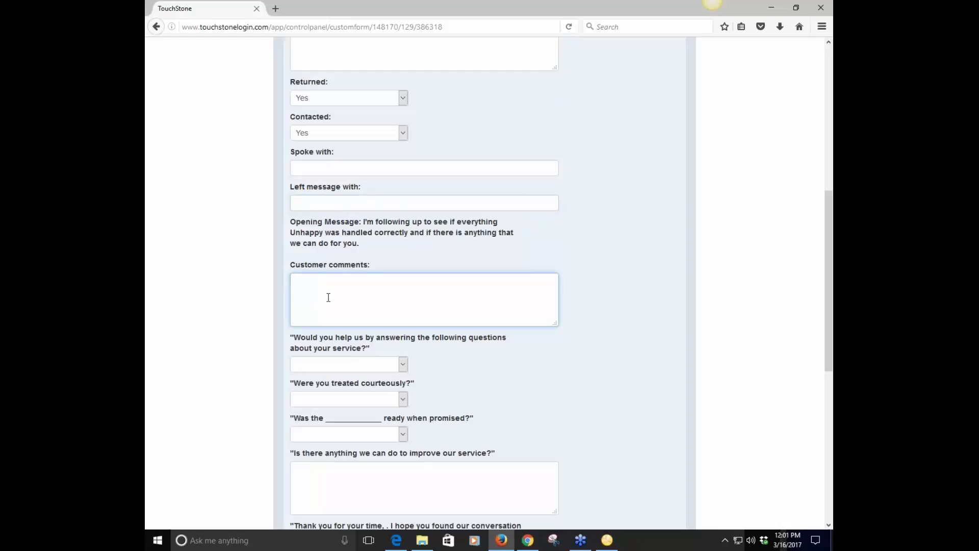
{"action": "scroll", "coordinate": [466, 379], "scroll_direction": "down", "scroll_amount": 4}
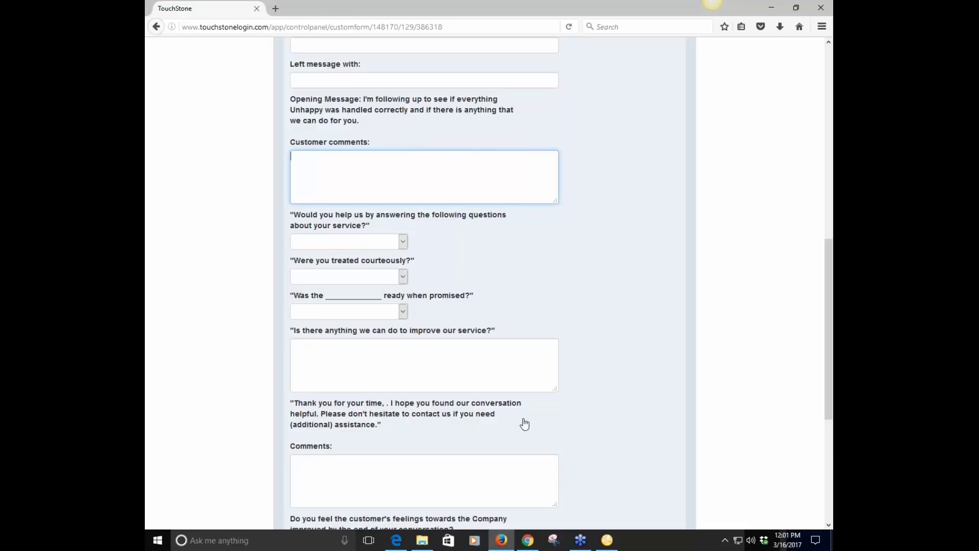
{"action": "scroll", "coordinate": [524, 418], "scroll_direction": "down", "scroll_amount": 5}
{"action": "scroll", "coordinate": [525, 418], "scroll_direction": "up", "scroll_amount": 10}
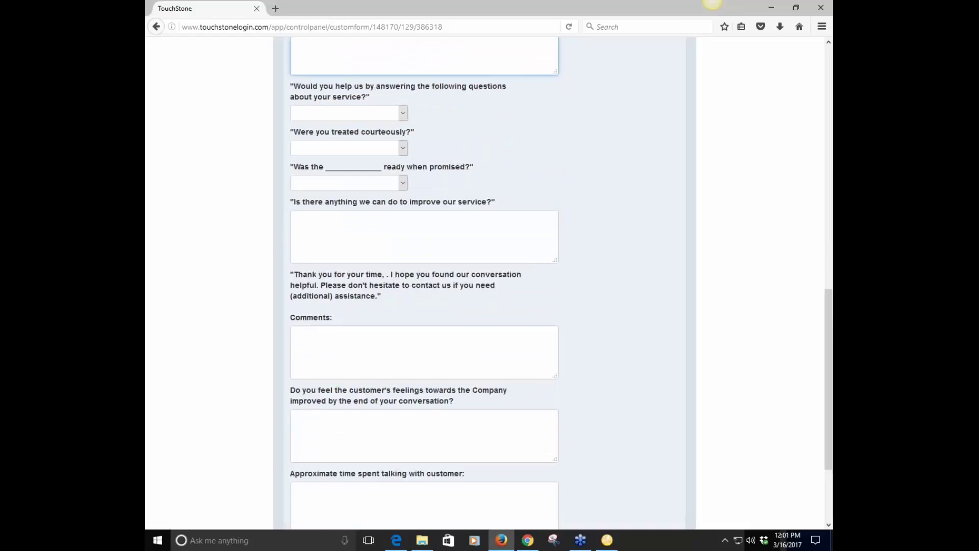
{"action": "scroll", "coordinate": [593, 306], "scroll_direction": "down", "scroll_amount": 10}
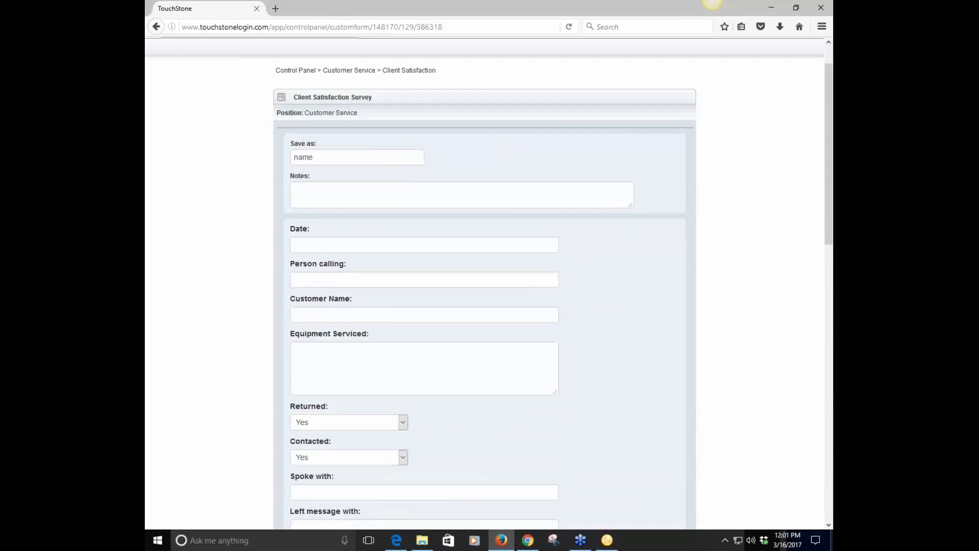
{"action": "left_click", "coordinate": [305, 505]}
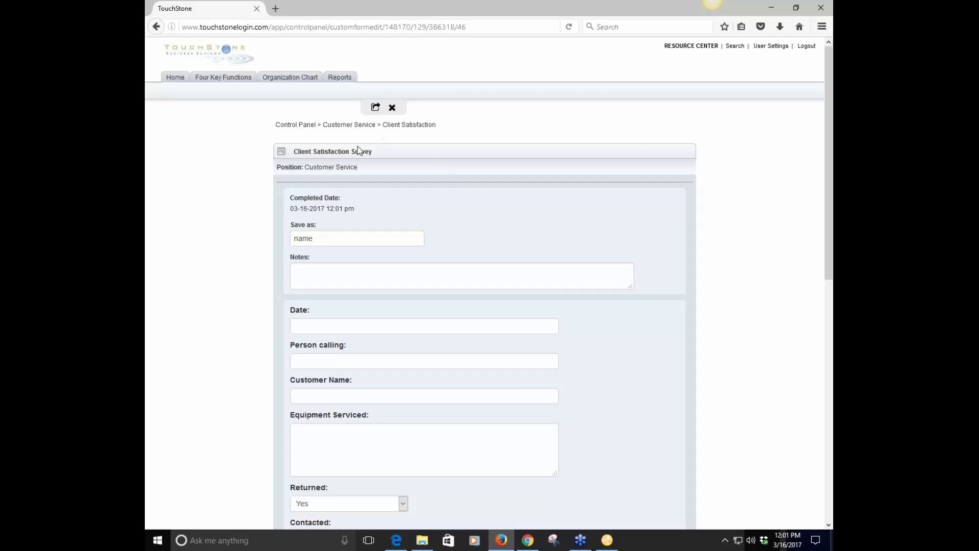
Go to Client Complaints from the Customer Service list and save a blank Client Compliant Form
{"action": "left_click", "coordinate": [360, 126]}
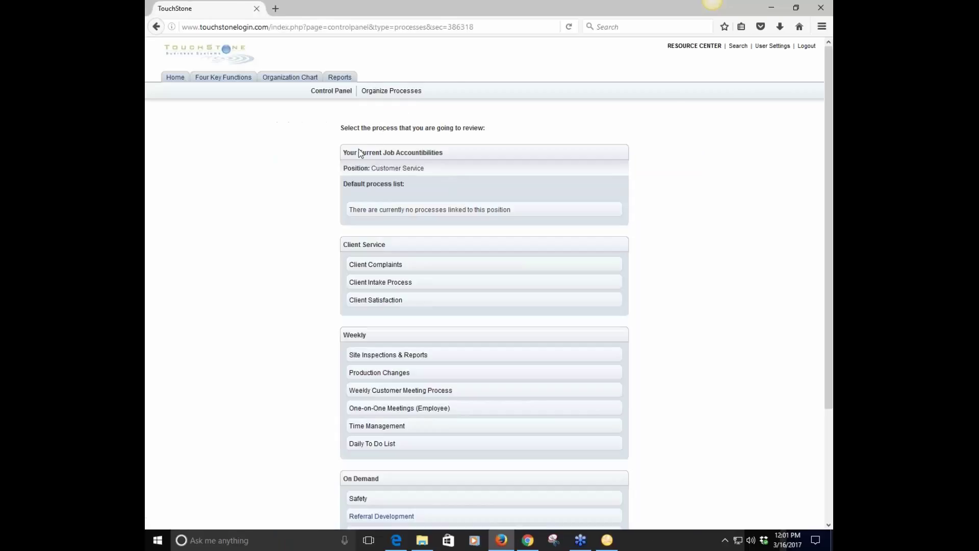
{"action": "left_click", "coordinate": [387, 266]}
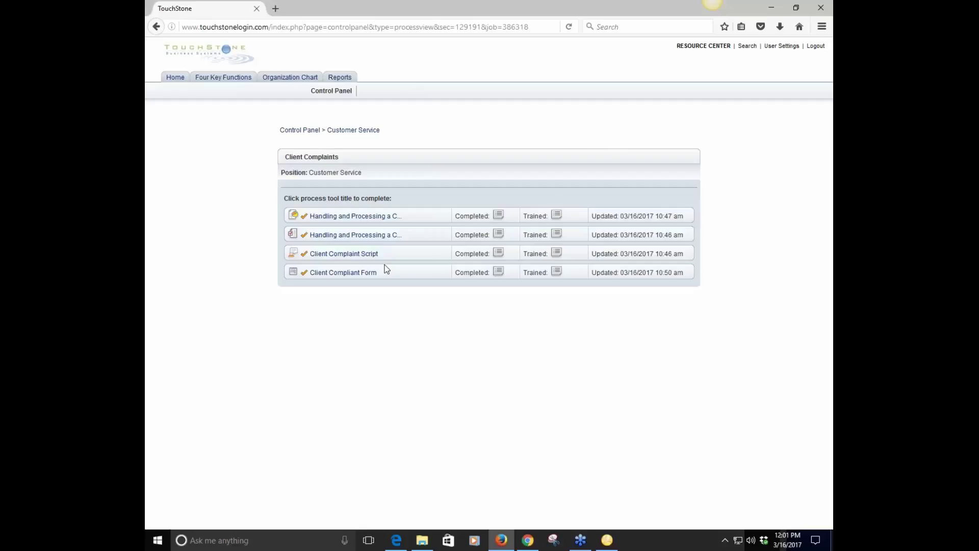
{"action": "left_click", "coordinate": [357, 273]}
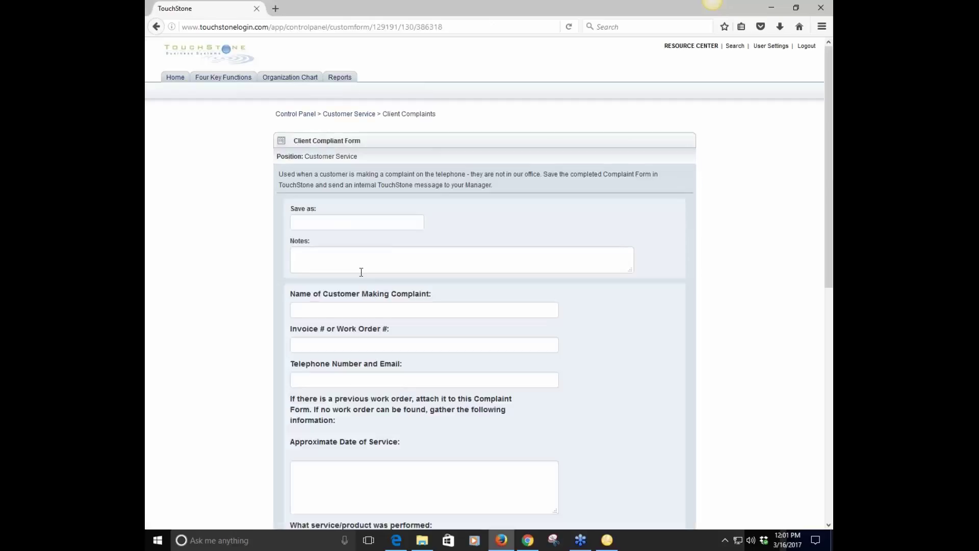
{"action": "scroll", "coordinate": [791, 272], "scroll_direction": "down", "scroll_amount": 4}
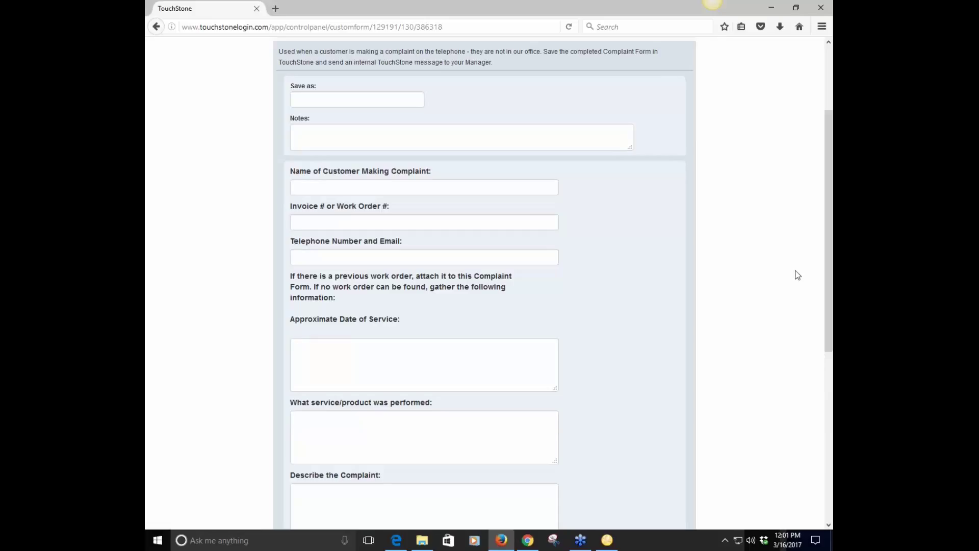
{"action": "left_click_drag", "start_coordinate": [829, 285], "coordinate": [830, 453]}
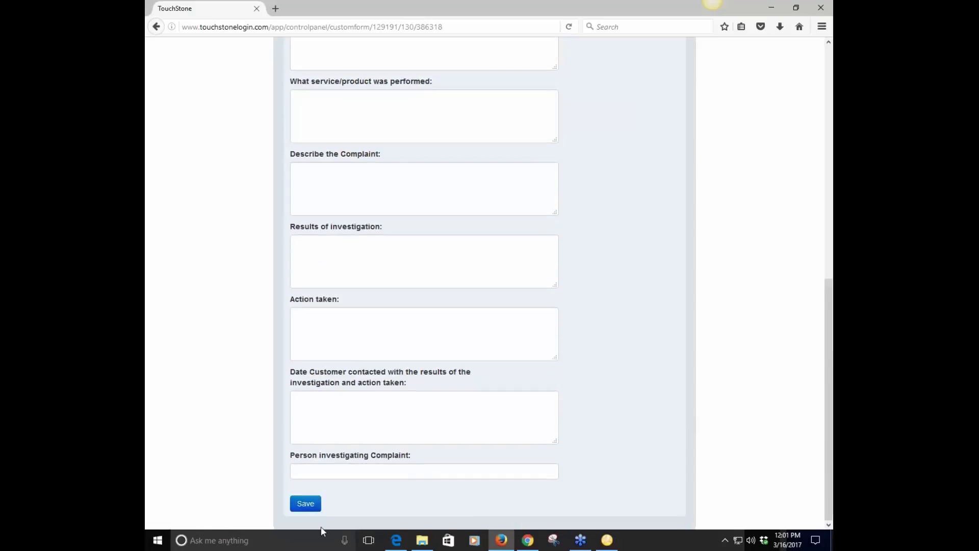
{"action": "left_click", "coordinate": [304, 503]}
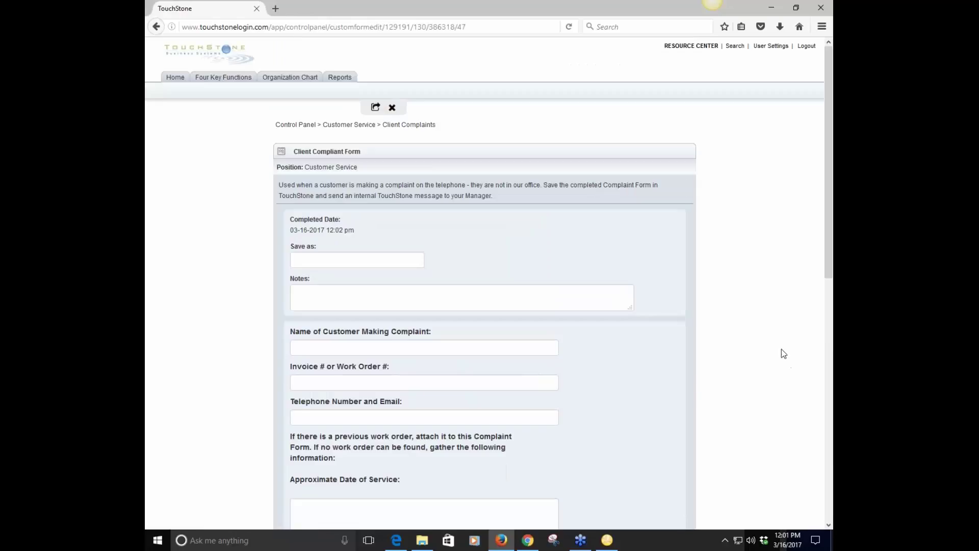
In the manager's Chrome window, run a Management Review report for the Customer Service employee
{"action": "left_click", "coordinate": [531, 543]}
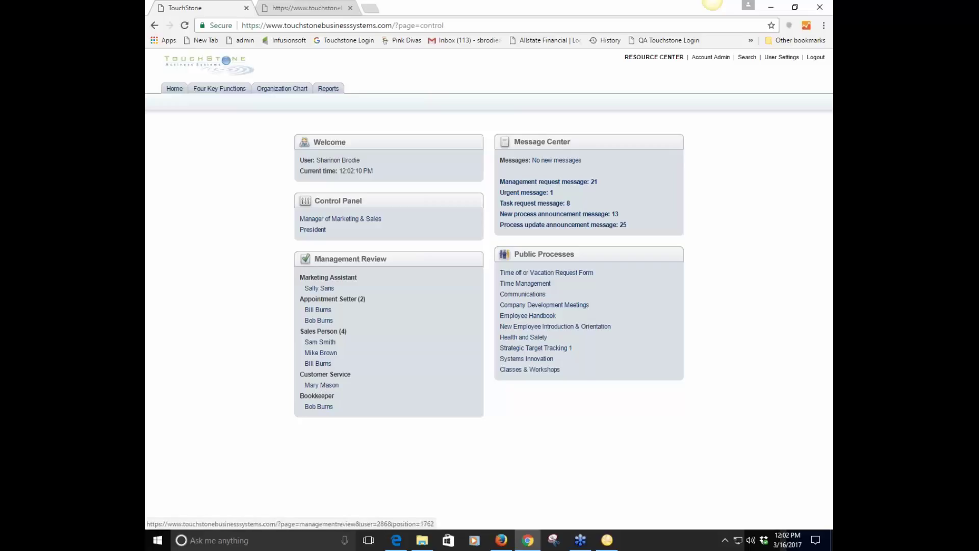
{"action": "left_click", "coordinate": [328, 89]}
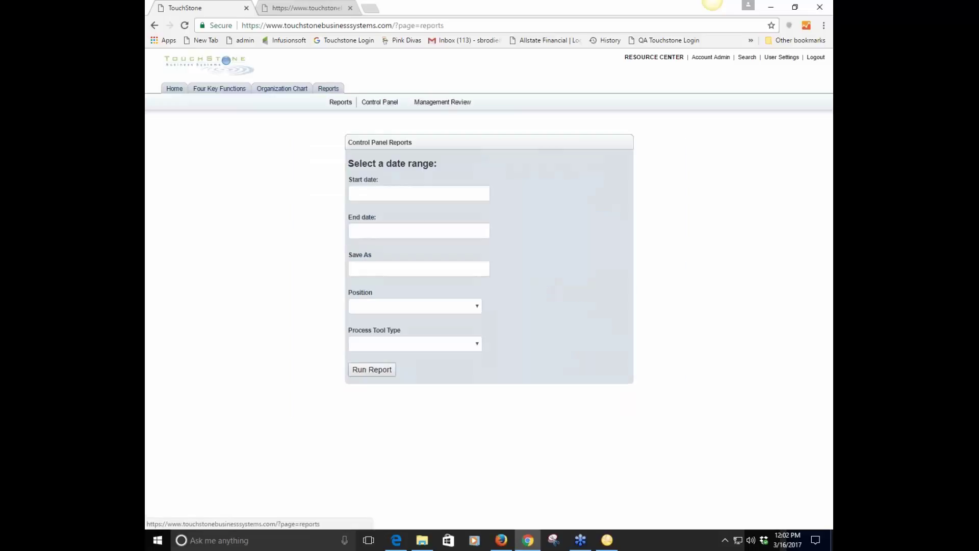
{"action": "left_click", "coordinate": [442, 104]}
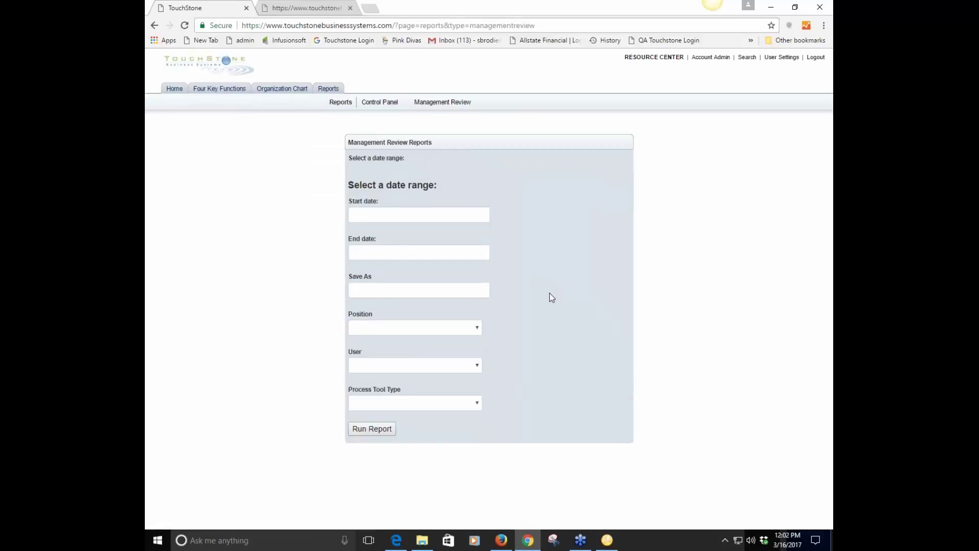
{"action": "left_click", "coordinate": [476, 366]}
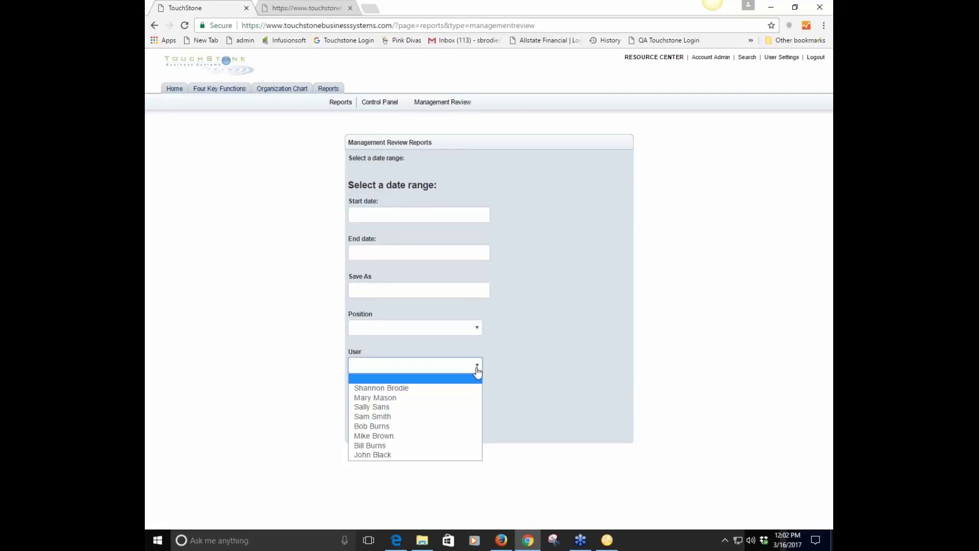
{"action": "left_click", "coordinate": [466, 397]}
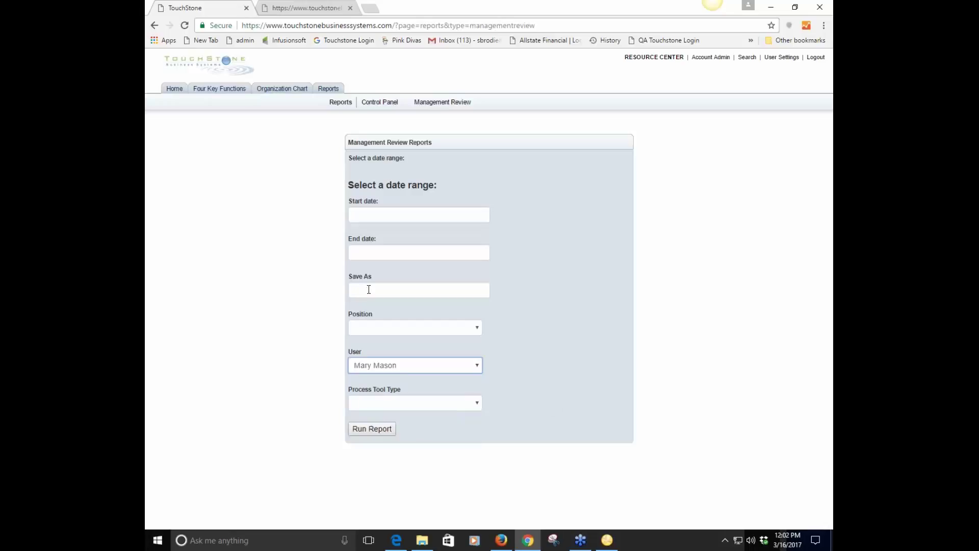
{"action": "left_click", "coordinate": [364, 214]}
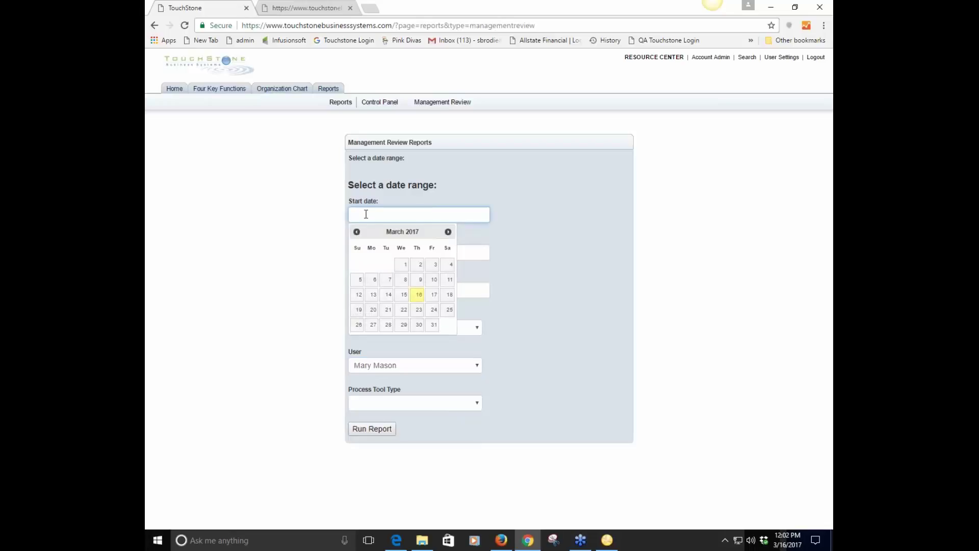
{"action": "left_click", "coordinate": [375, 433]}
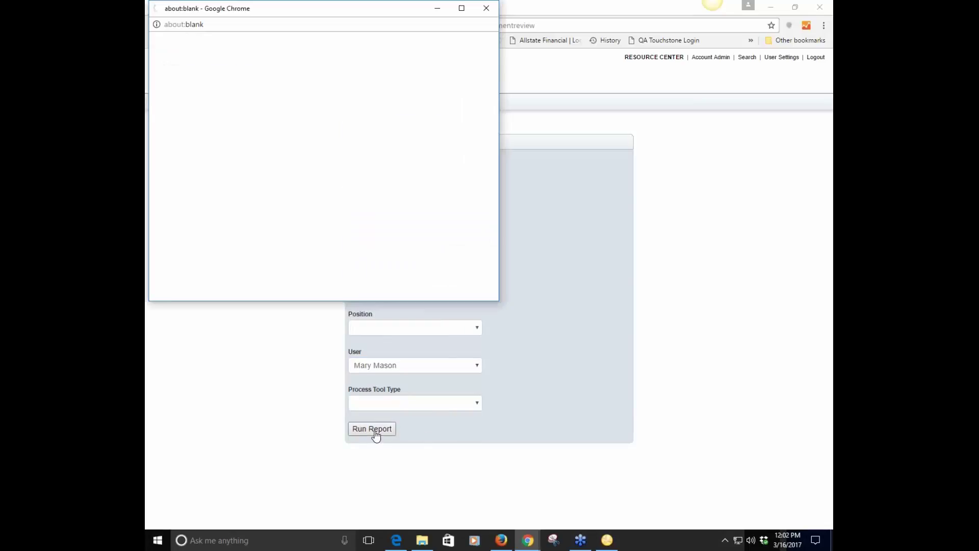
Scroll the report popup to the Mar 16 2017 Client Compliant Form entries and center the window on screen
{"action": "scroll", "coordinate": [495, 69], "scroll_direction": "down", "scroll_amount": 1}
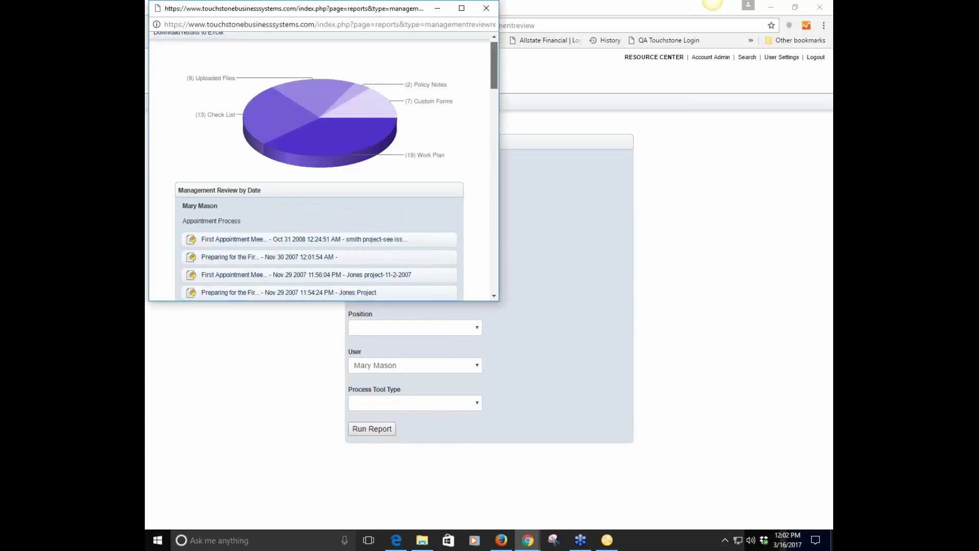
{"action": "left_click_drag", "start_coordinate": [494, 73], "coordinate": [537, 270]}
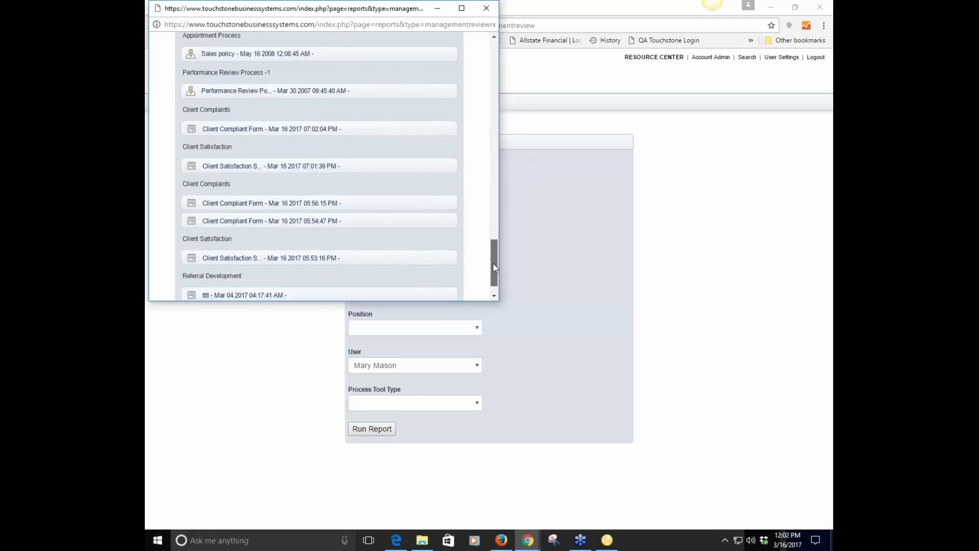
{"action": "scroll", "coordinate": [494, 268], "scroll_direction": "down", "scroll_amount": 1}
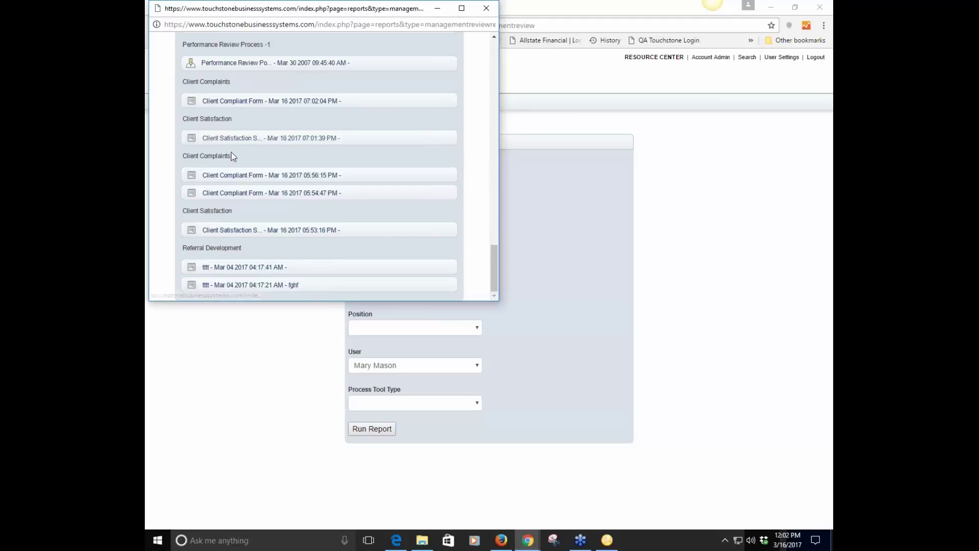
{"action": "left_click", "coordinate": [247, 179]}
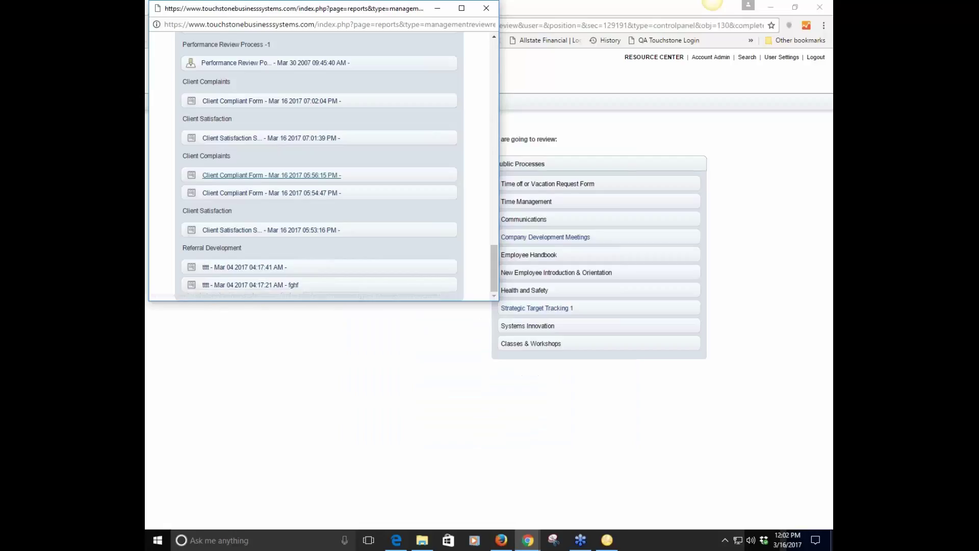
{"action": "double_click", "coordinate": [352, 7]}
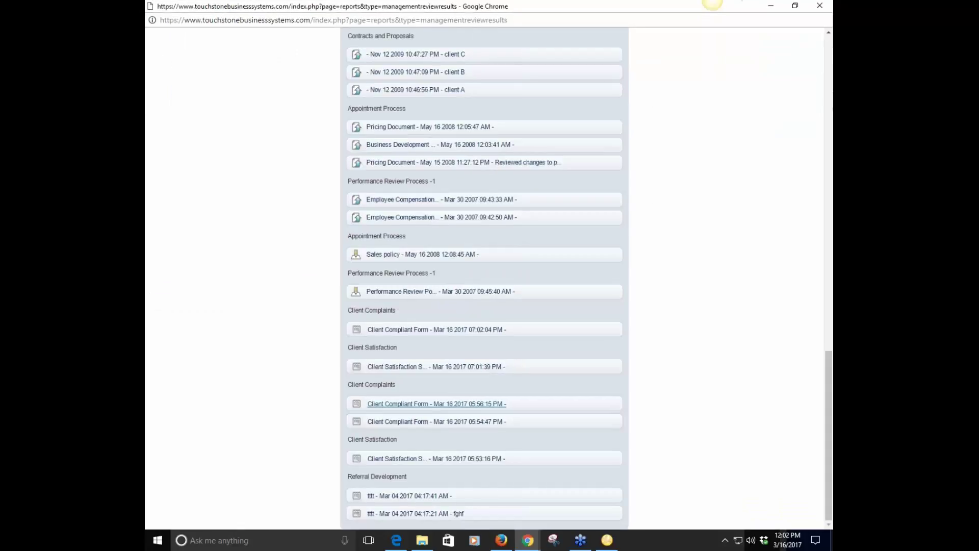
{"action": "left_click", "coordinate": [794, 6]}
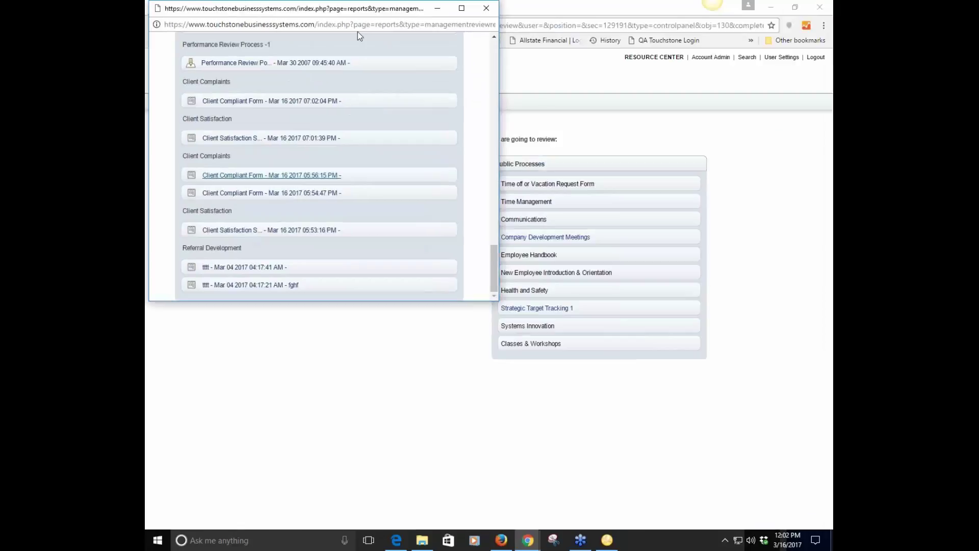
{"action": "left_click_drag", "start_coordinate": [336, 13], "coordinate": [422, 153]}
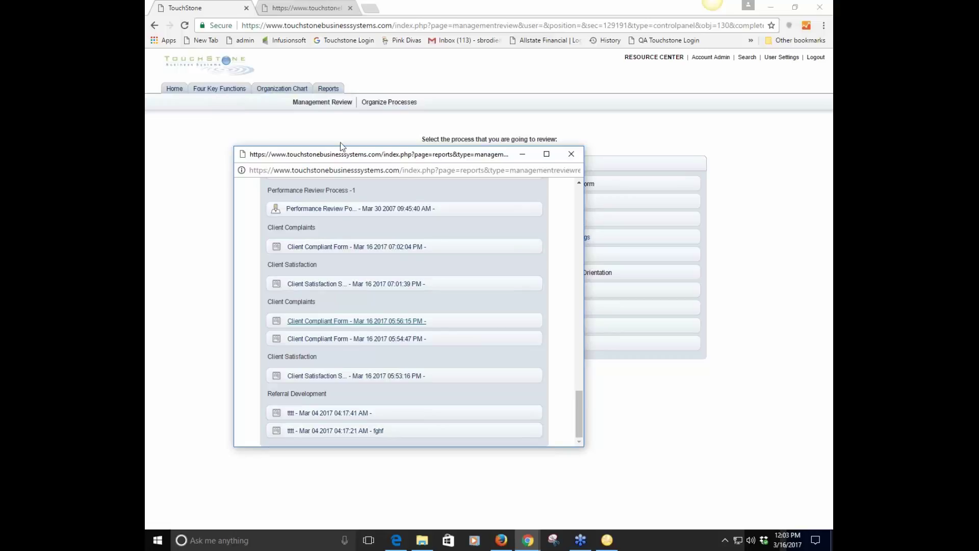
Leave the report and go back to the home dashboard with its Management Review panel
{"action": "left_click", "coordinate": [791, 459]}
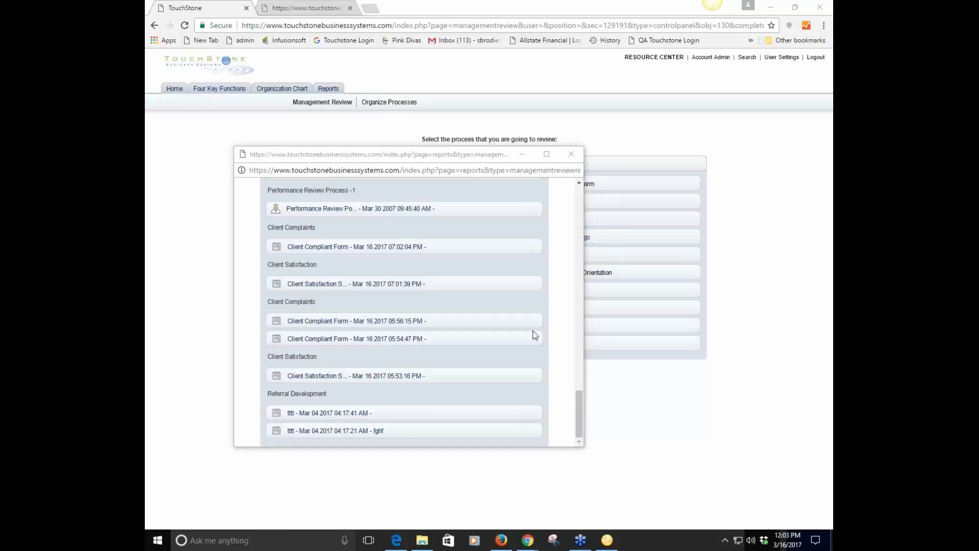
{"action": "left_click", "coordinate": [175, 89]}
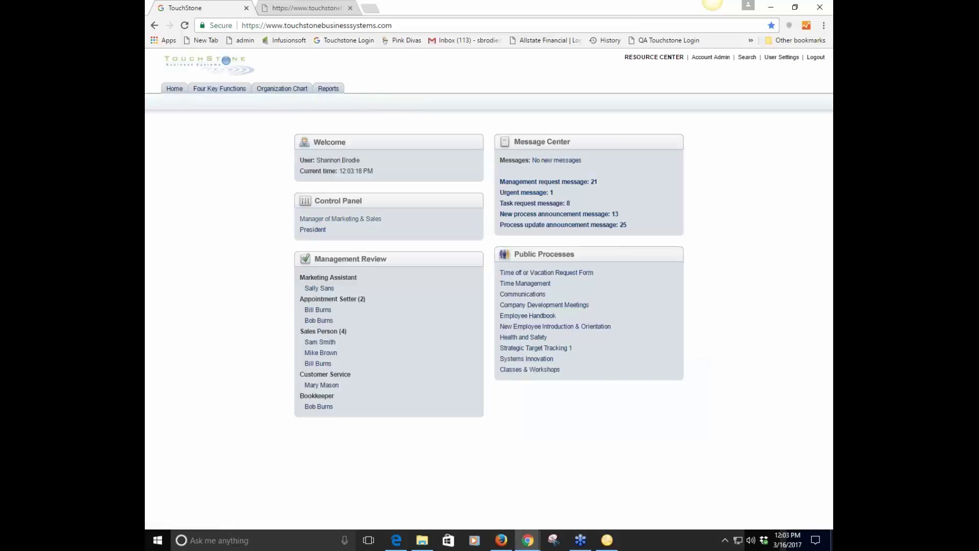